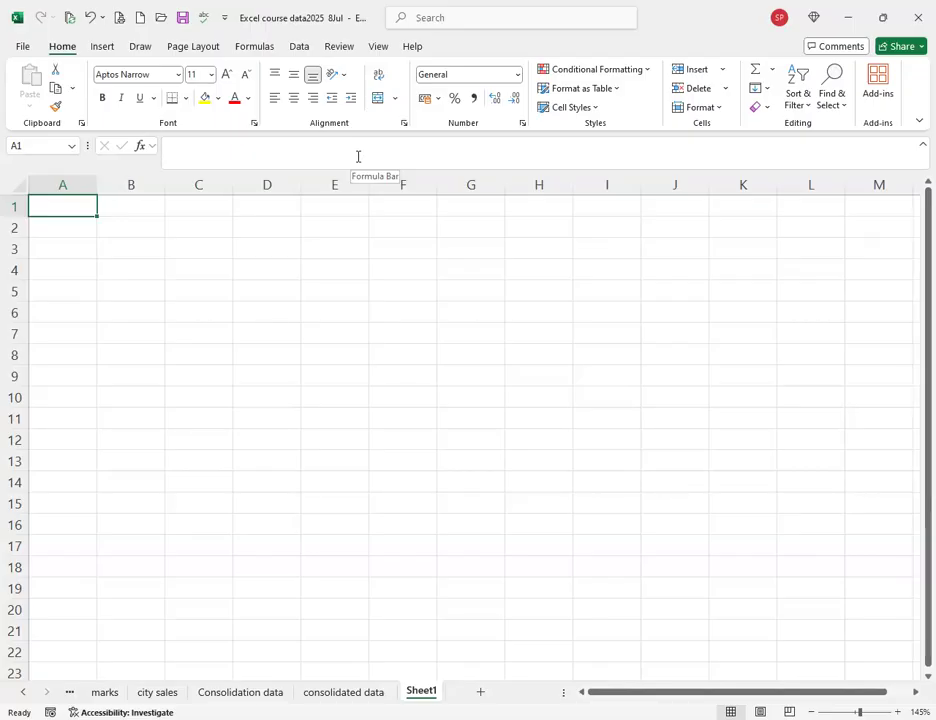
# Show the Get Data source list (file, database, Azure, other sources) from the Data ribbon.
pyautogui.click(298, 50)
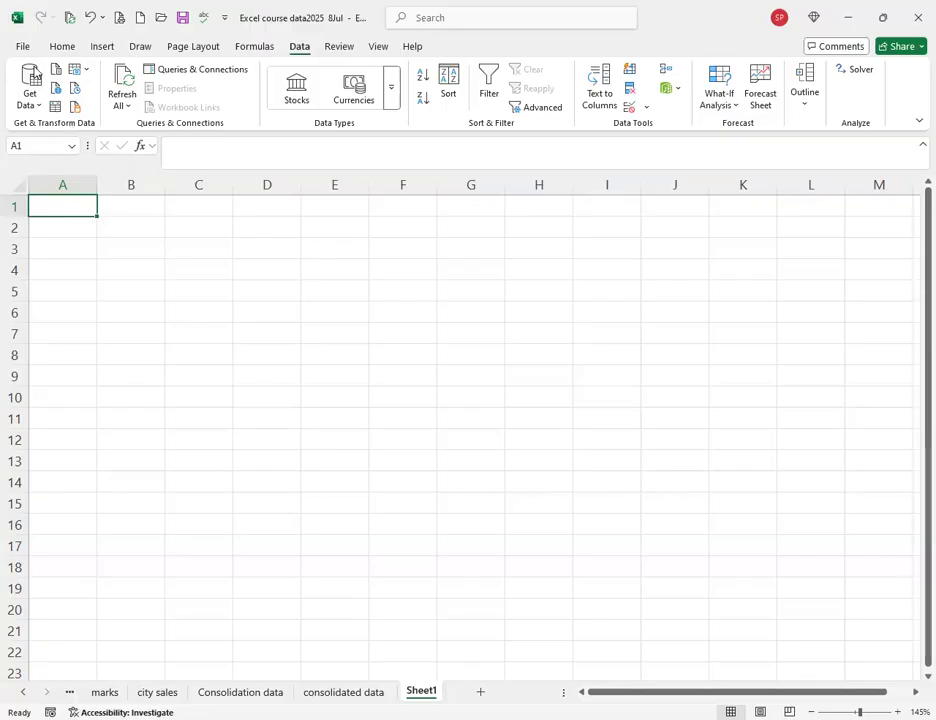
pyautogui.click(33, 98)
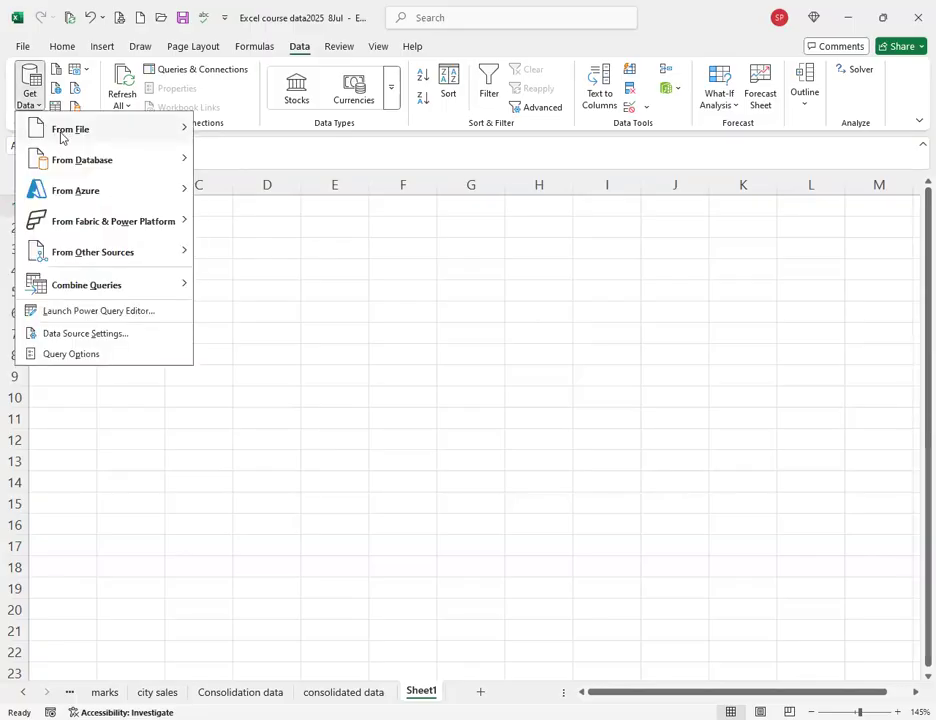
pyautogui.moveTo(61, 137)
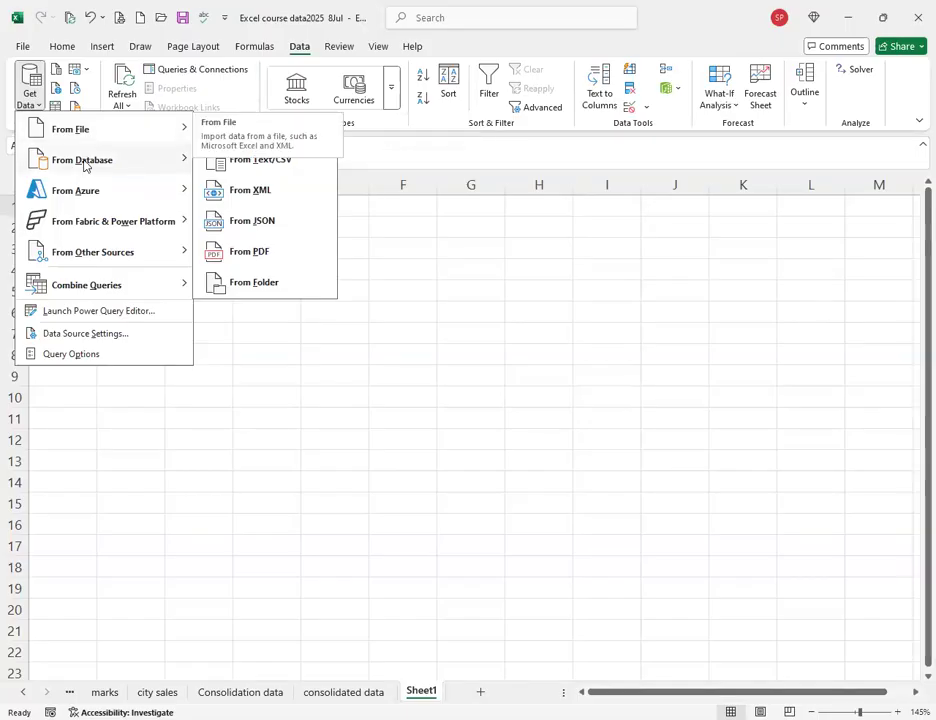
pyautogui.moveTo(142, 167)
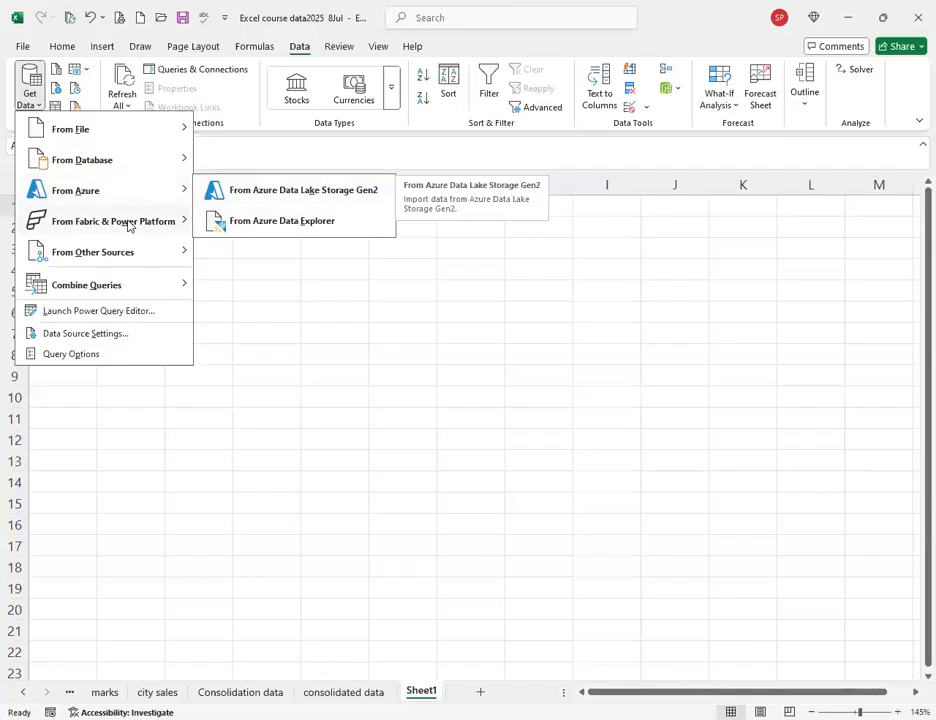
pyautogui.moveTo(155, 225)
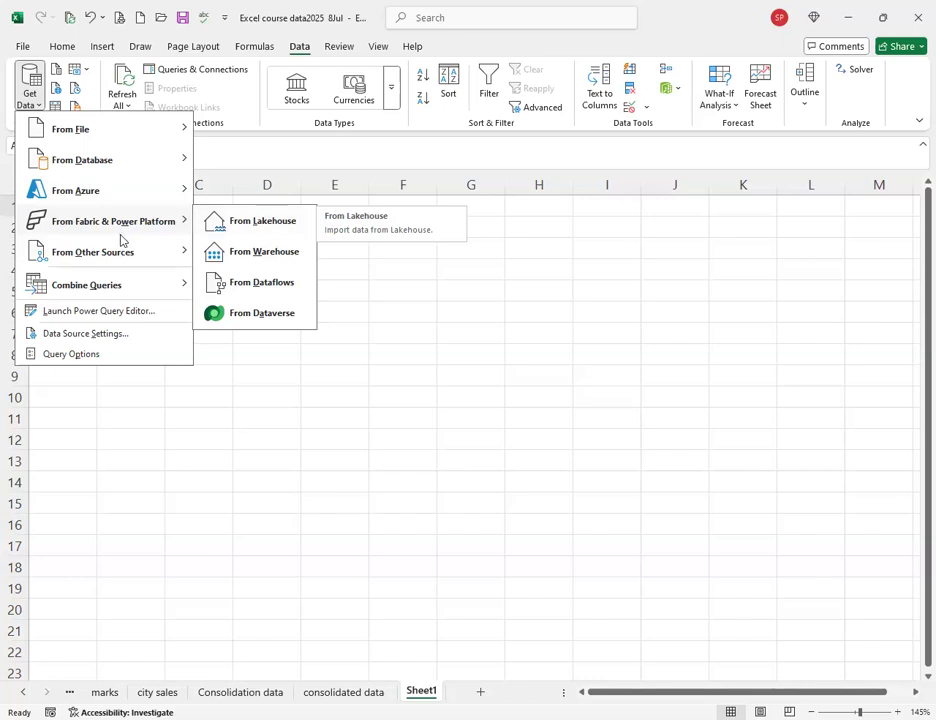
pyautogui.moveTo(120, 252)
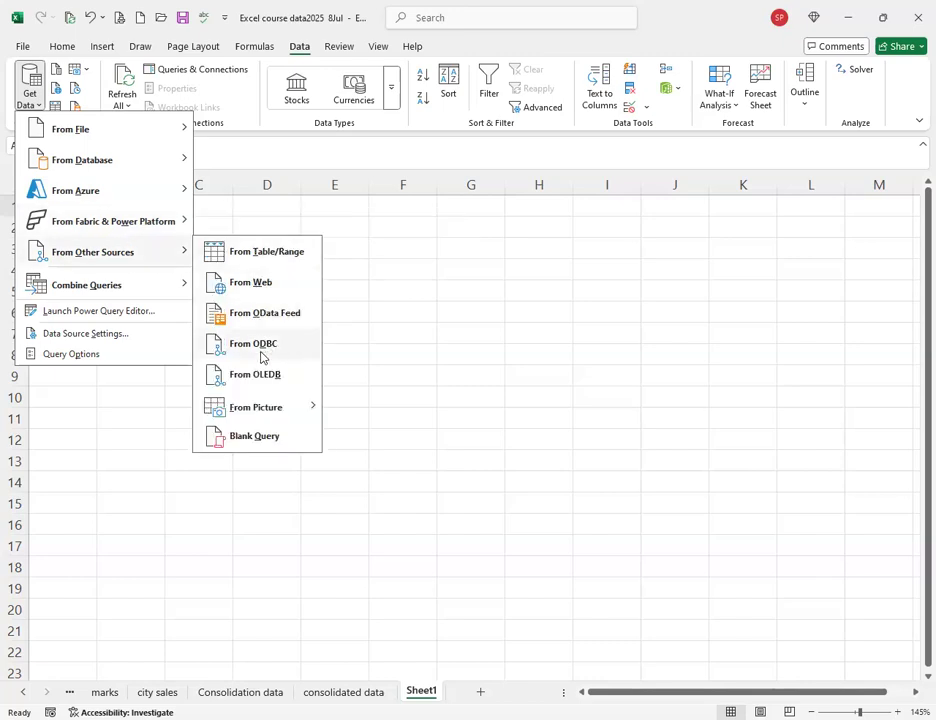
pyautogui.moveTo(253, 416)
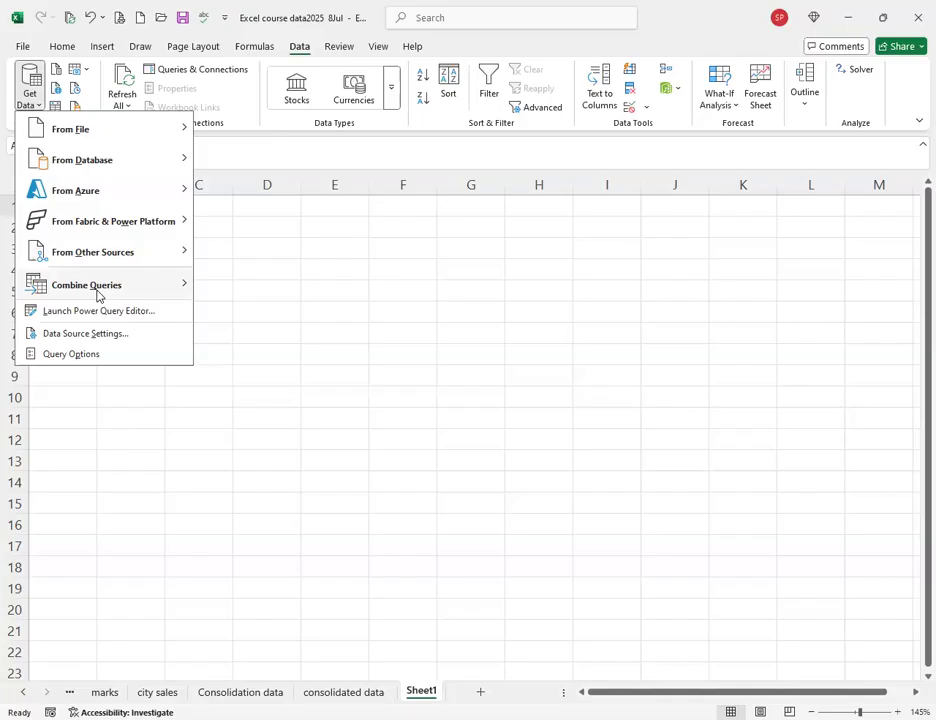
# Dismiss the Get Data source menus with Esc, leaving Sheet1 empty.
pyautogui.moveTo(88, 134)
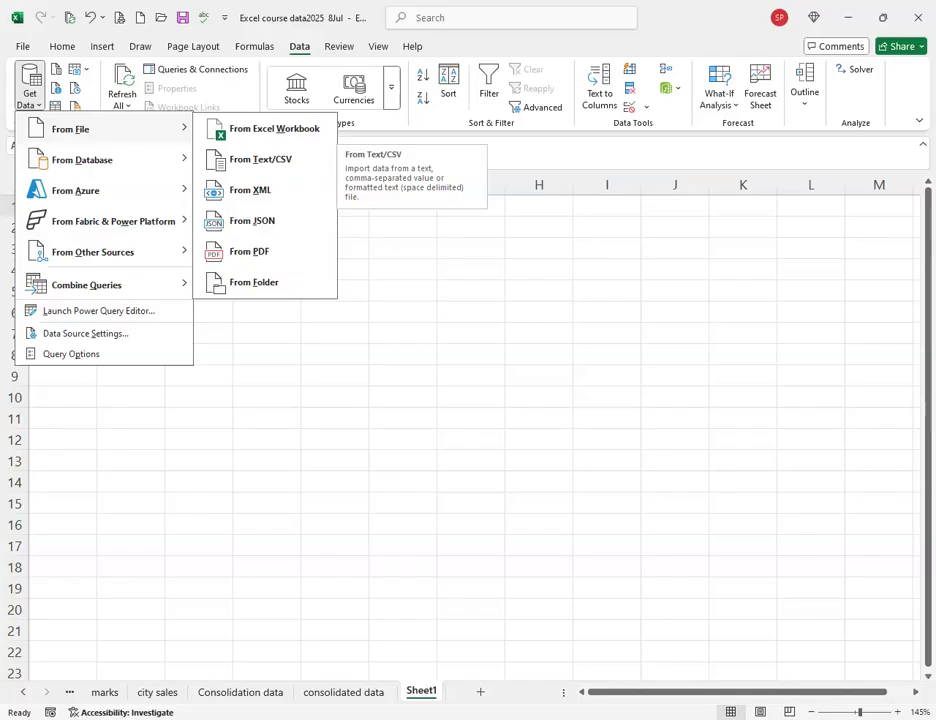
pyautogui.press('Escape')
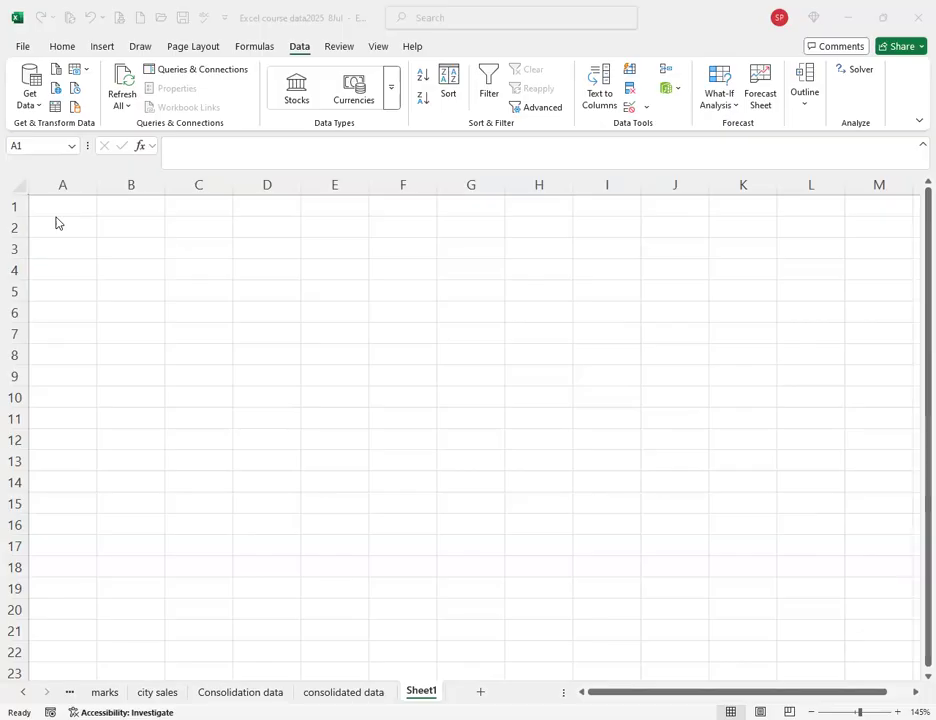
# Choose Get Data > From File > From Text/CSV to bring up the Import Data browser.
pyautogui.click(92, 54)
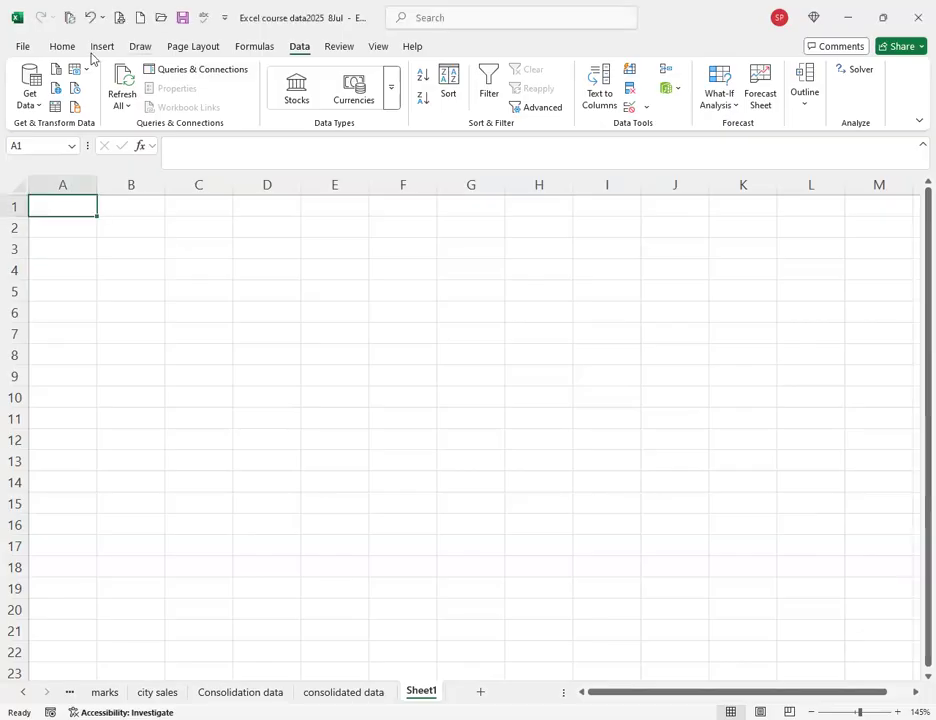
pyautogui.click(31, 104)
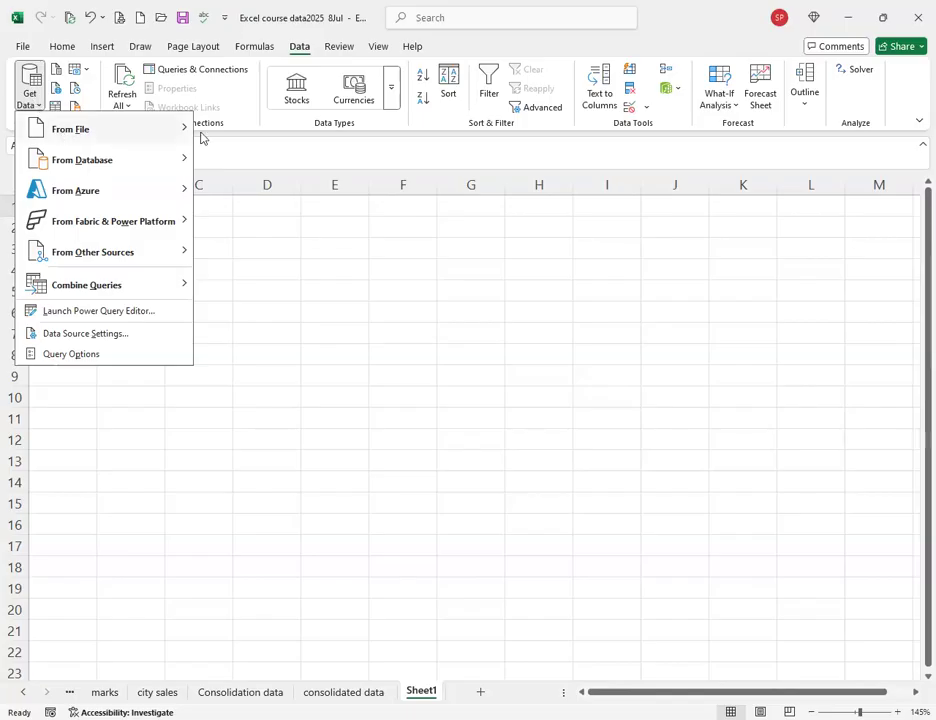
pyautogui.moveTo(150, 130)
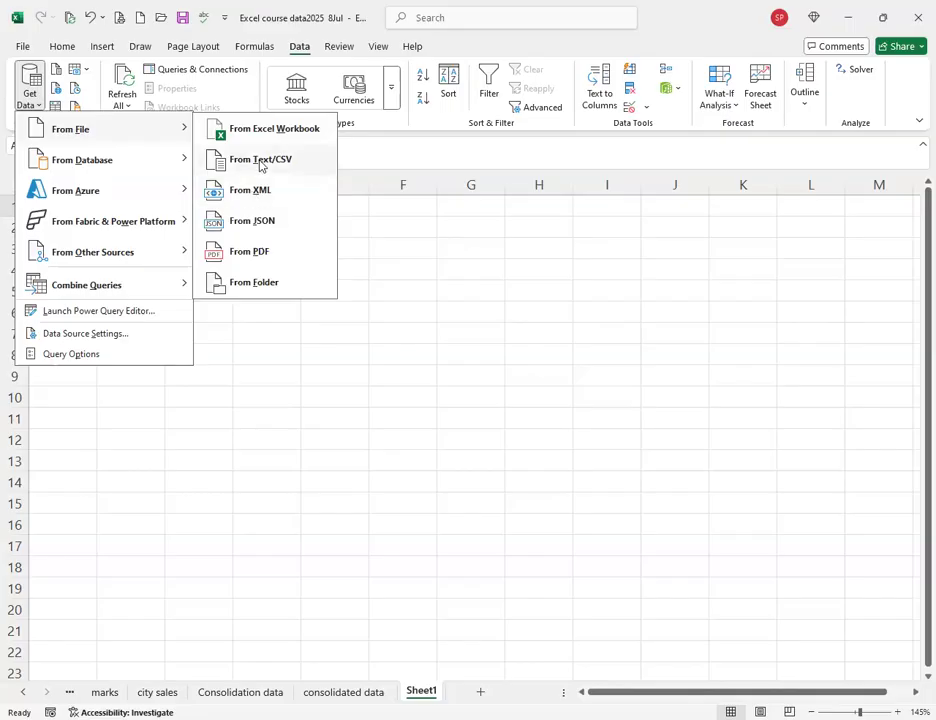
pyautogui.click(240, 162)
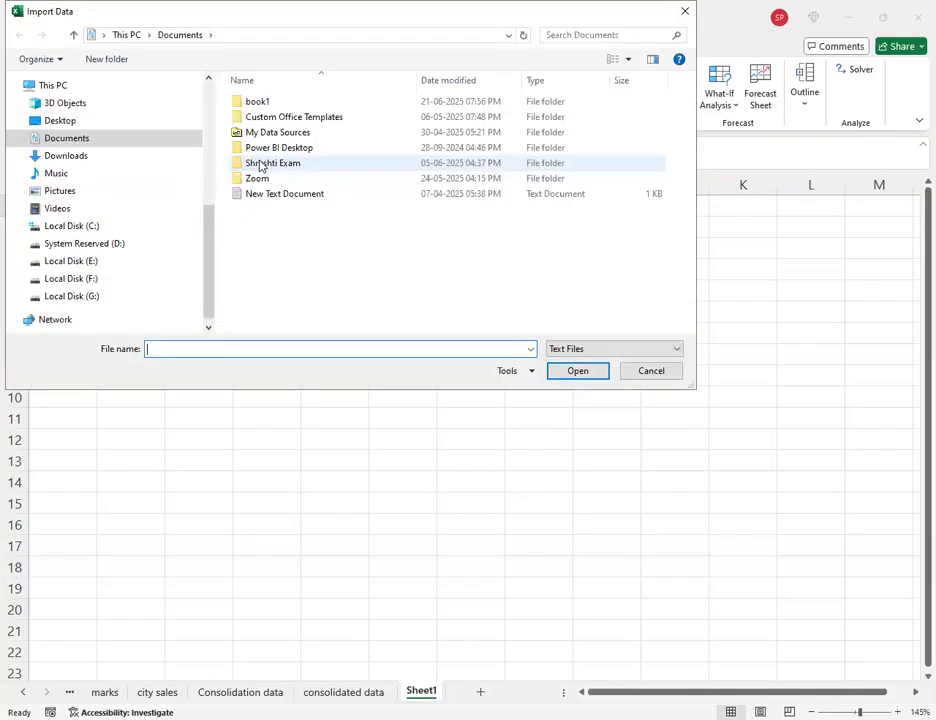
# Browse to the shilpa folder on Local Disk (G:) and import the country text file.
pyautogui.click(66, 155)
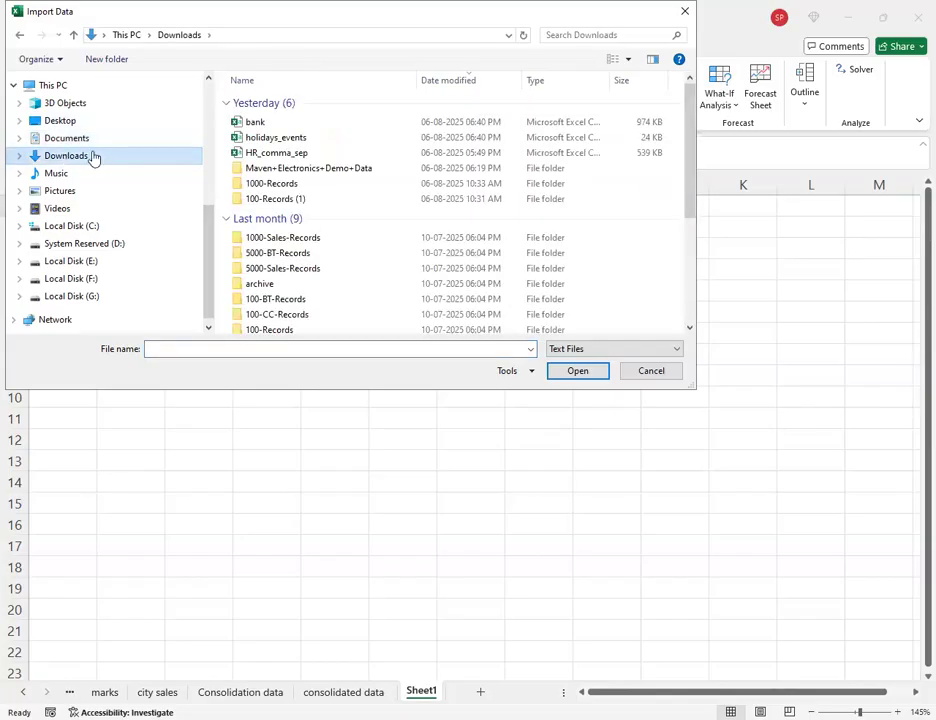
pyautogui.click(82, 300)
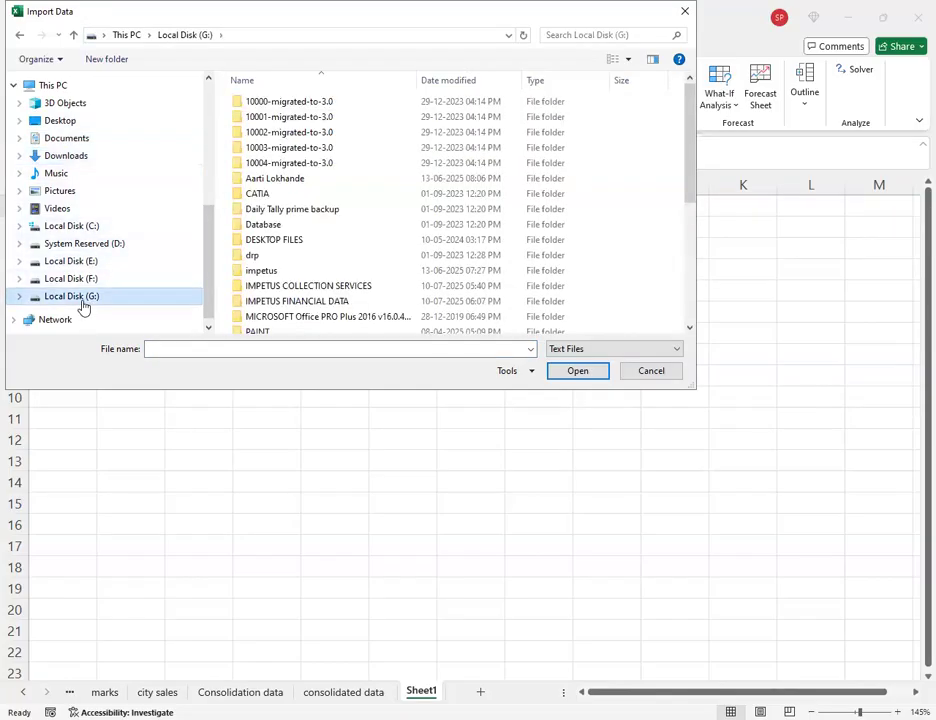
pyautogui.scroll(-1, 272, 236)
pyautogui.scroll(-2, 272, 236)
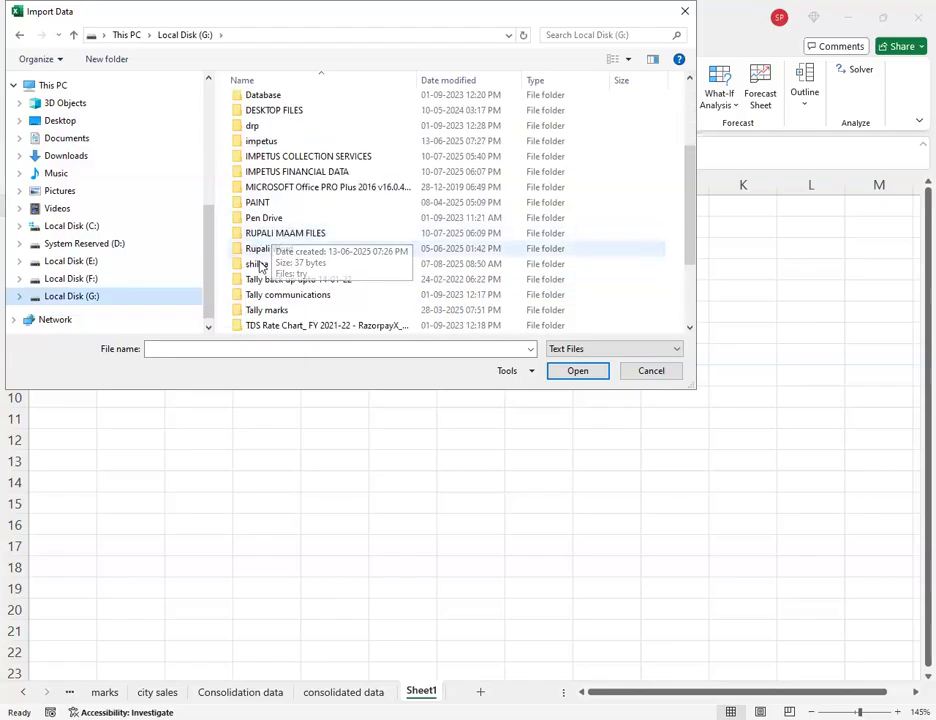
pyautogui.doubleClick(258, 262)
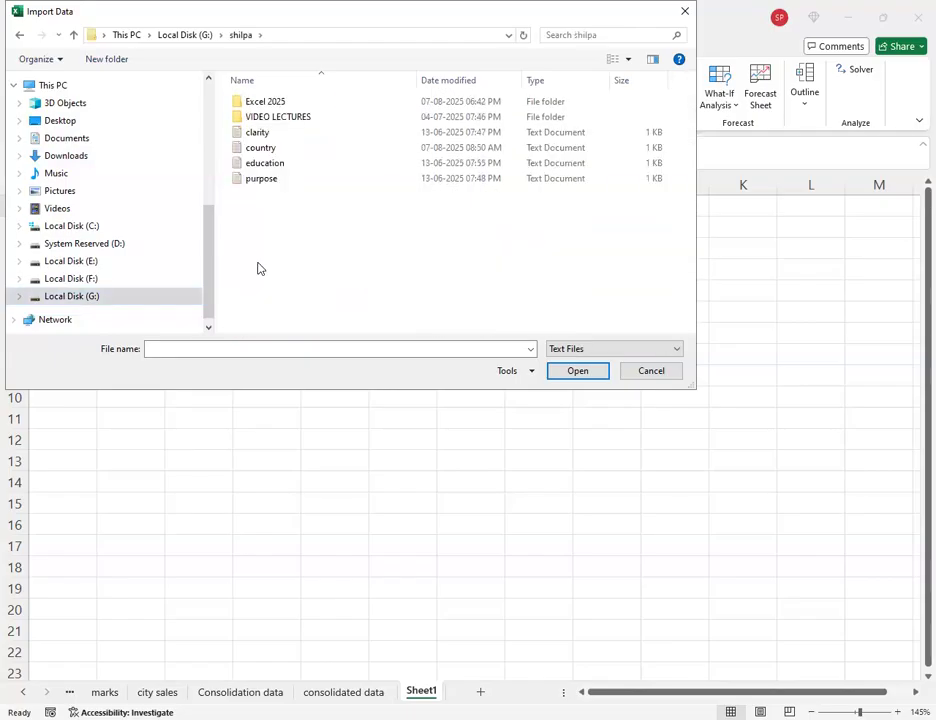
pyautogui.click(260, 150)
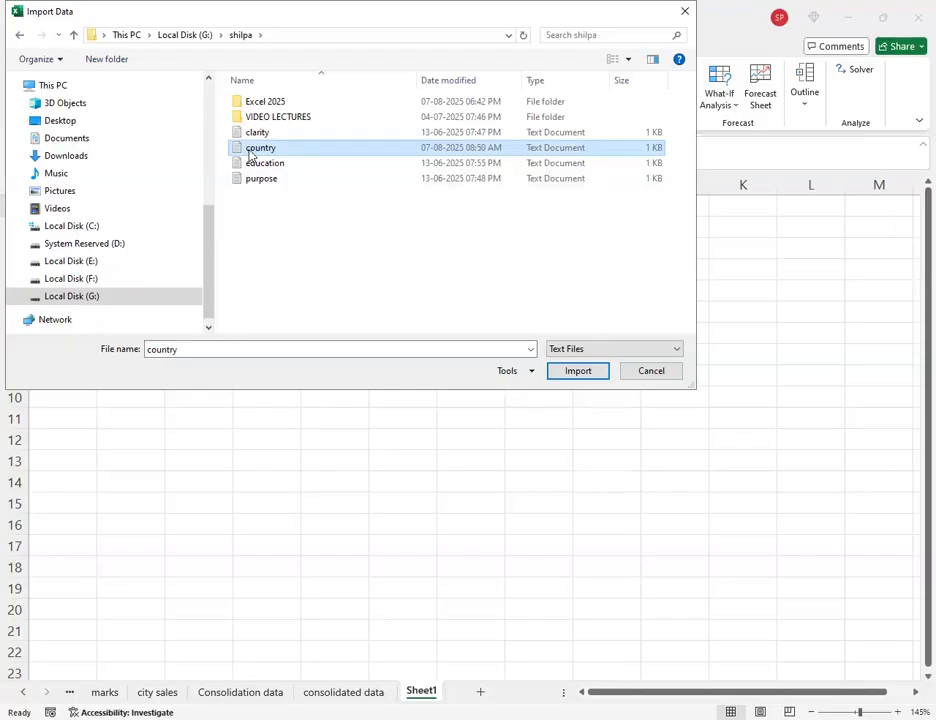
pyautogui.click(577, 377)
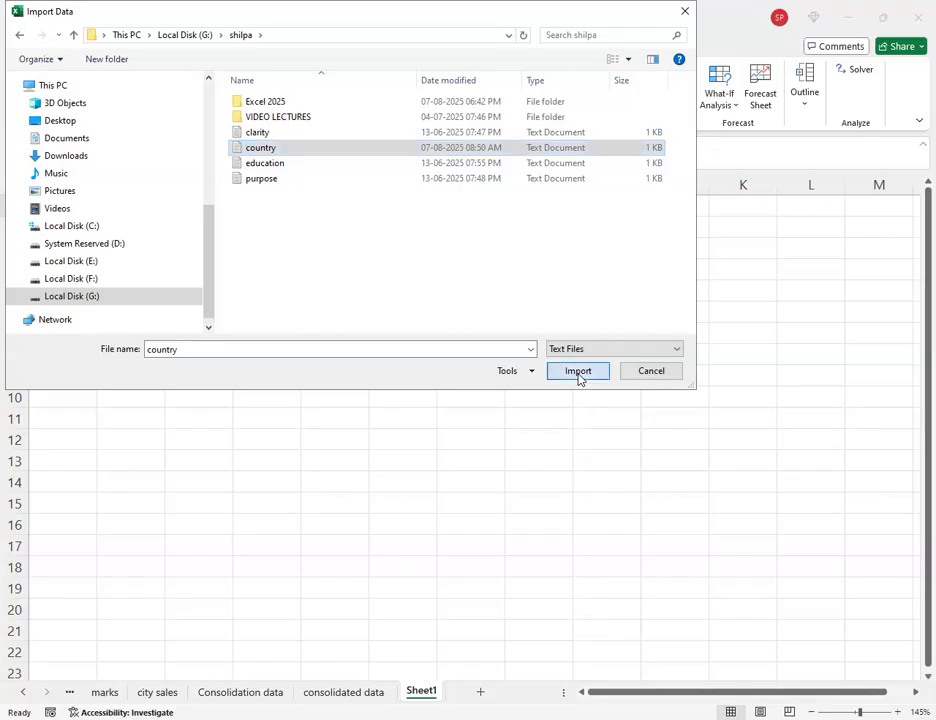
pyautogui.click(578, 373)
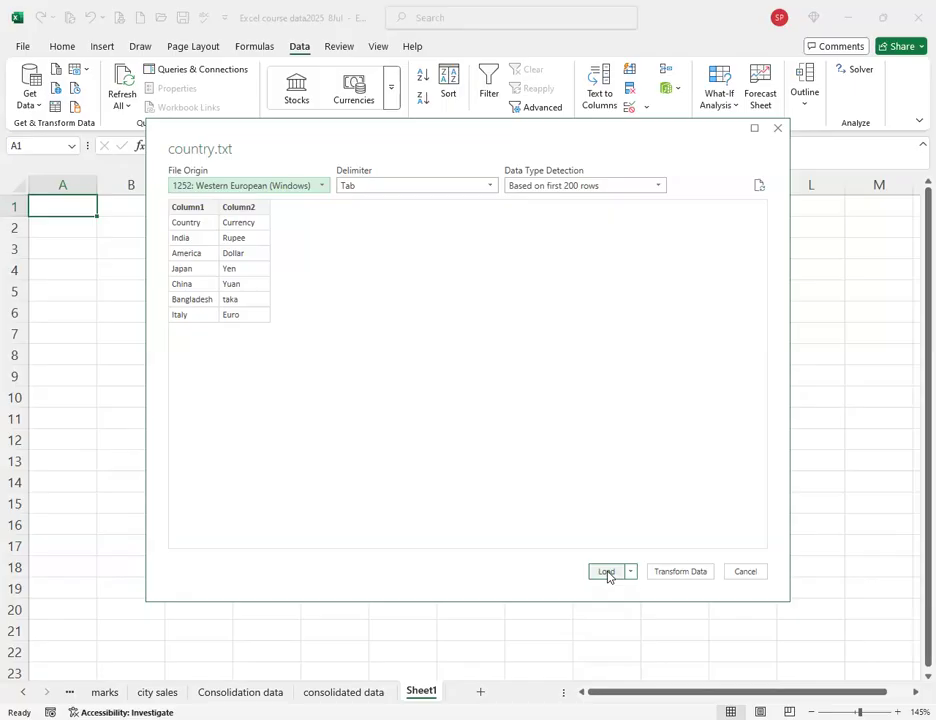
# Send the country.txt preview into Power Query Editor with Transform Data.
pyautogui.click(678, 574)
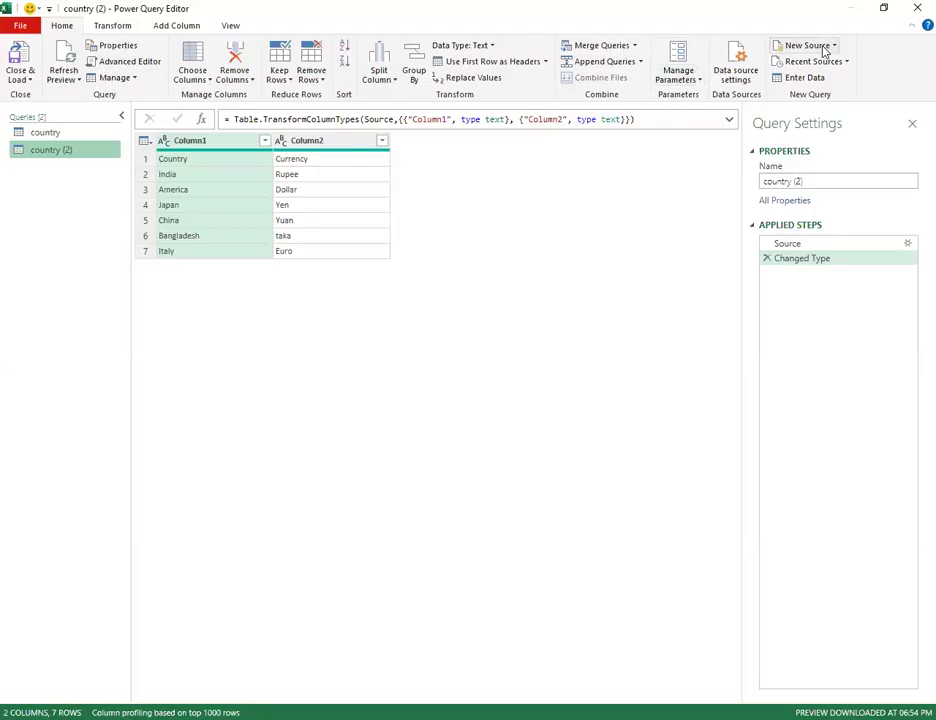
# Look through the Transform and Add Column ribbon commands for the country (2) query.
pyautogui.click(116, 28)
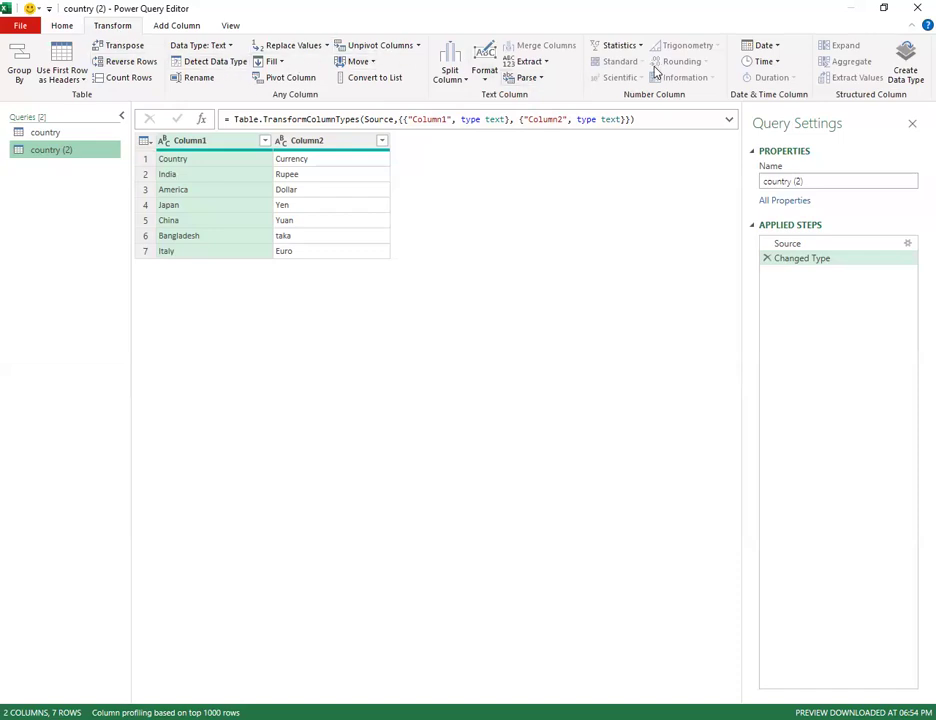
pyautogui.click(177, 27)
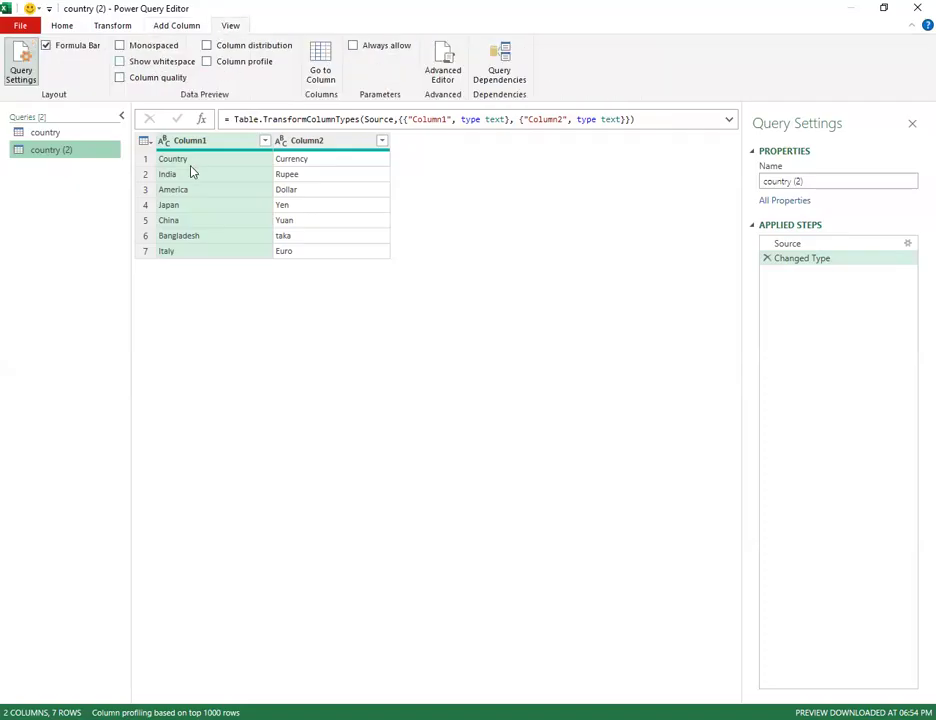
# Preview column quality and distribution stats, then return to the Home ribbon commands.
pyautogui.click(119, 78)
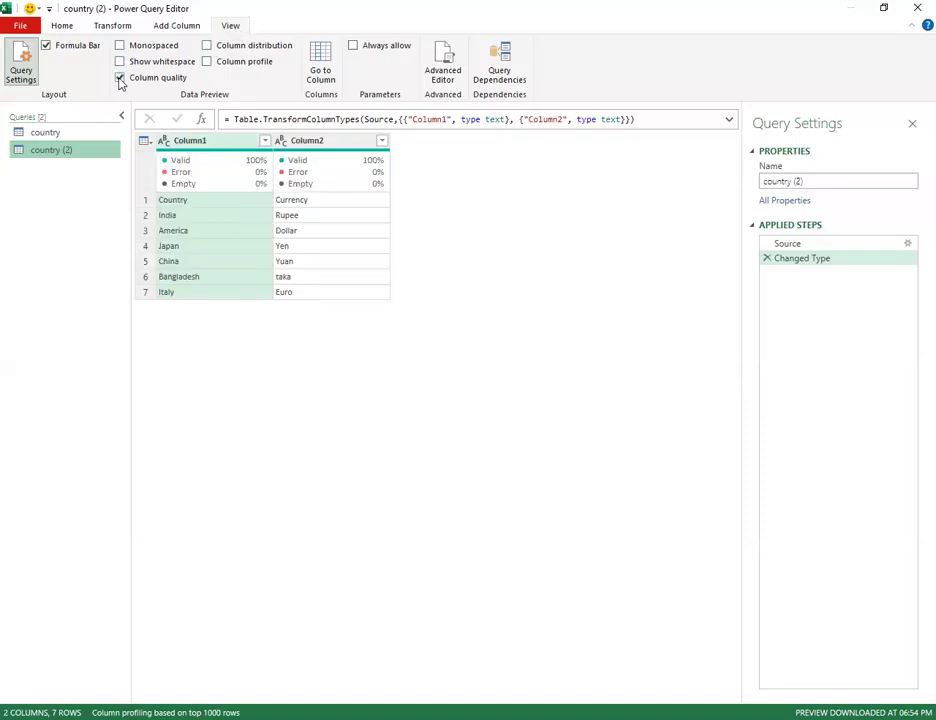
pyautogui.click(206, 45)
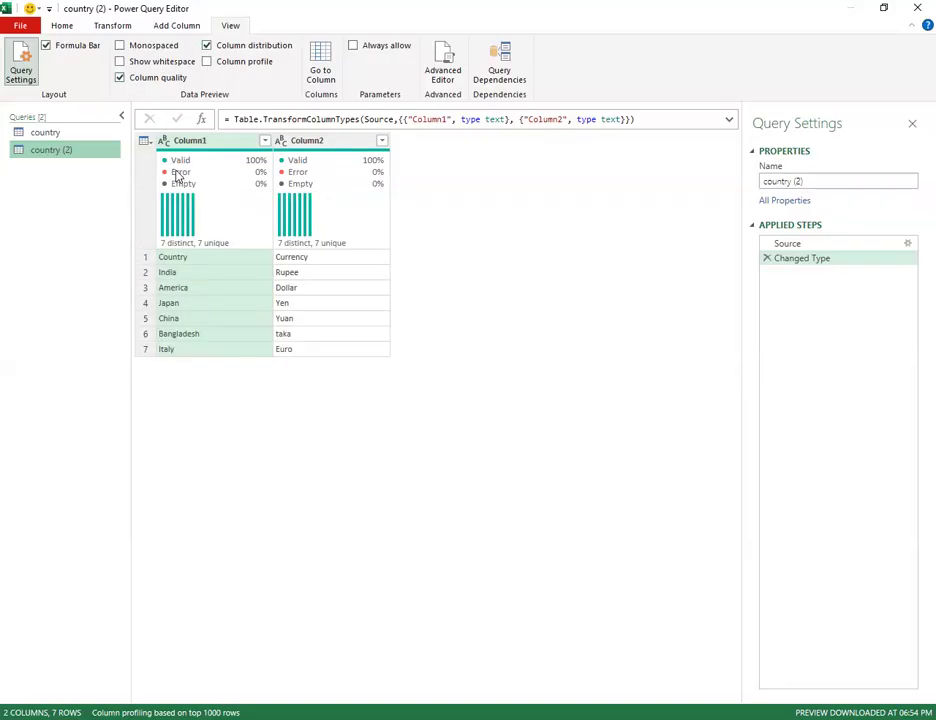
pyautogui.moveTo(266, 164)
pyautogui.click(206, 45)
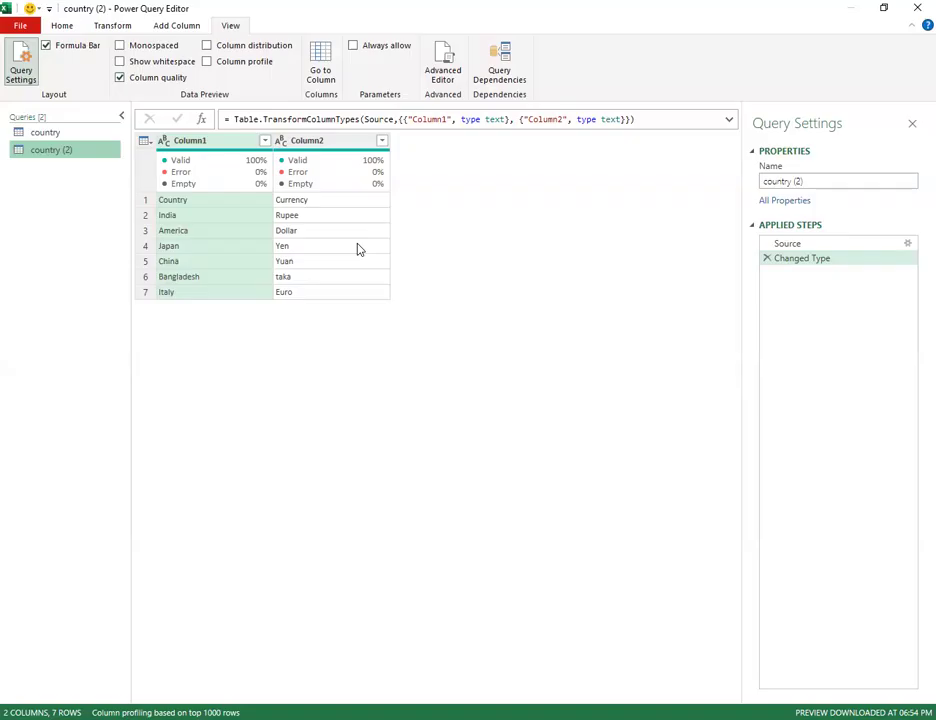
pyautogui.click(120, 28)
pyautogui.click(65, 29)
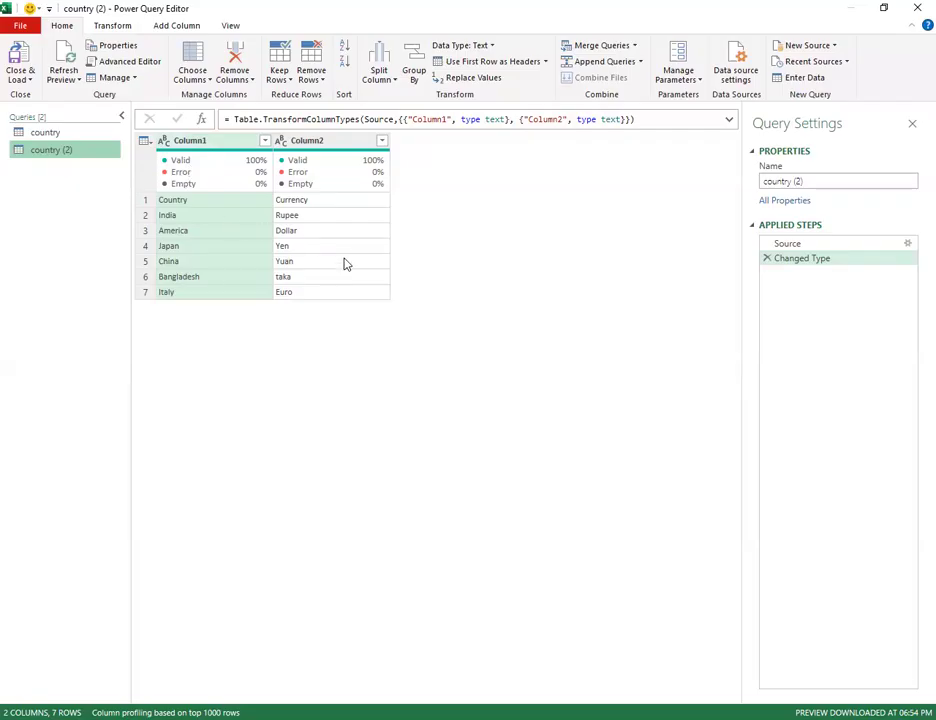
pyautogui.click(245, 82)
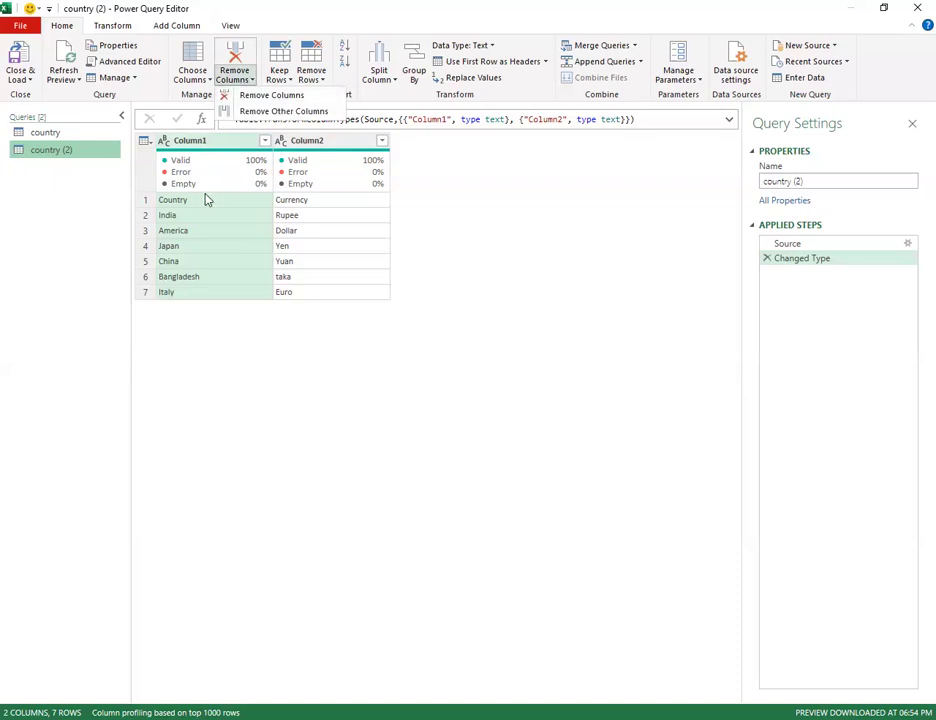
pyautogui.click(203, 142)
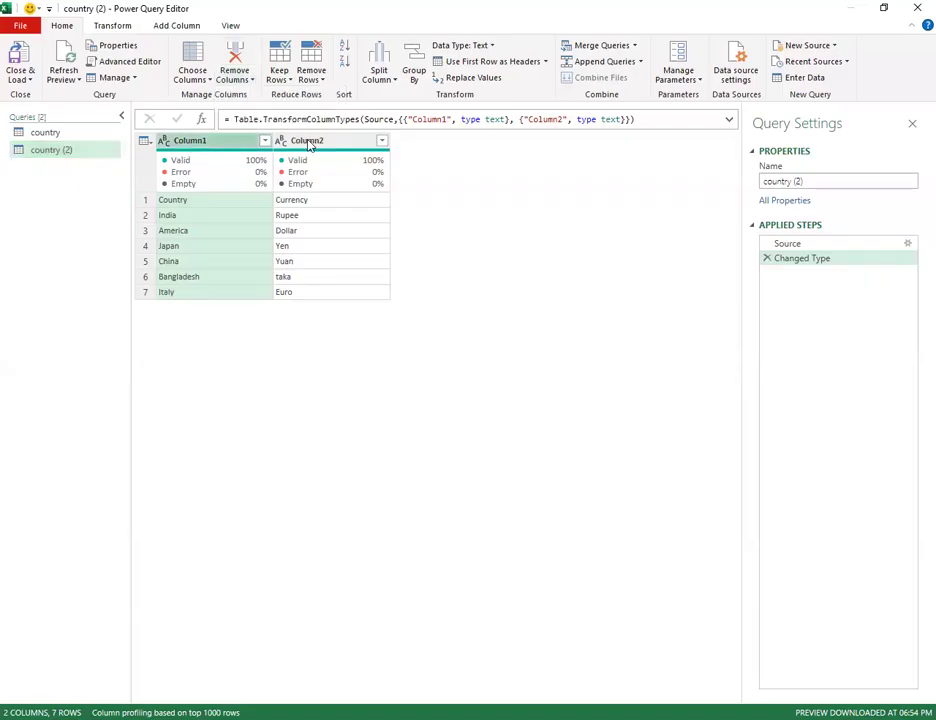
pyautogui.click(308, 142)
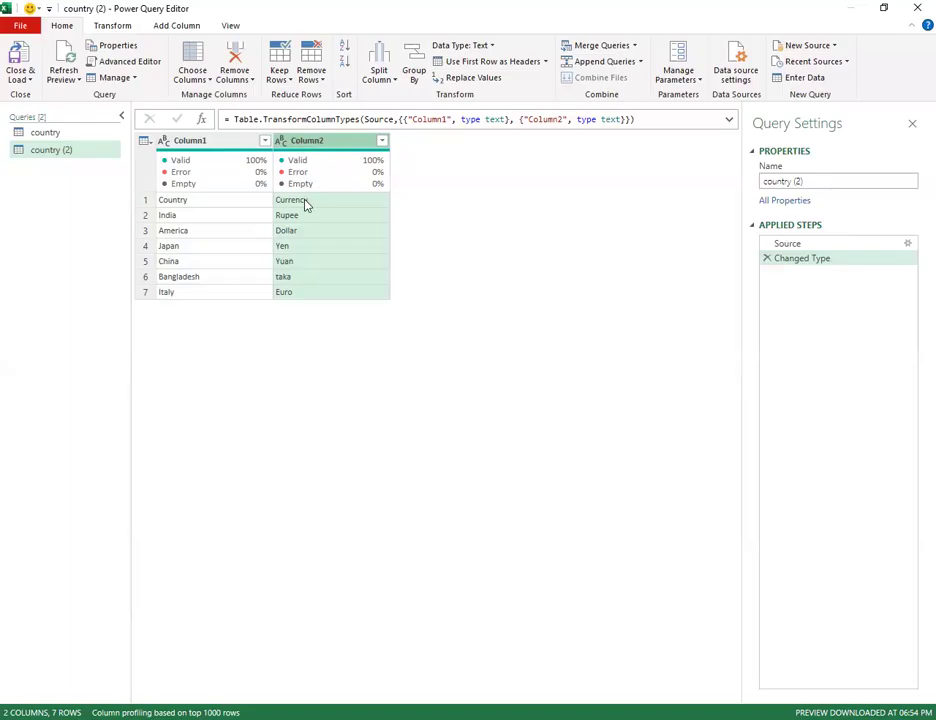
# Promote row 1 so Country and Currency become headers over six rows, India to Italy.
pyautogui.click(488, 63)
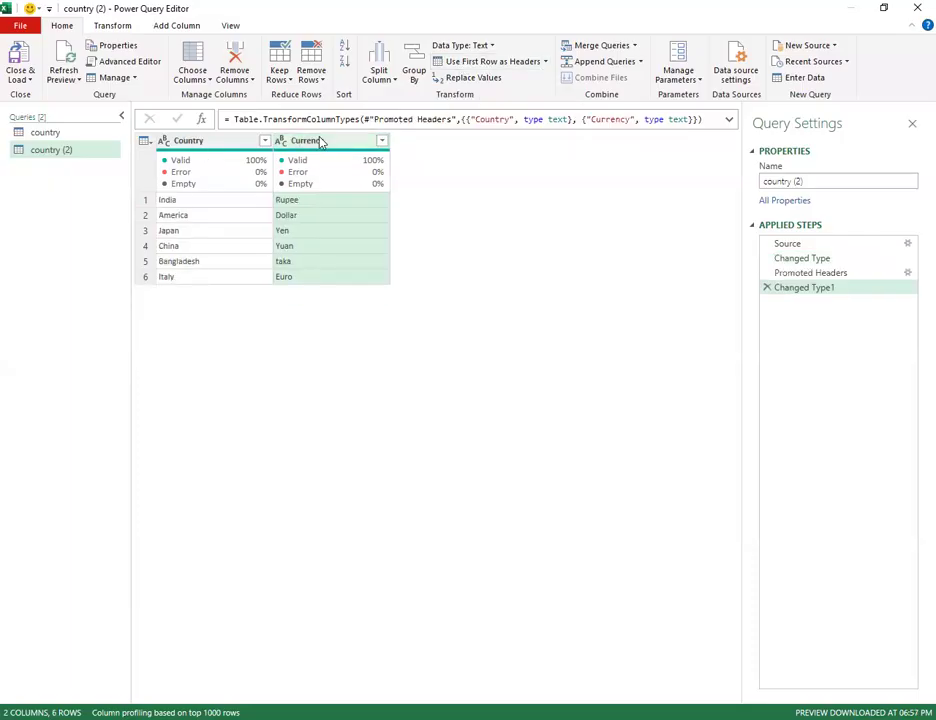
pyautogui.moveTo(322, 176)
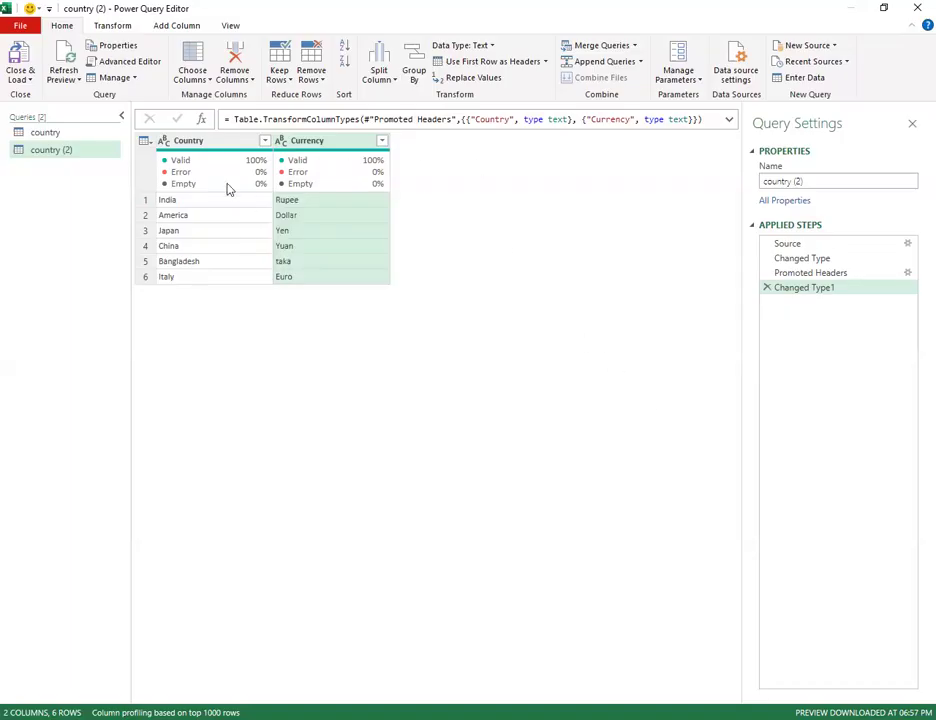
# Close & Load the query into Excel as table country_2 listing six countries and currencies.
pyautogui.click(19, 79)
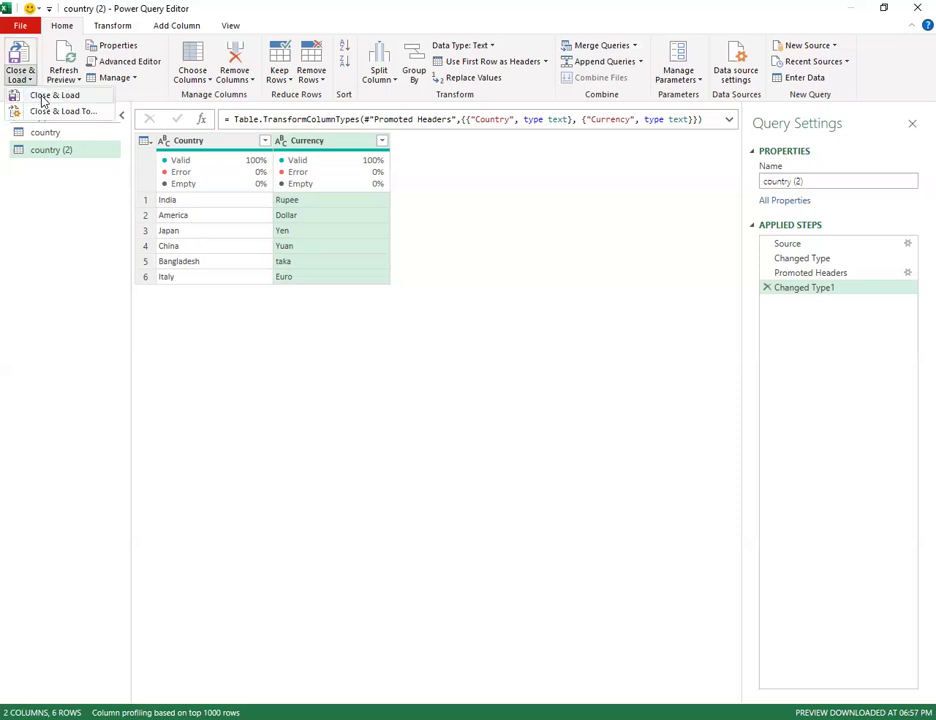
pyautogui.click(42, 96)
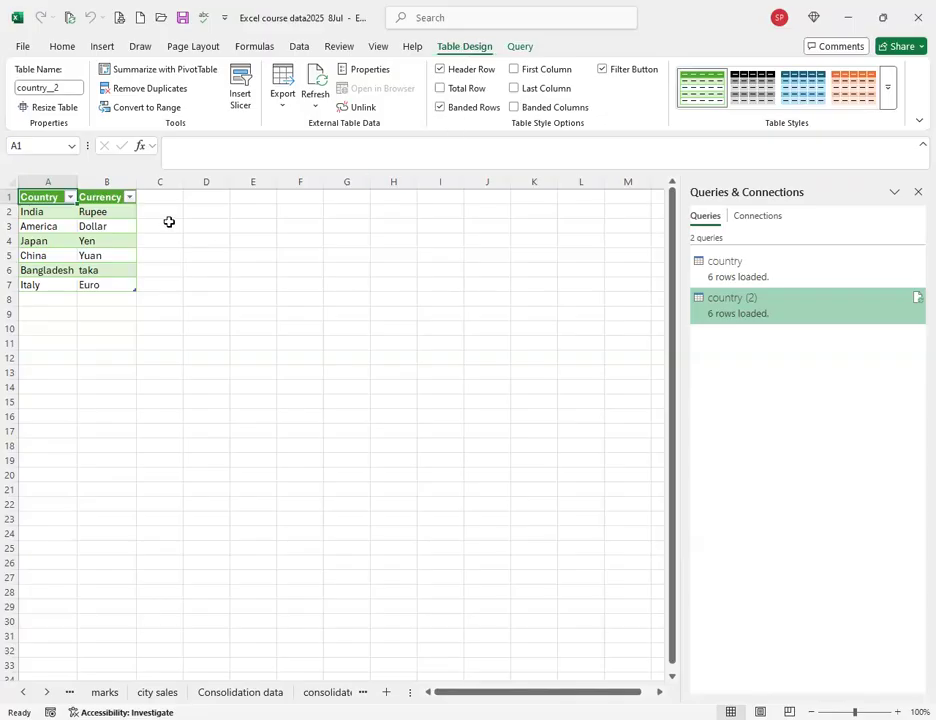
pyautogui.click(129, 202)
pyautogui.click(43, 388)
pyautogui.click(43, 401)
pyautogui.click(131, 521)
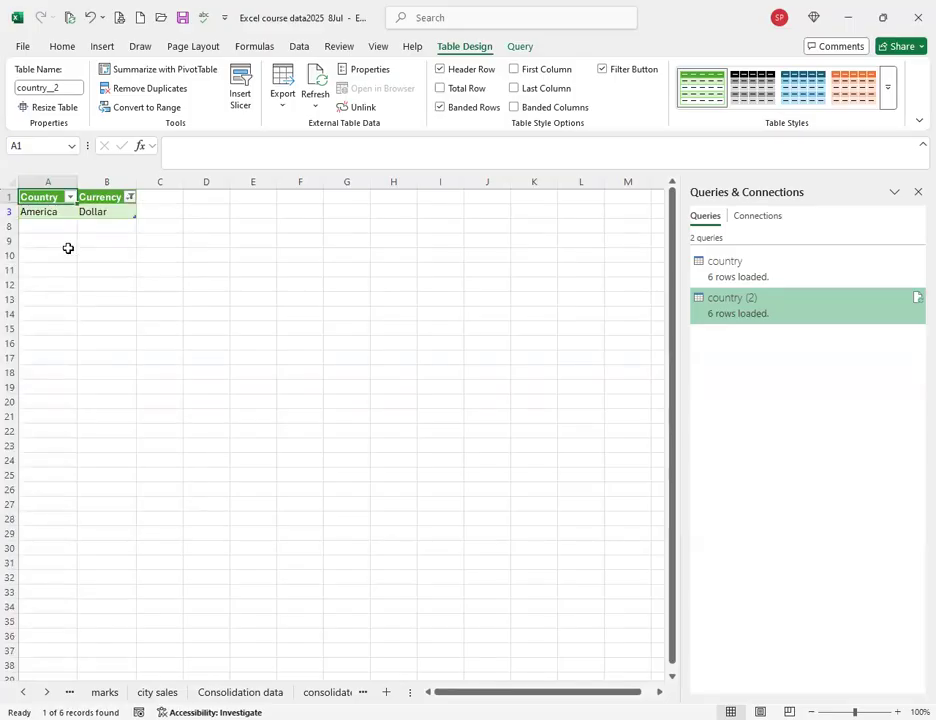
pyautogui.click(128, 200)
pyautogui.click(44, 306)
pyautogui.click(75, 244)
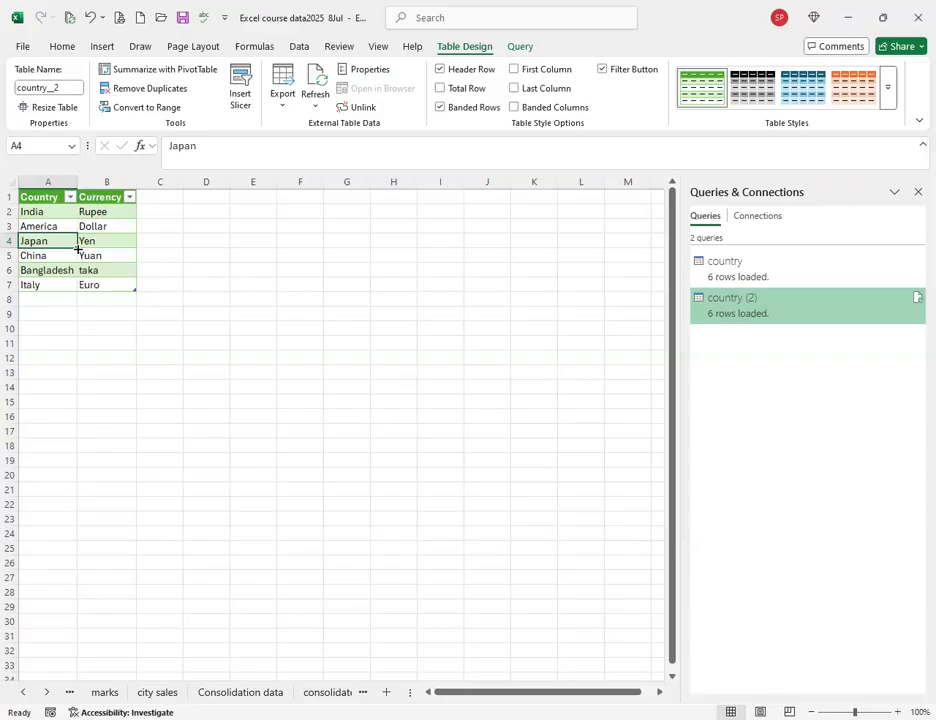
pyautogui.click(89, 239)
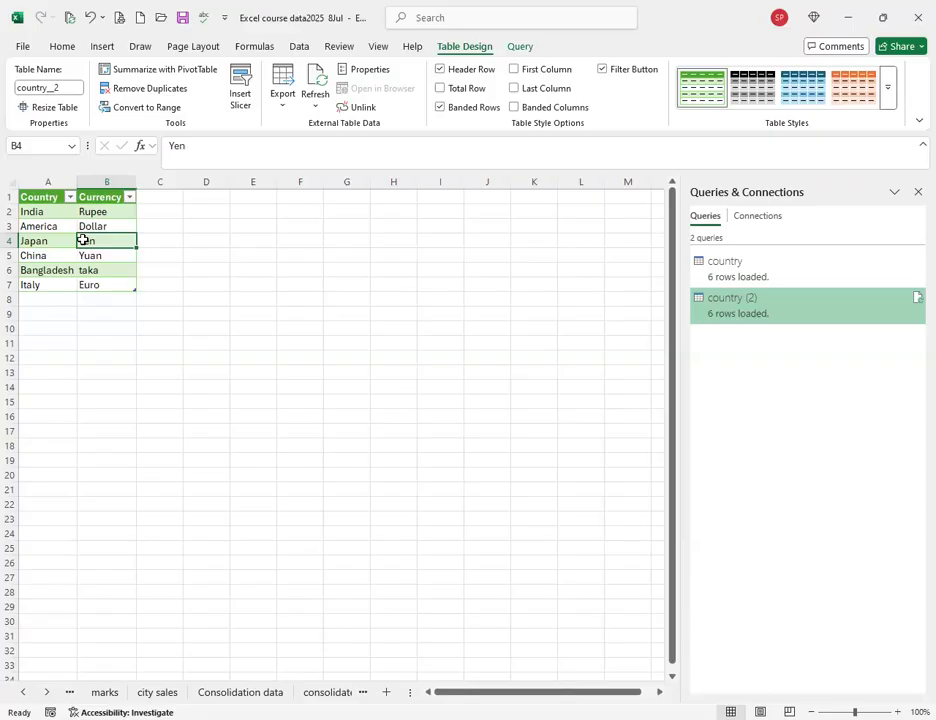
pyautogui.click(234, 411)
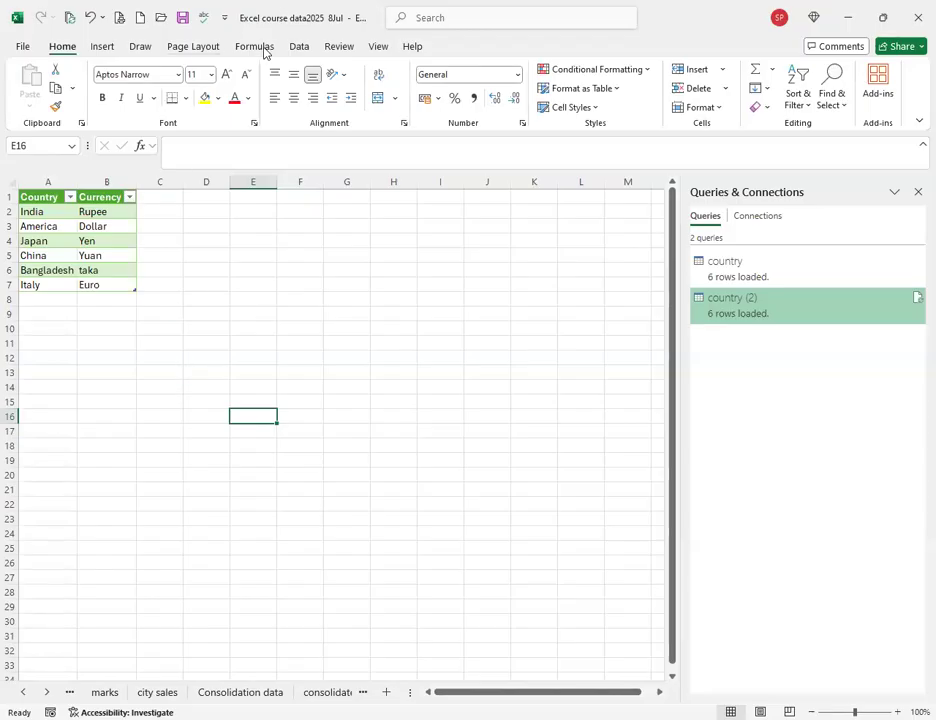
# Start a PDF import via Data > Get Data > From File > From PDF.
pyautogui.click(302, 50)
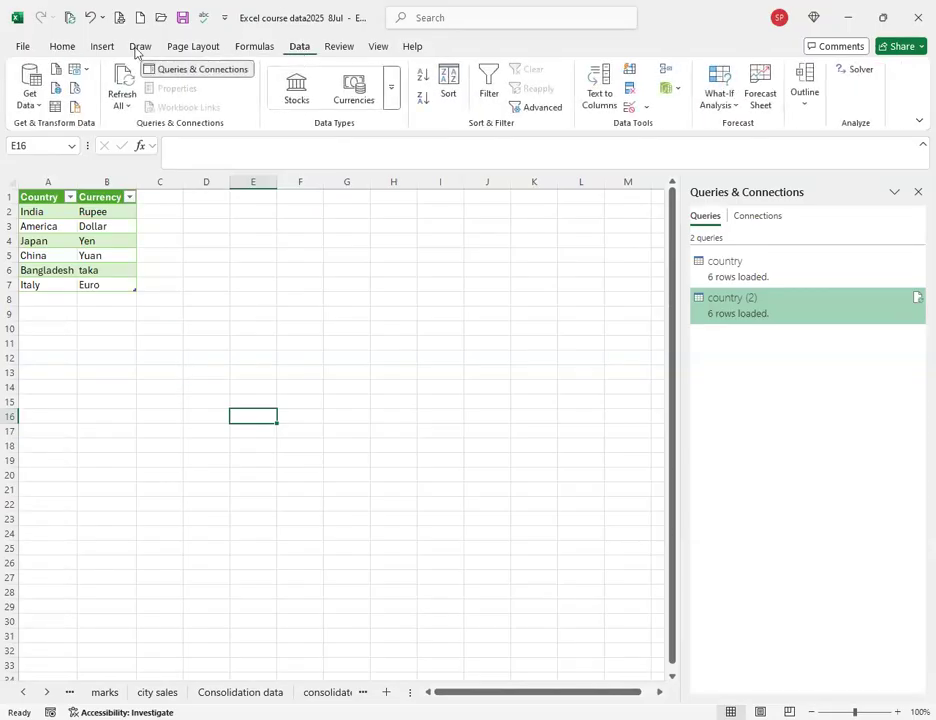
pyautogui.click(30, 95)
pyautogui.moveTo(100, 129)
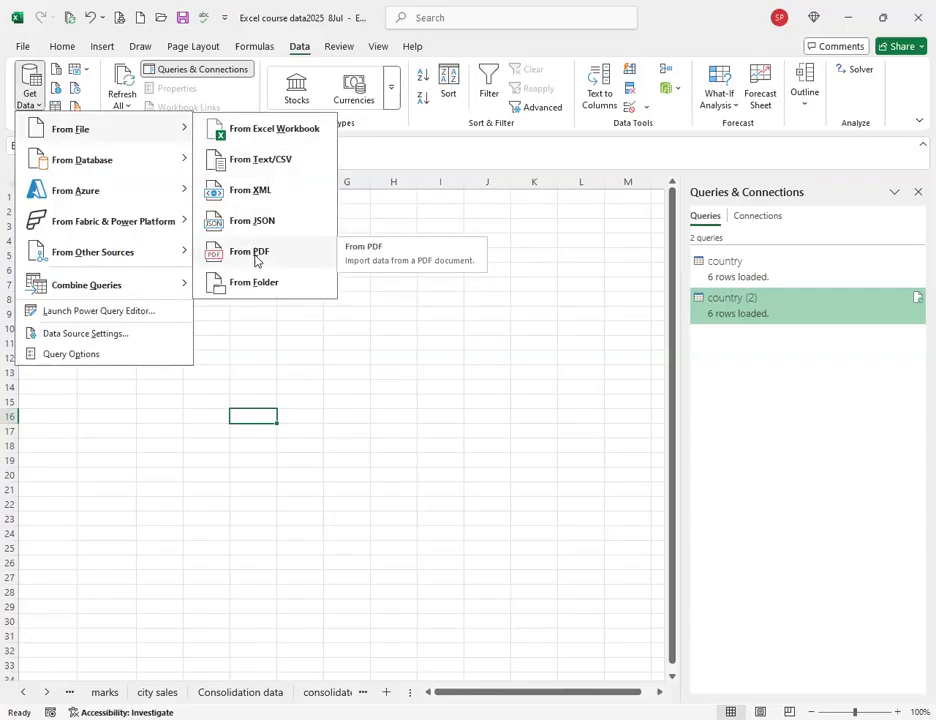
pyautogui.click(257, 261)
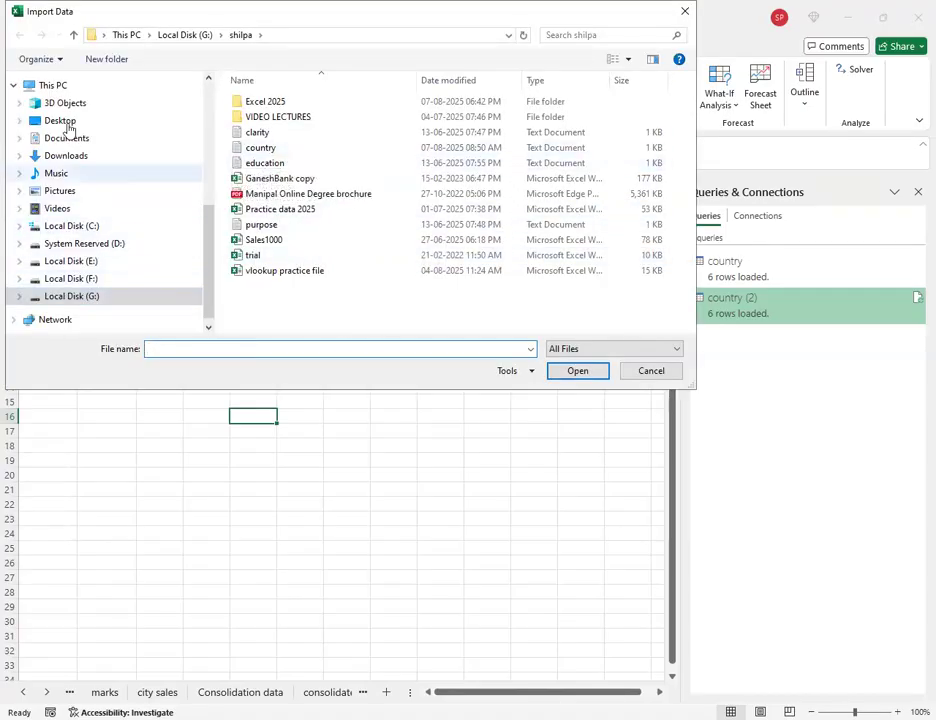
# Select Stores.pdf in Downloads\Maven+Electronics+Demo+Data and import it.
pyautogui.click(70, 160)
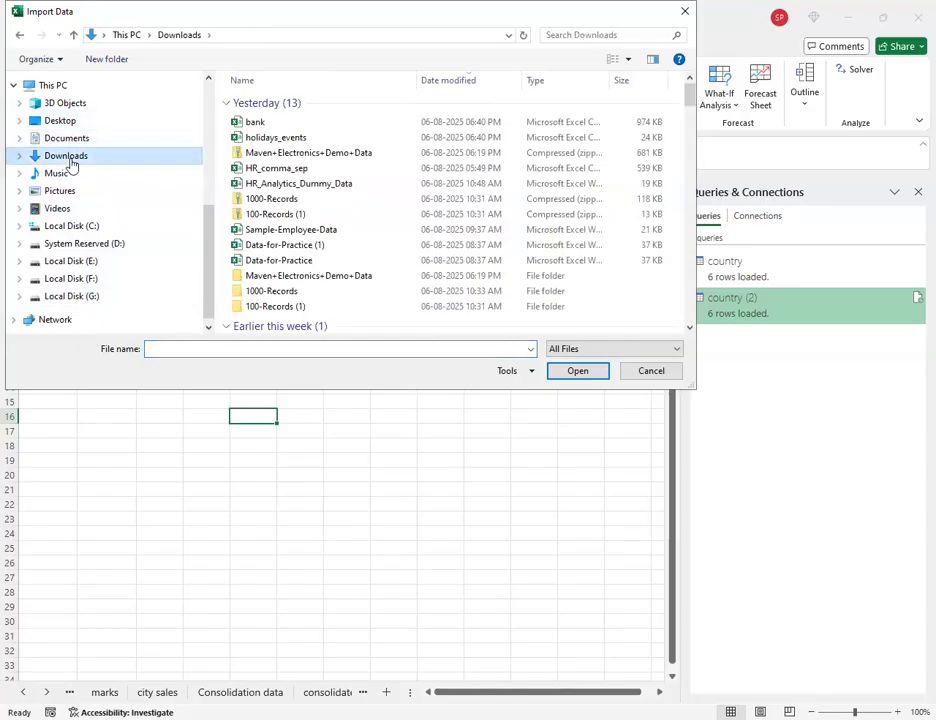
pyautogui.moveTo(260, 158); pyautogui.dragTo(262, 281)
pyautogui.doubleClick(262, 281)
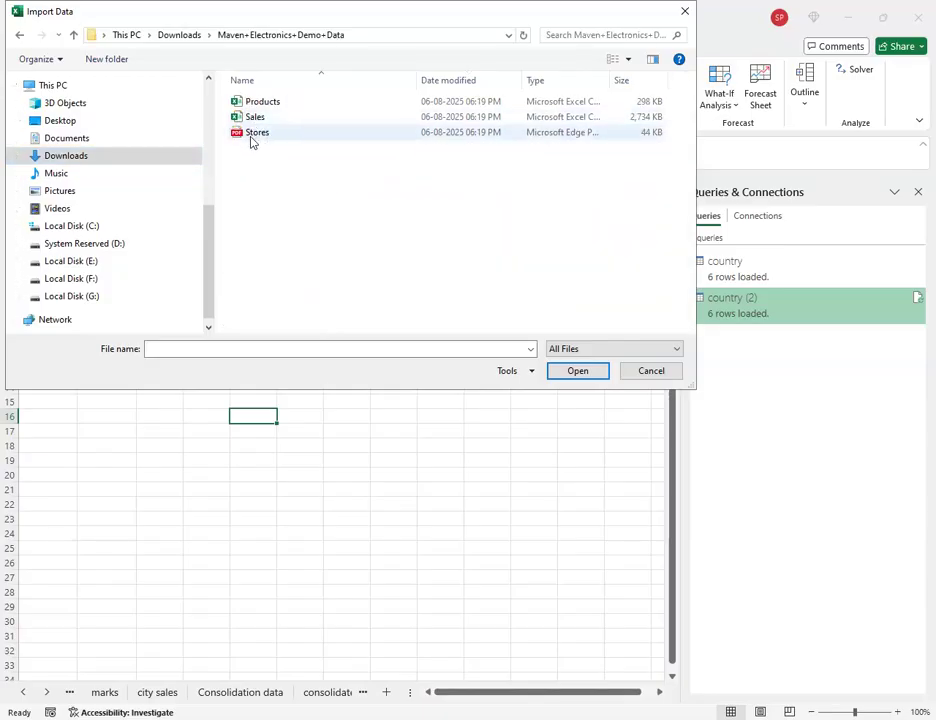
pyautogui.click(246, 140)
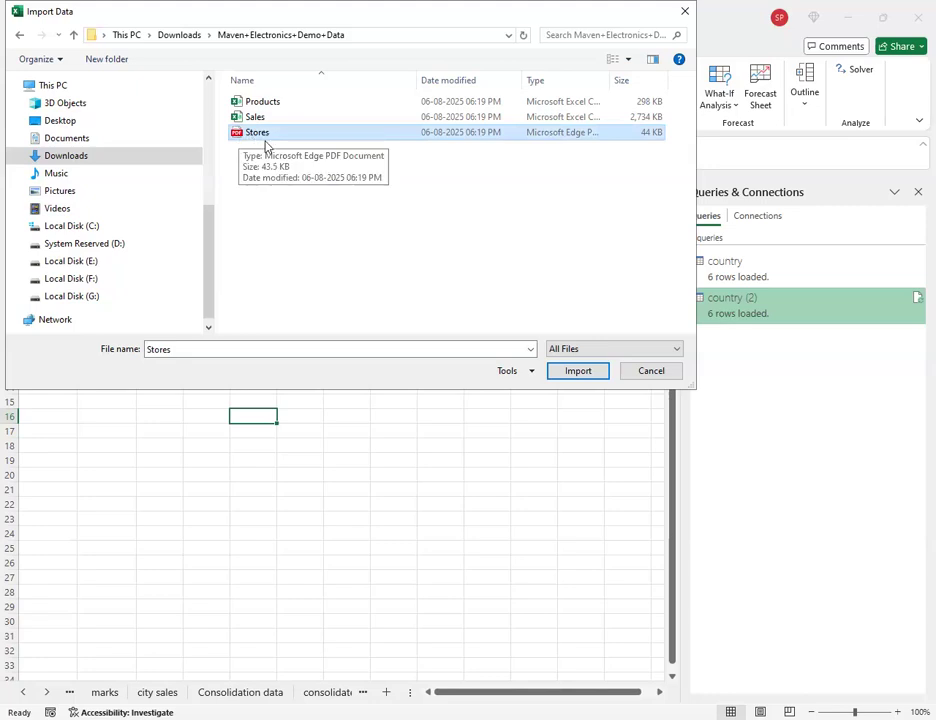
pyautogui.click(574, 373)
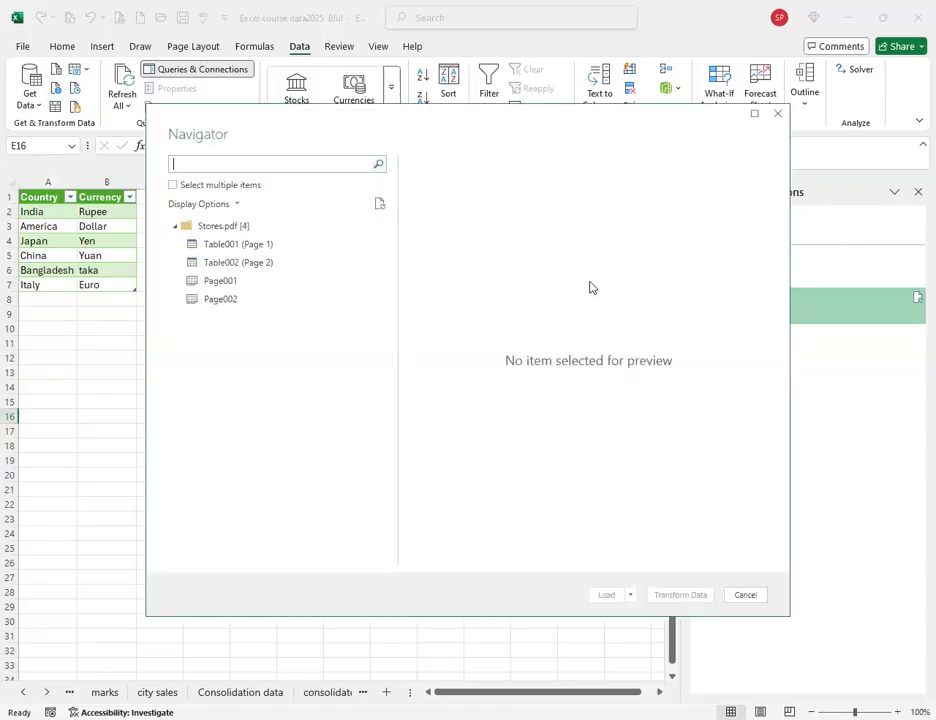
# Preview Table001, Table002, Page001 and Page002 from Stores.pdf in the Navigator.
pyautogui.click(227, 246)
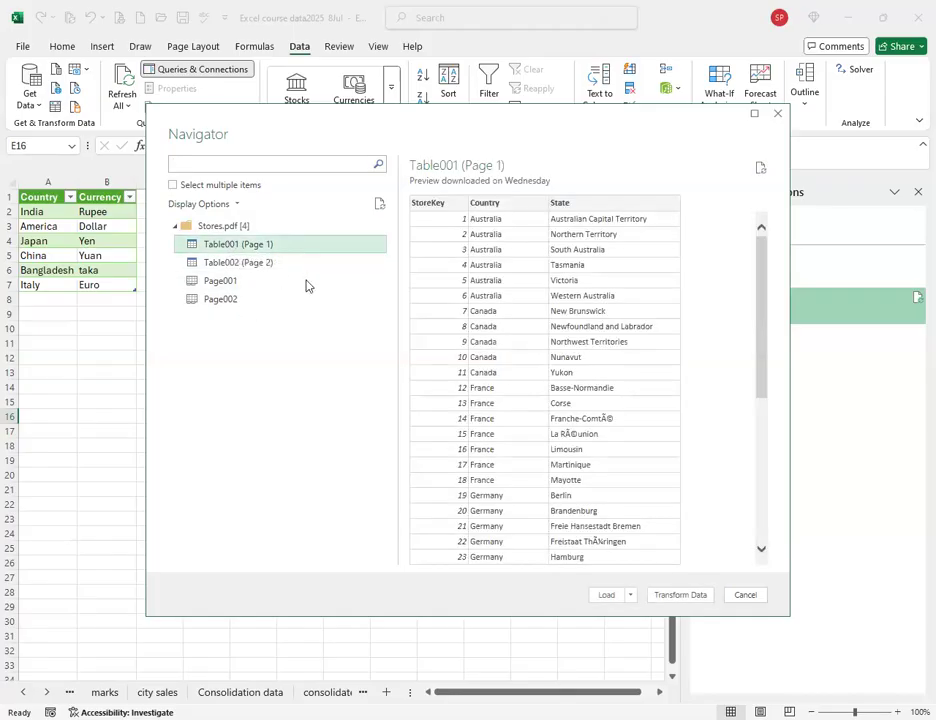
pyautogui.click(240, 262)
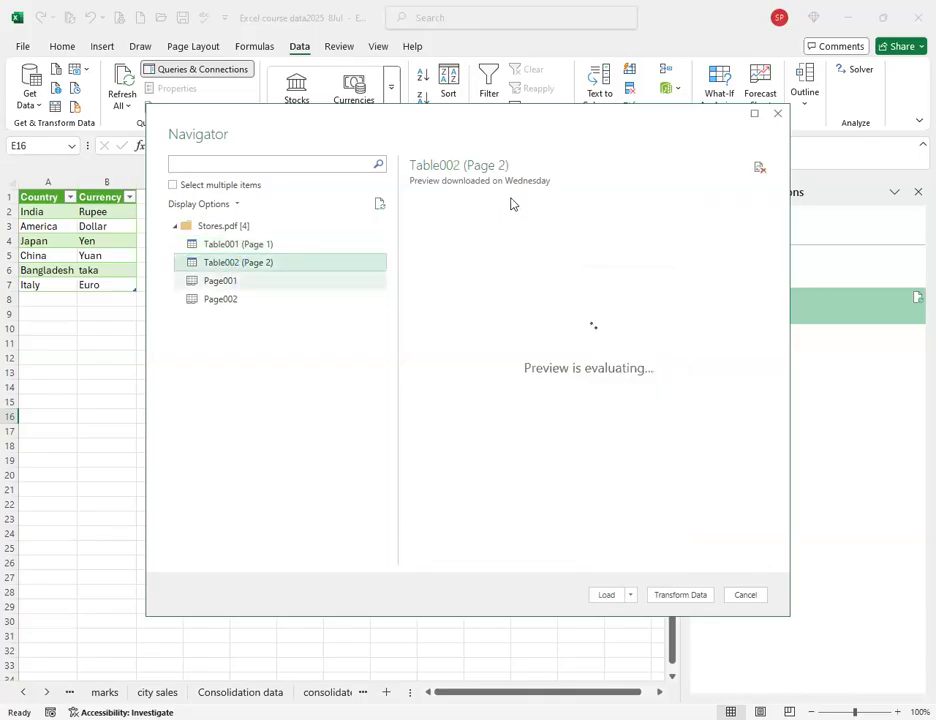
pyautogui.click(224, 284)
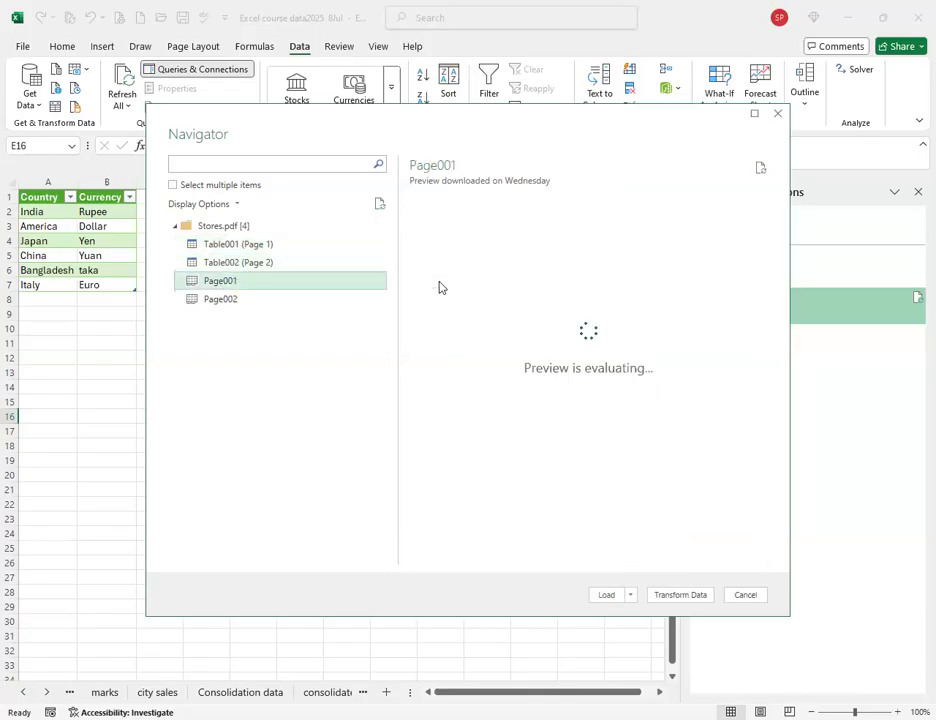
pyautogui.click(224, 300)
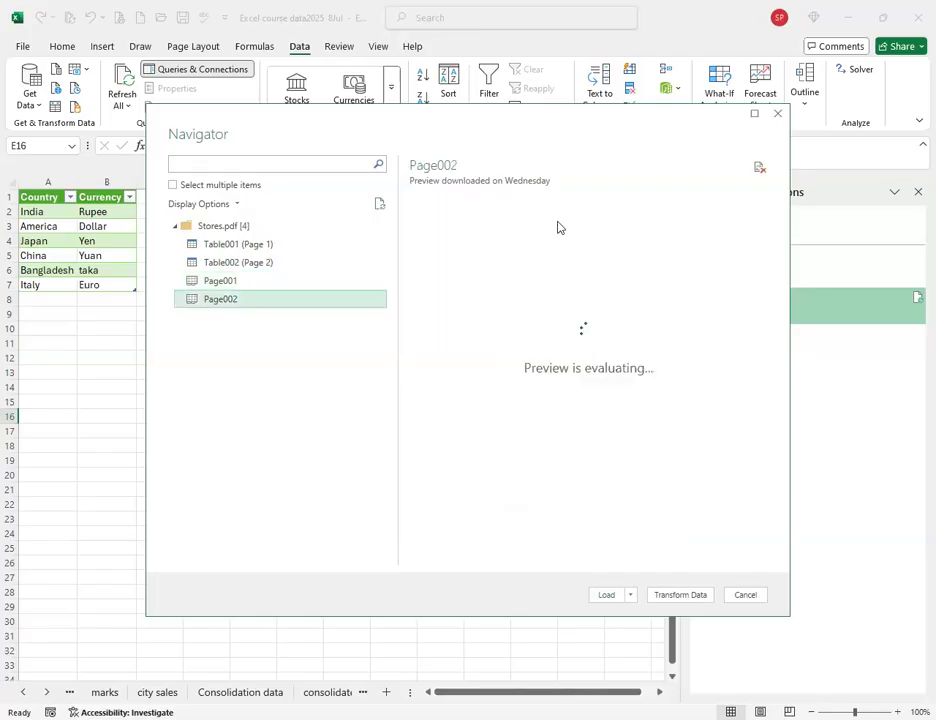
pyautogui.click(228, 245)
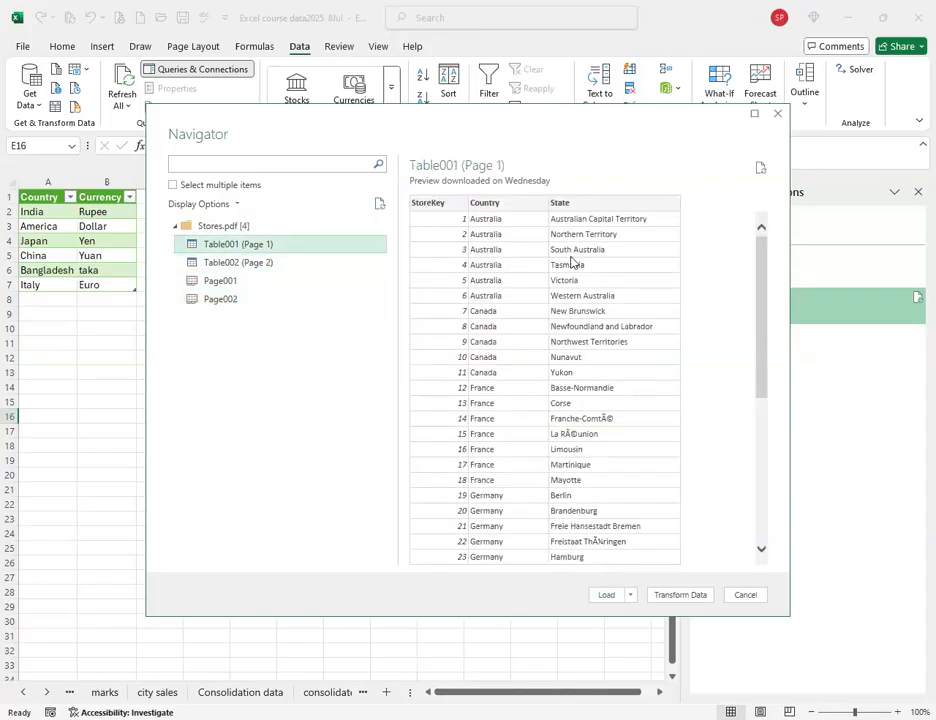
pyautogui.click(242, 263)
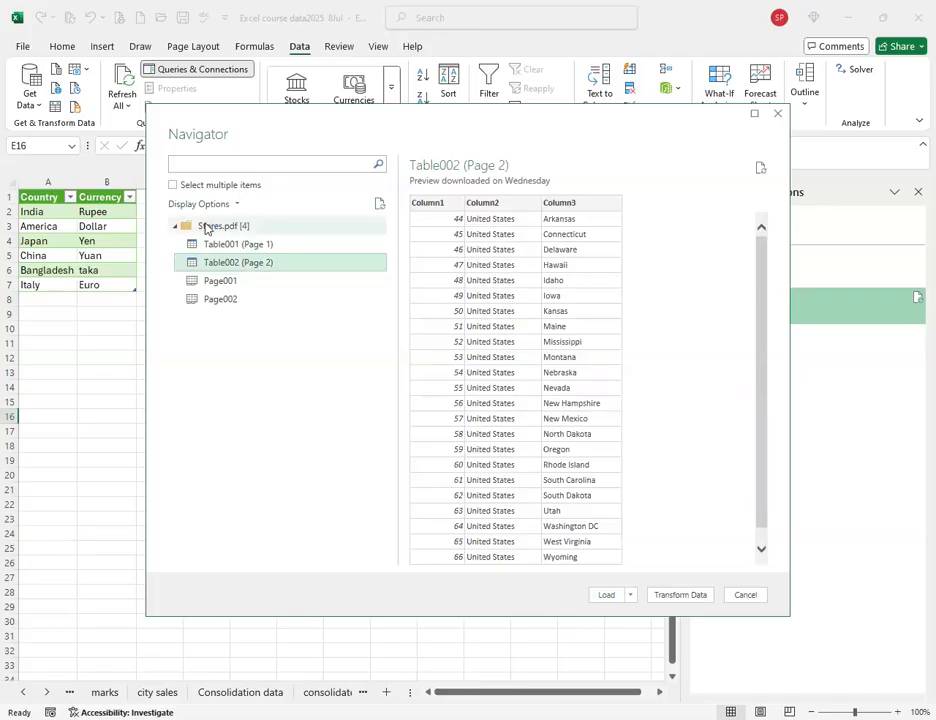
# Enable multiple selection, check Table001 (Page 1) and Table002 (Page 2), and load them.
pyautogui.click(206, 227)
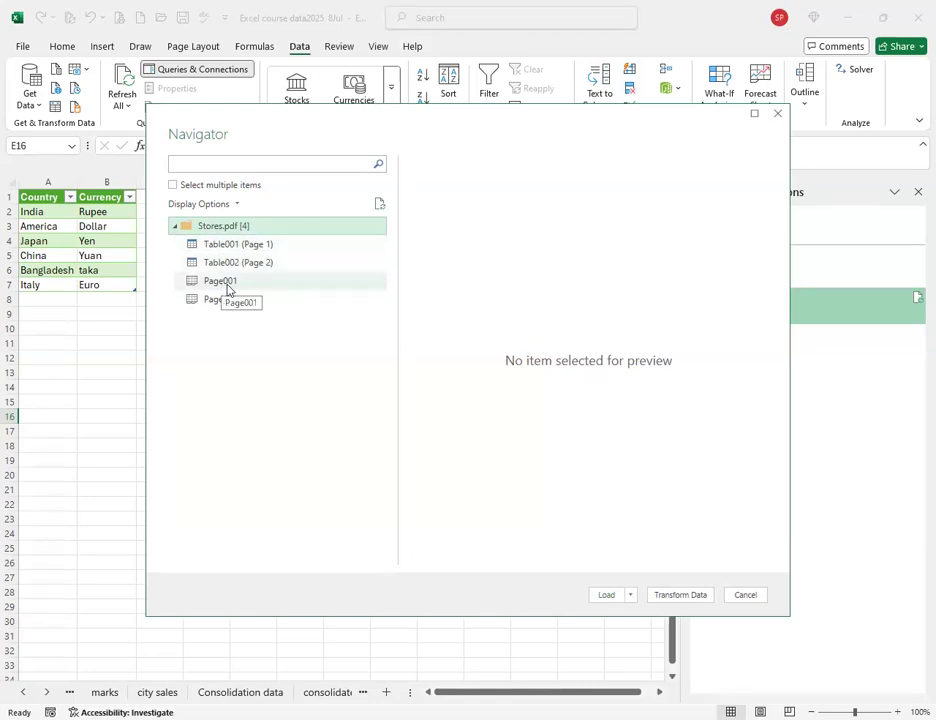
pyautogui.click(174, 186)
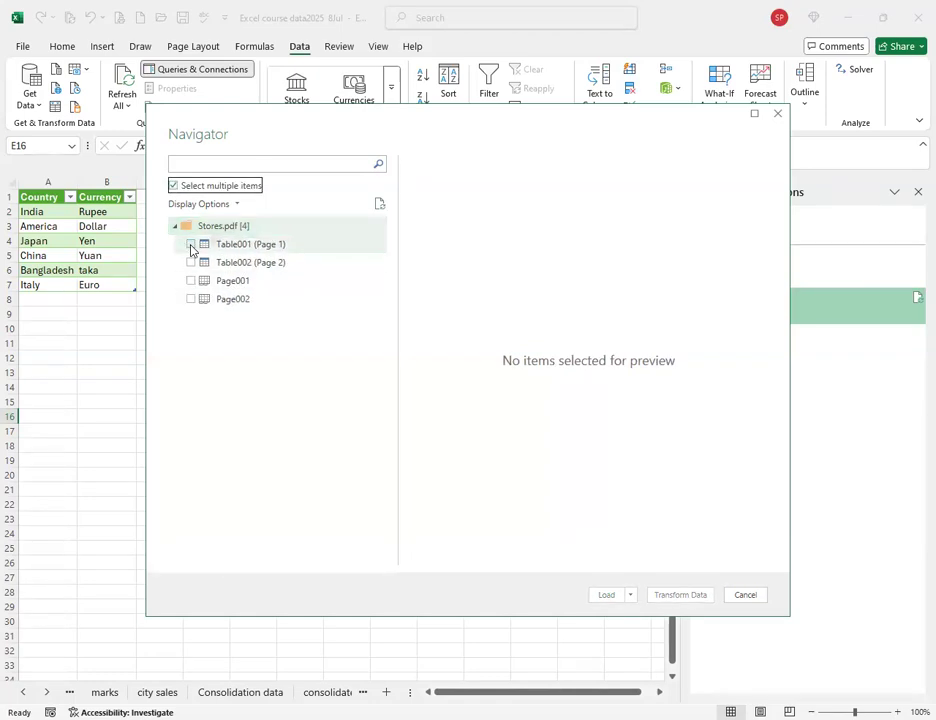
pyautogui.click(190, 244)
pyautogui.click(192, 263)
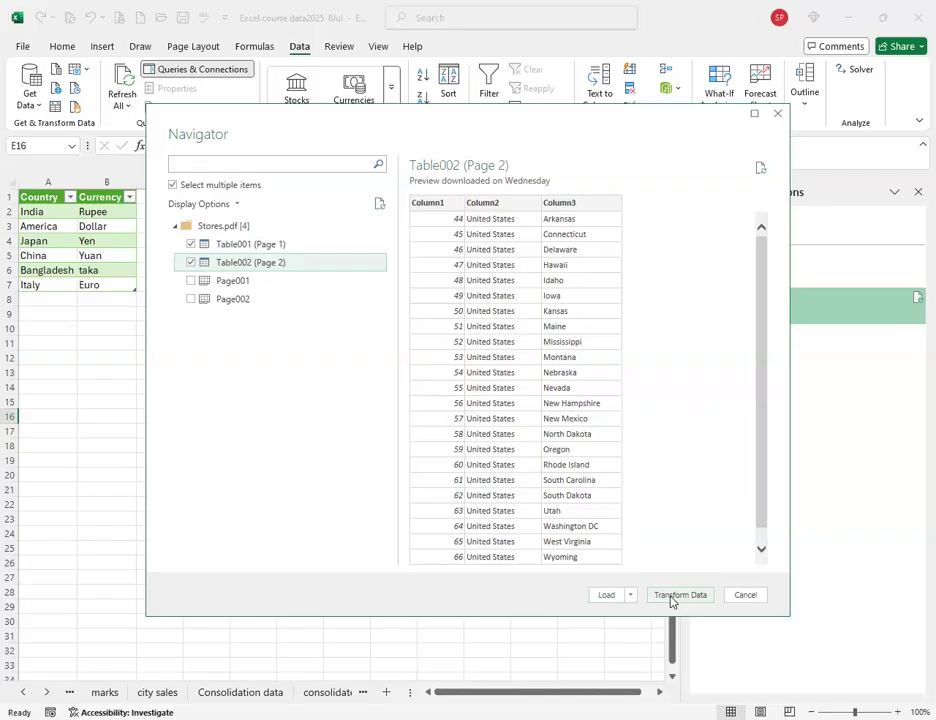
pyautogui.click(606, 595)
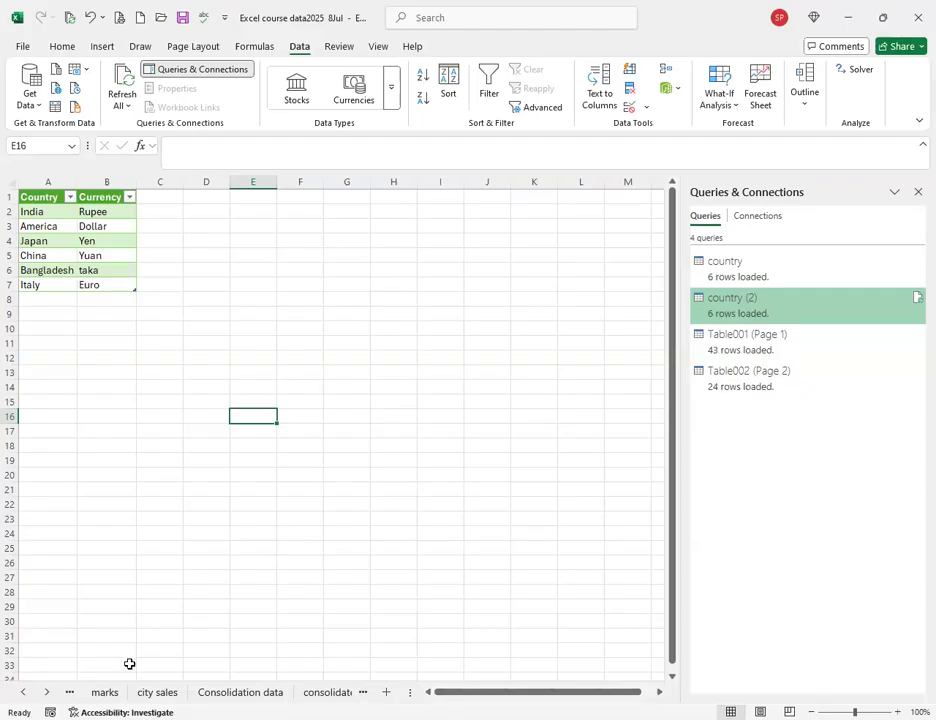
# Open the Table001 (Page 1) query in the editor, close it, and switch to the consolidated data sheet.
pyautogui.click(735, 340)
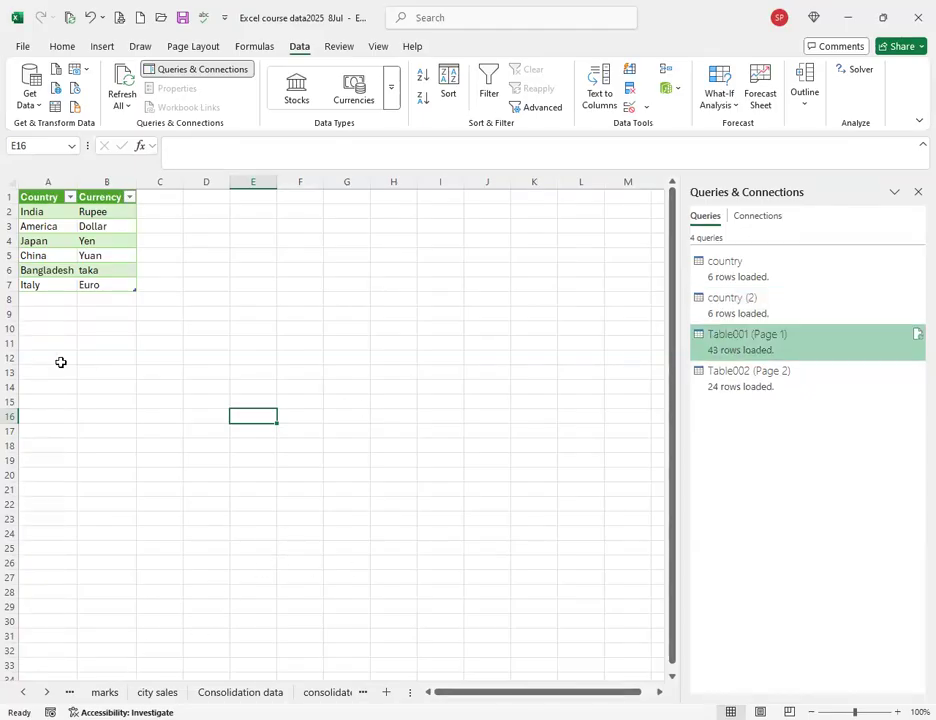
pyautogui.doubleClick(758, 350)
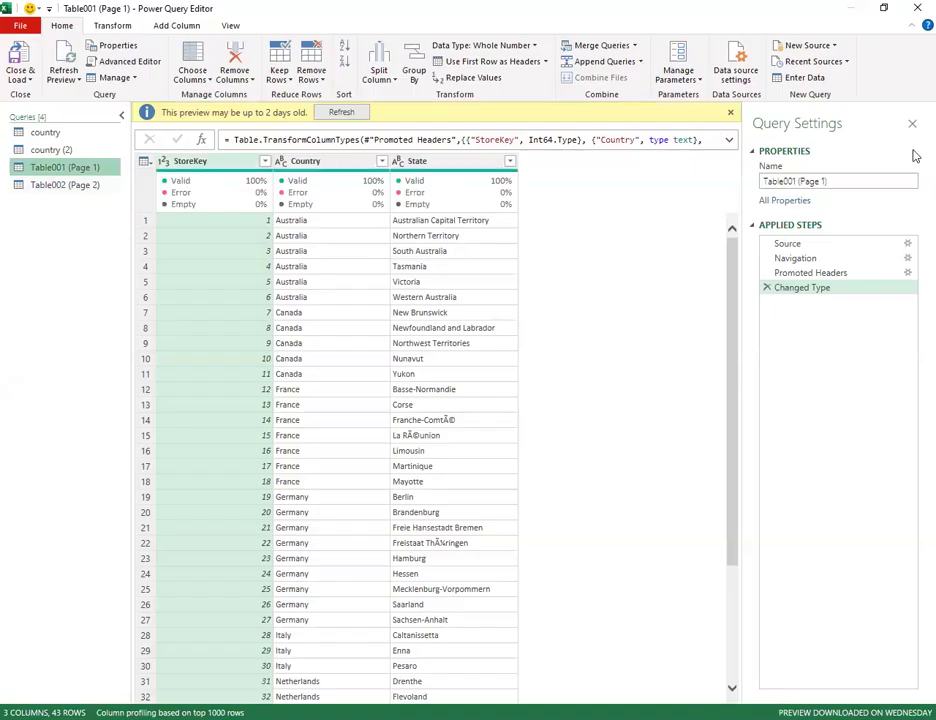
pyautogui.click(22, 40)
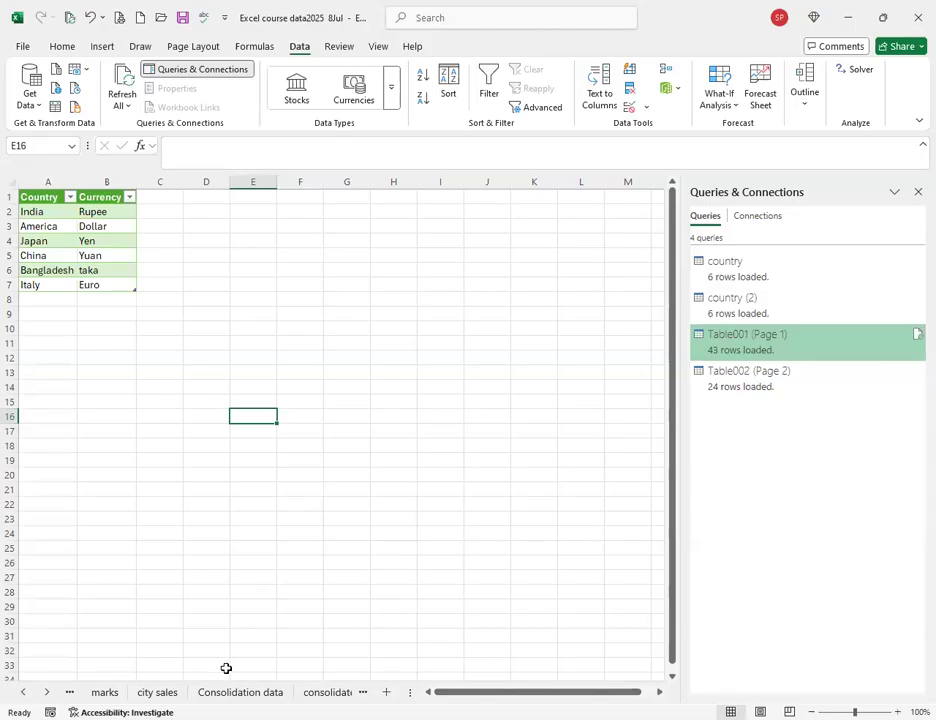
pyautogui.click(327, 692)
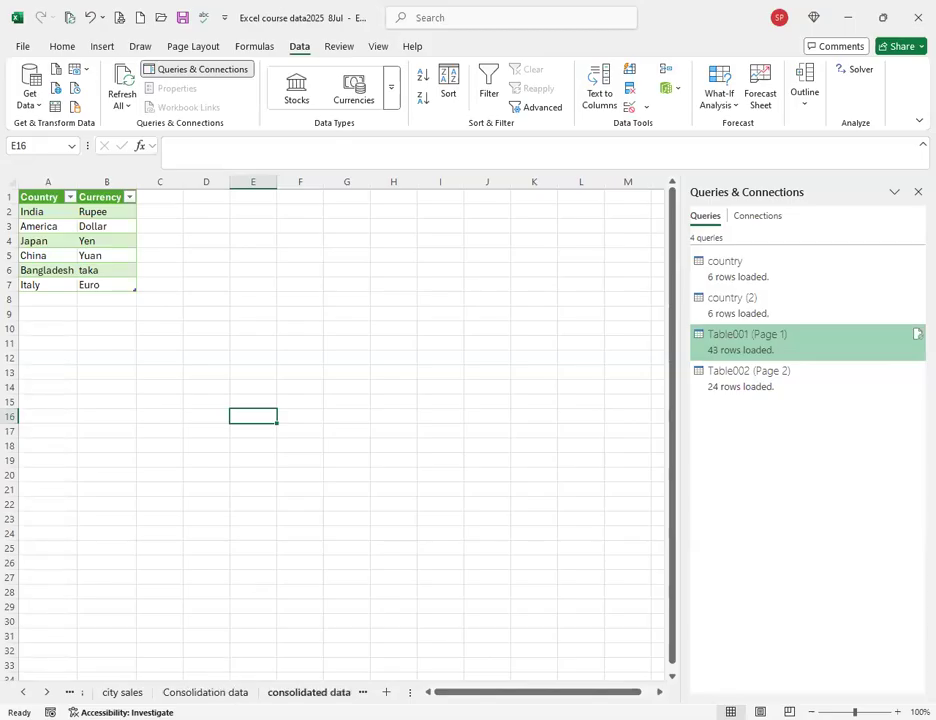
pyautogui.click(318, 692)
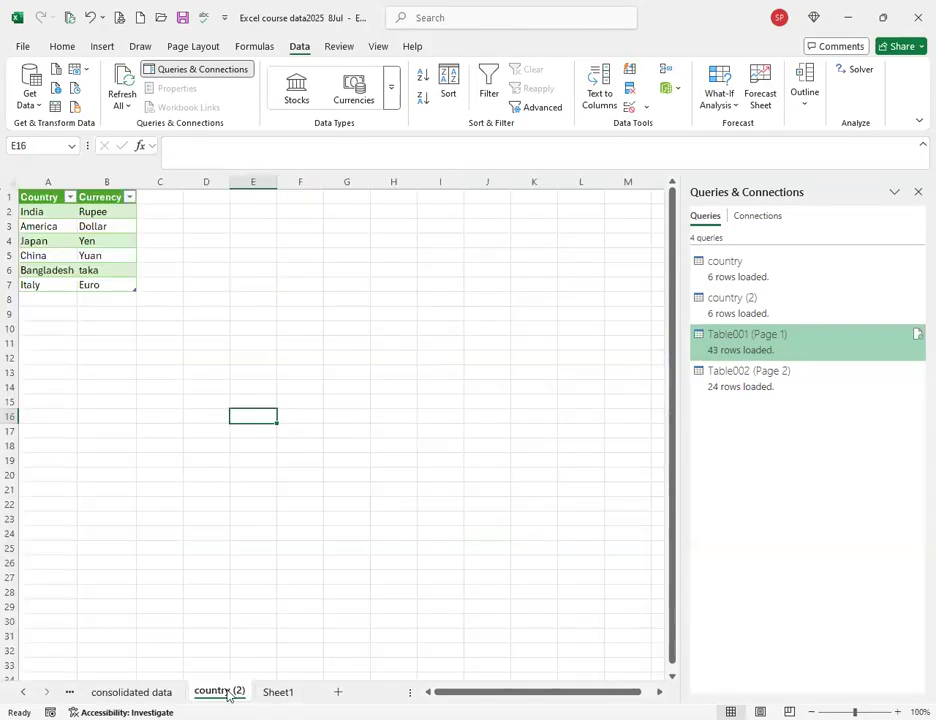
# Add a new blank Sheet3 after Sheet1, then cycle through the Food sales and Consolidation sheets.
pyautogui.click(278, 692)
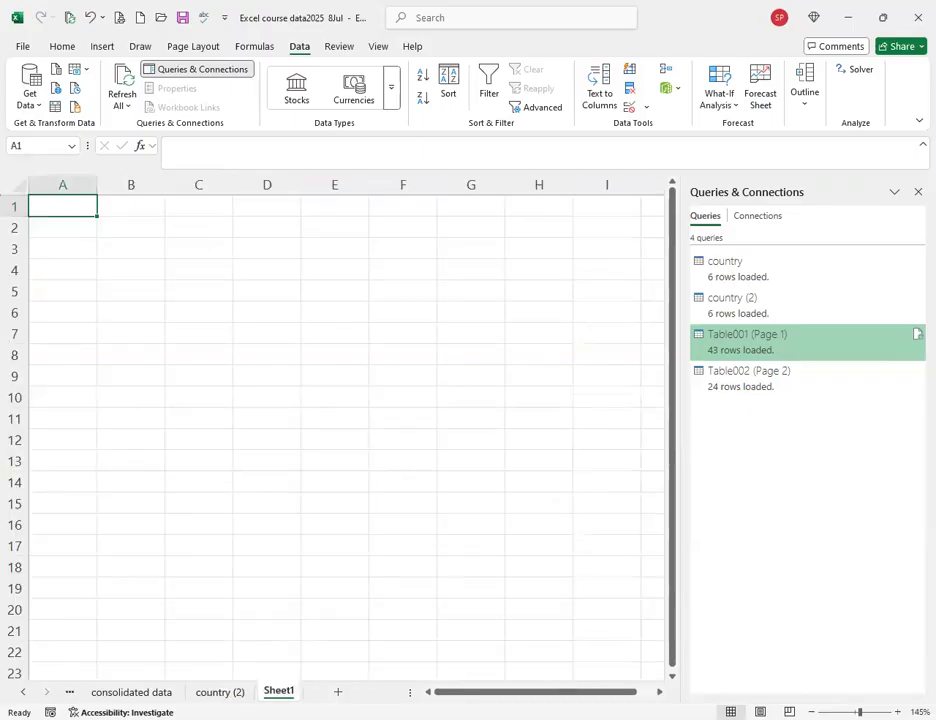
pyautogui.click(338, 692)
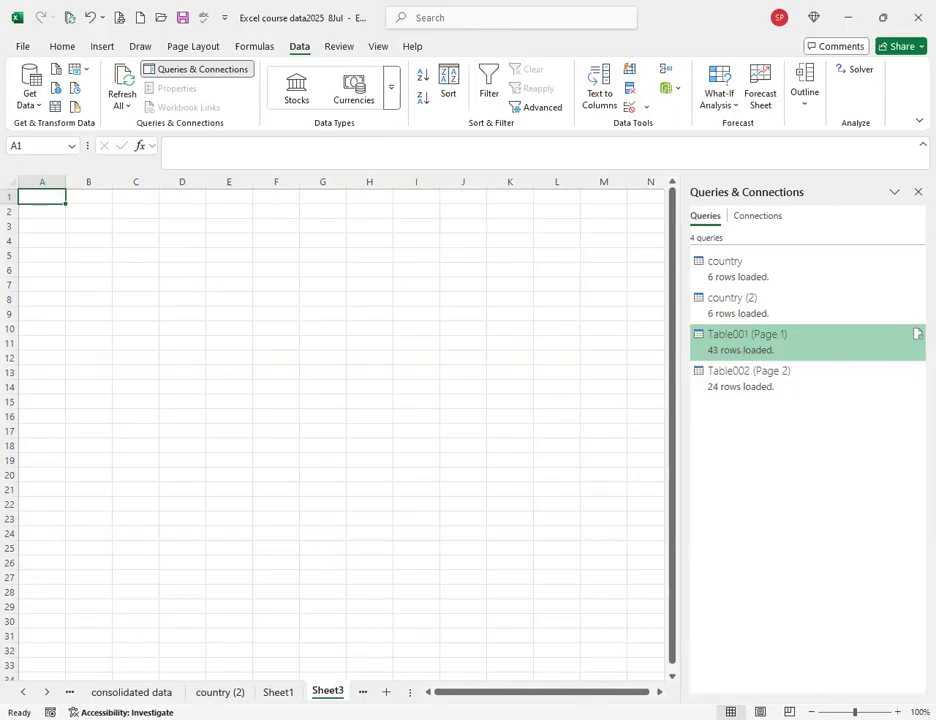
pyautogui.hotkey('ctrl', 'pageup')
pyautogui.hotkey('ctrl', 'pageup')
pyautogui.hotkey('ctrl', 'pageup')
pyautogui.hotkey('ctrl', 'pageup')
pyautogui.hotkey('ctrl', 'pageup')
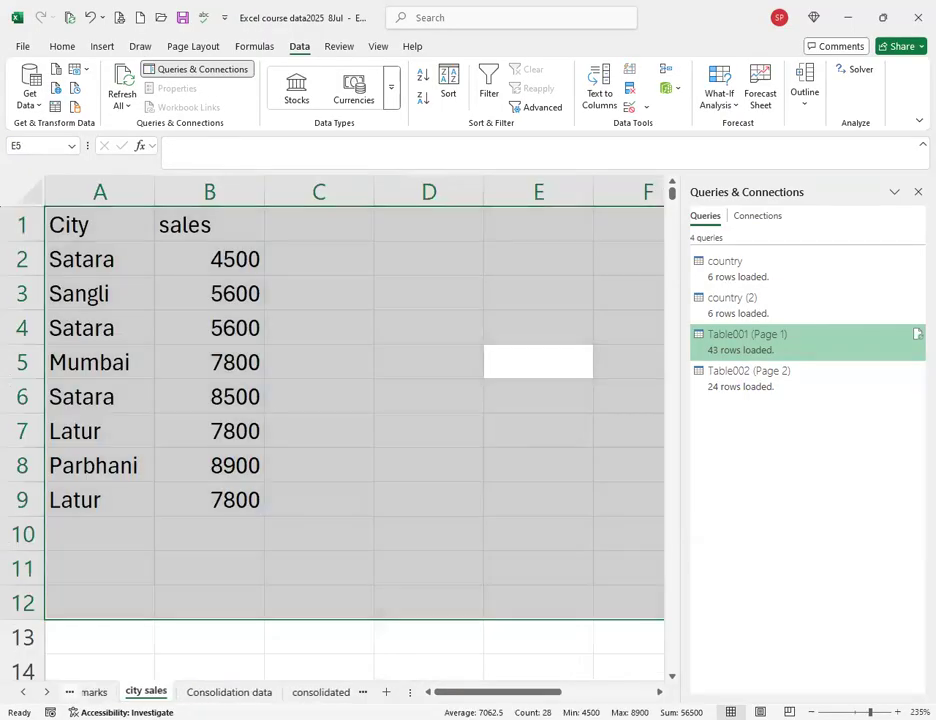
pyautogui.hotkey('ctrl', 'pageup')
pyautogui.hotkey('ctrl', 'pageup')
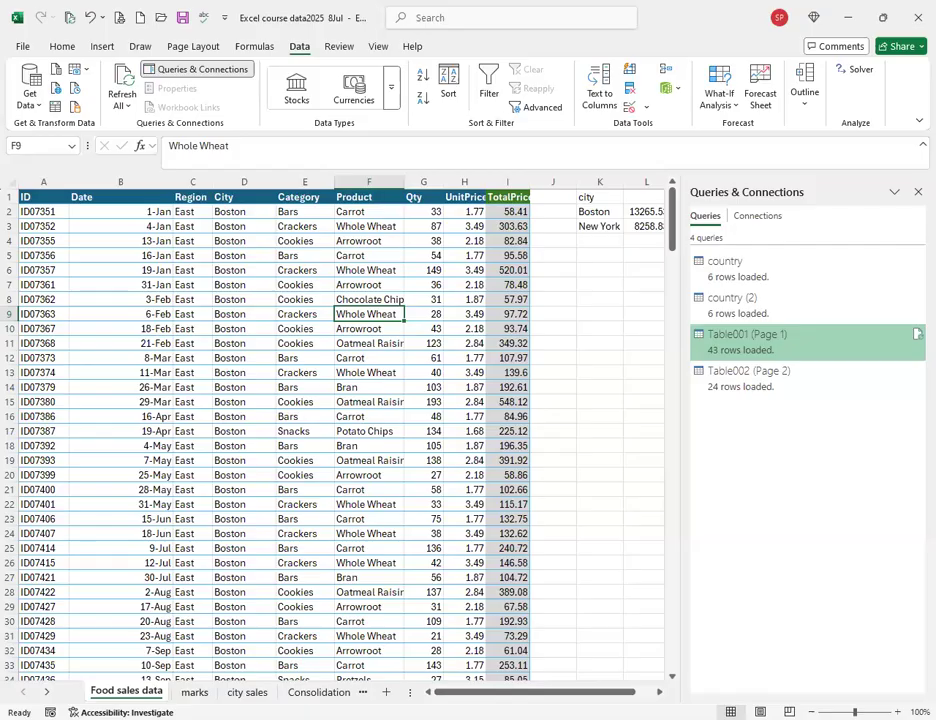
pyautogui.hotkey('ctrl', 'pagedown')
pyautogui.hotkey('ctrl', 'pagedown')
pyautogui.hotkey('ctrl', 'pagedown')
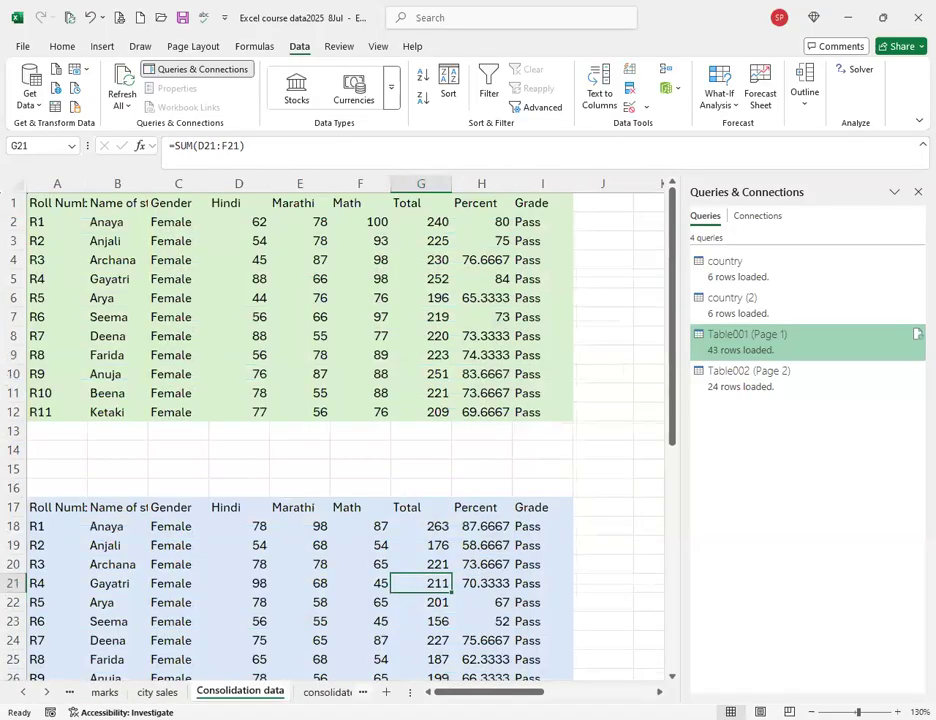
pyautogui.hotkey('ctrl', 'pagedown')
# Scroll the sheet tabs and cycle back to the empty Sheet1.
pyautogui.moveTo(410, 692); pyautogui.dragTo(580, 692)
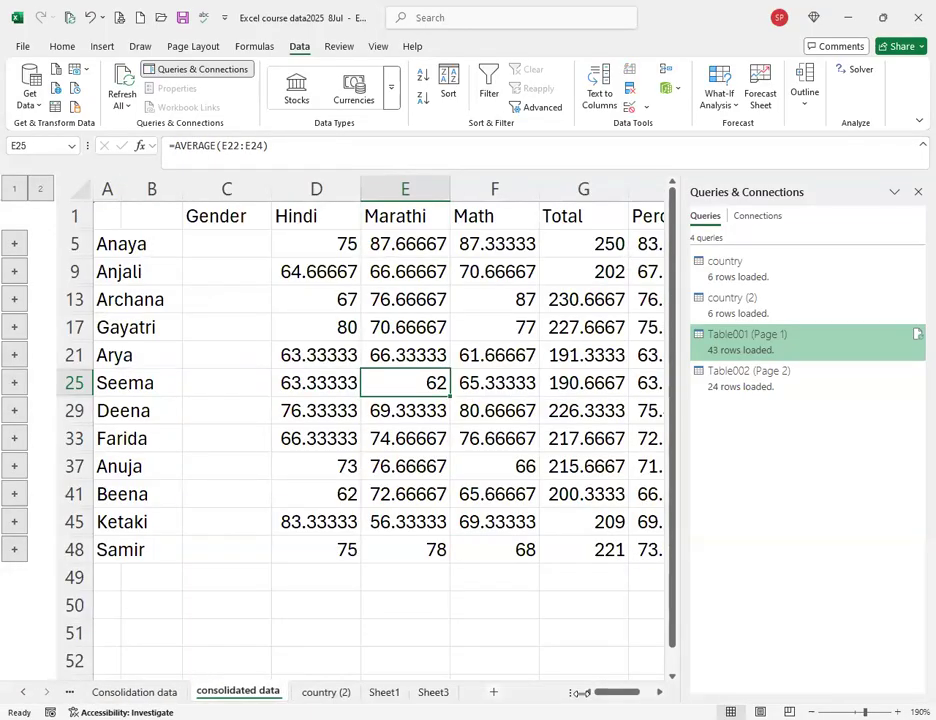
pyautogui.click(384, 692)
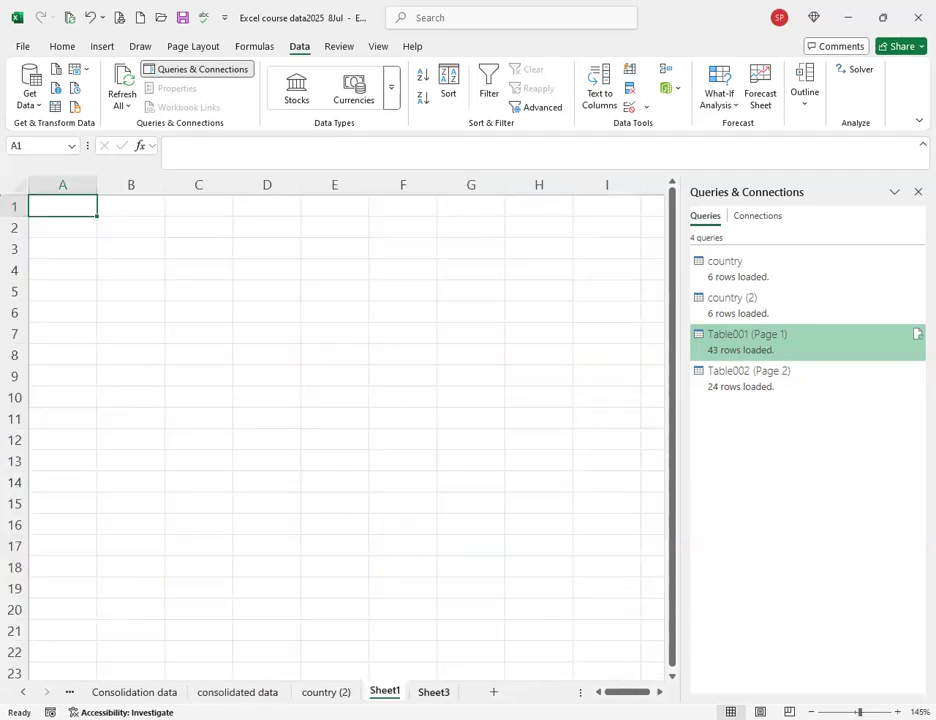
pyautogui.hotkey('ctrl', 'pagedown')
pyautogui.hotkey('ctrl', 'pageup')
pyautogui.hotkey('ctrl', 'pageup')
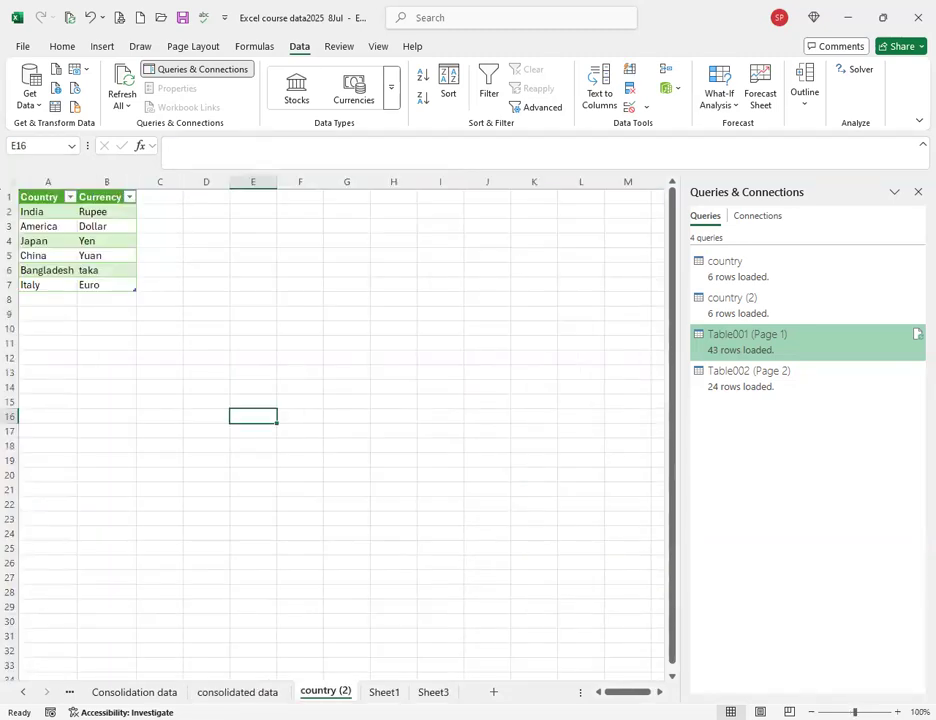
pyautogui.hotkey('ctrl', 'pagedown')
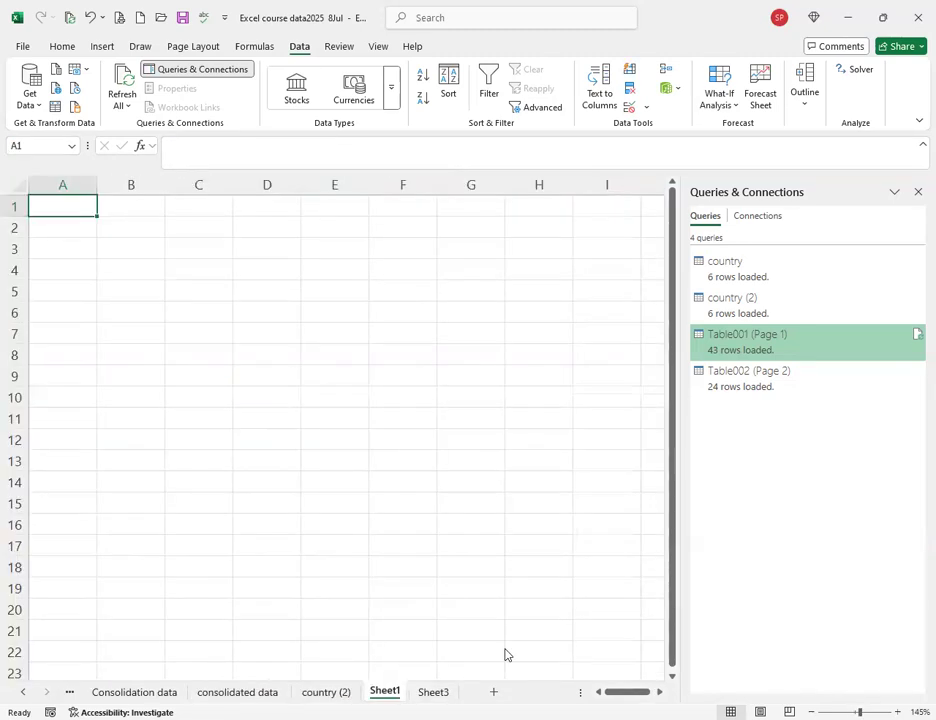
# Use Load To… to place the Table001 (Page 1) query on Sheet1 as a StoreKey/Country/State table.
pyautogui.rightClick(729, 350)
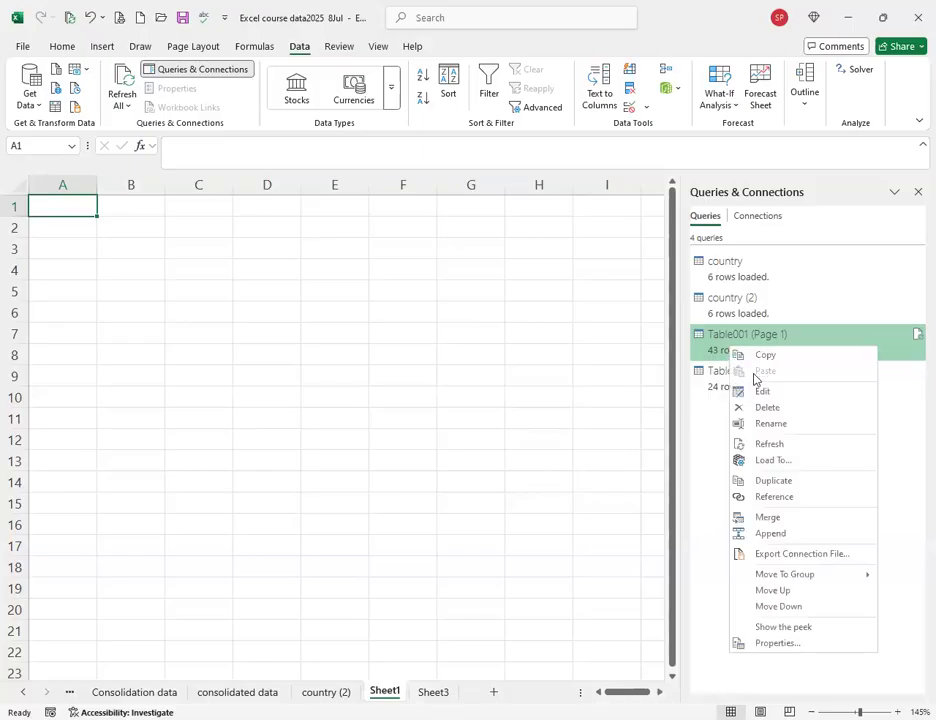
pyautogui.click(772, 460)
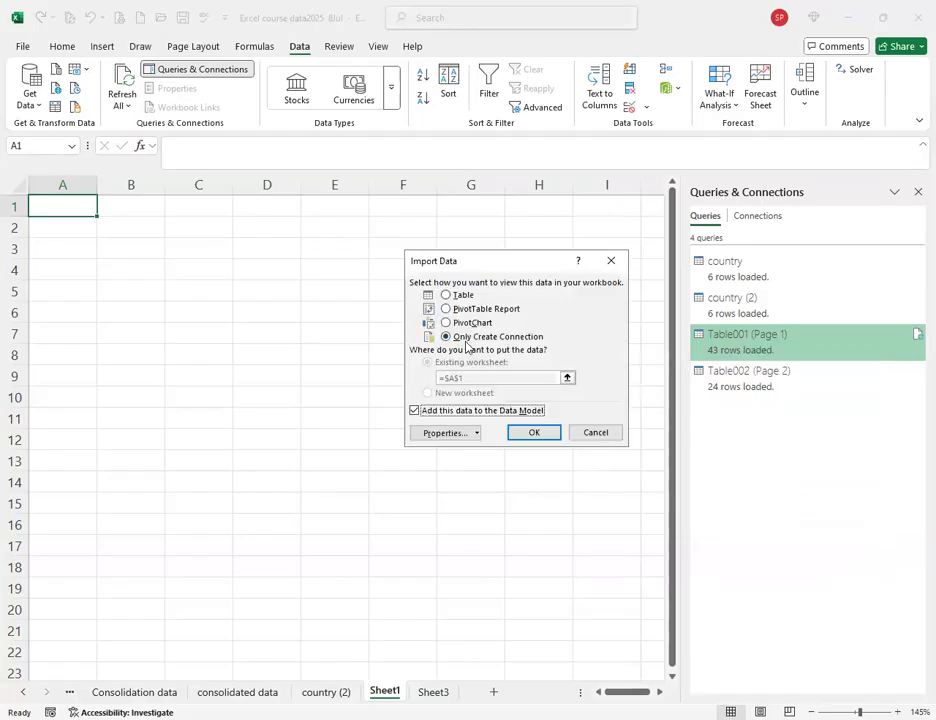
pyautogui.click(446, 296)
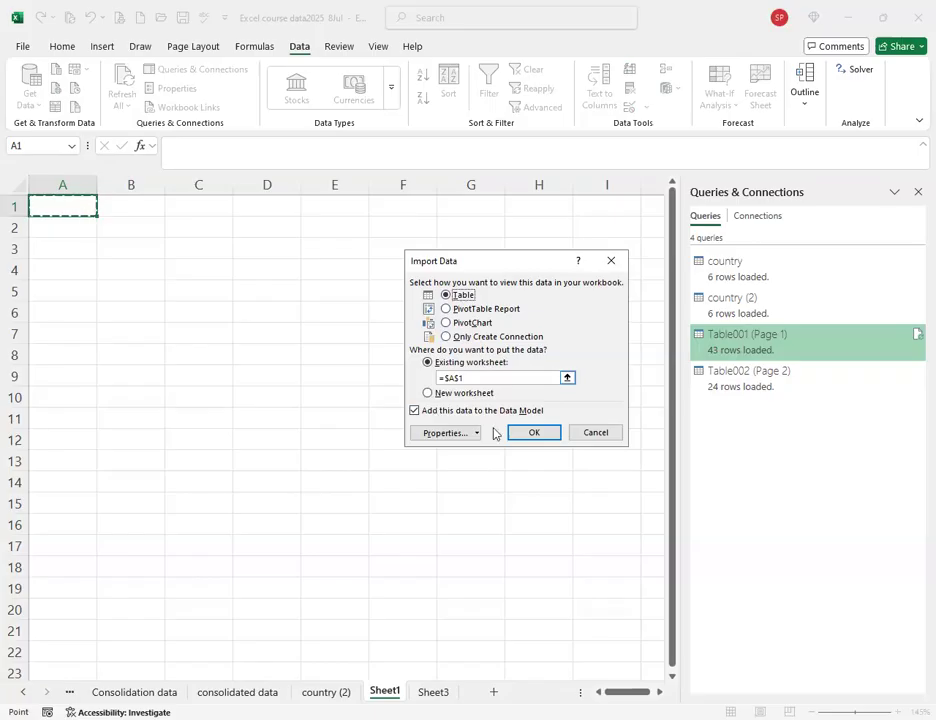
pyautogui.click(531, 435)
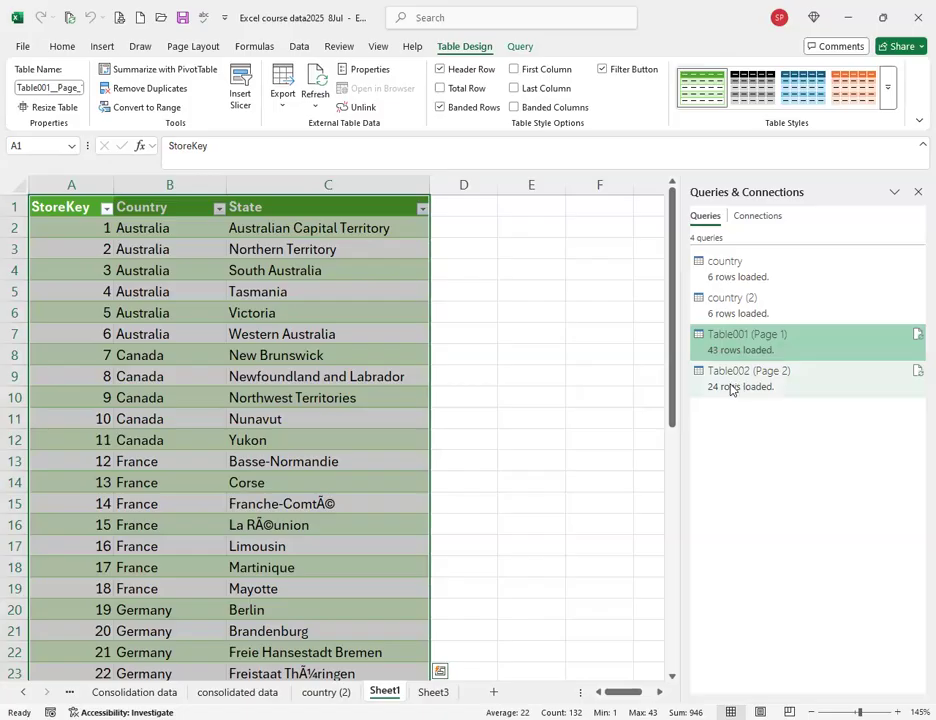
pyautogui.moveTo(730, 391)
pyautogui.click(240, 332)
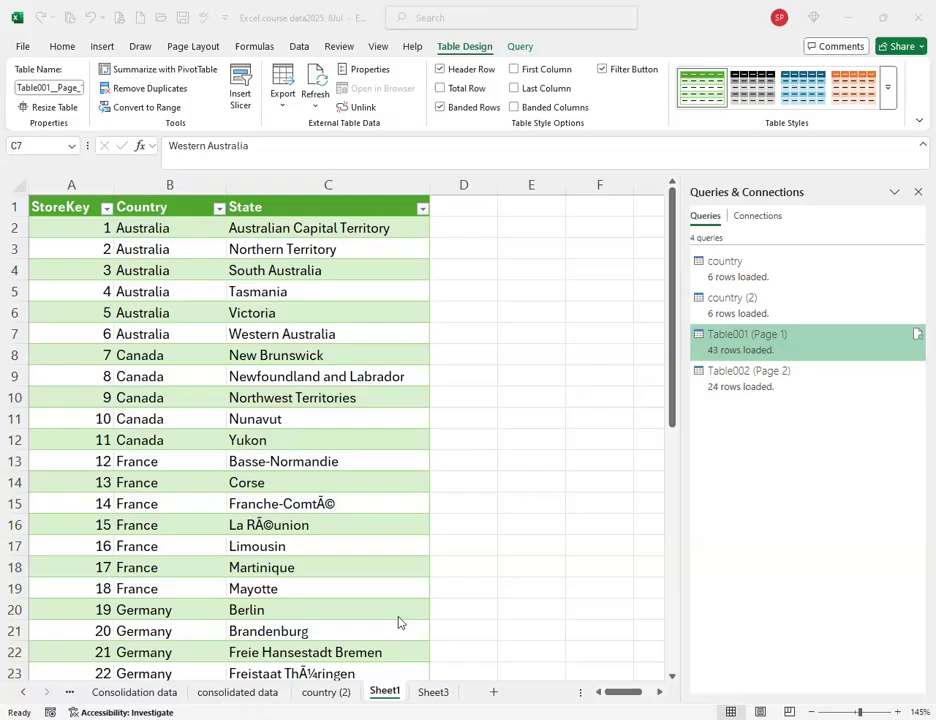
pyautogui.click(234, 271)
pyautogui.click(233, 272)
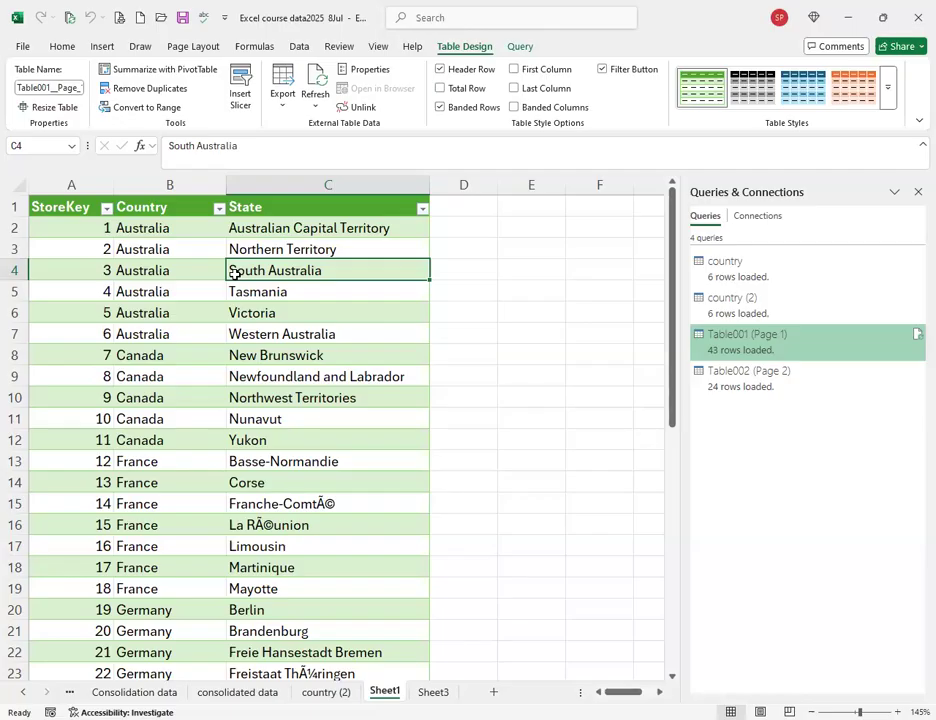
pyautogui.click(220, 208)
pyautogui.click(73, 401)
pyautogui.click(74, 415)
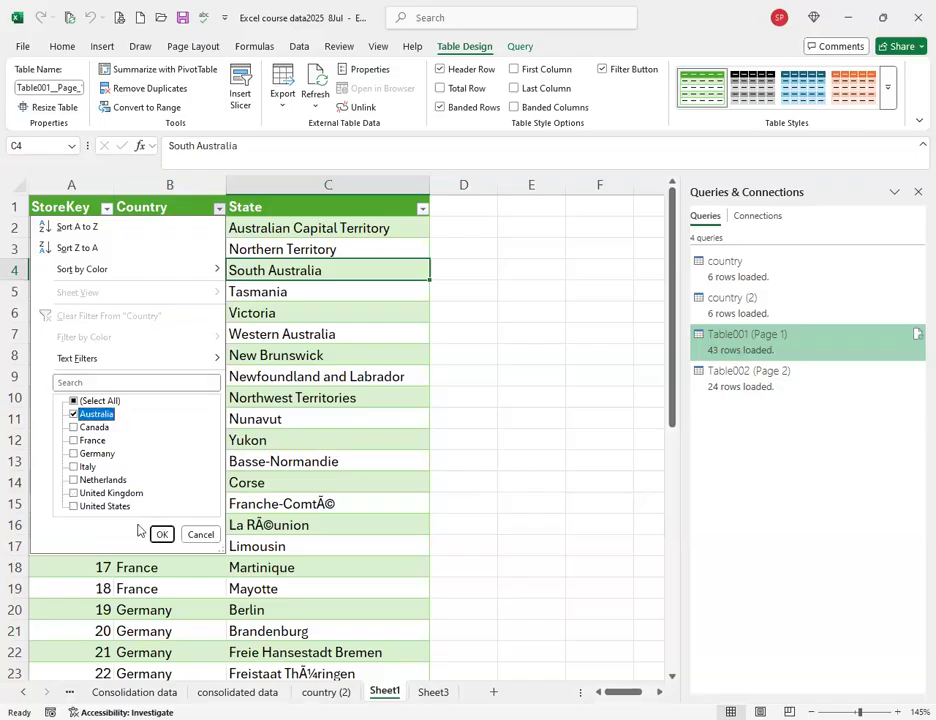
pyautogui.click(162, 534)
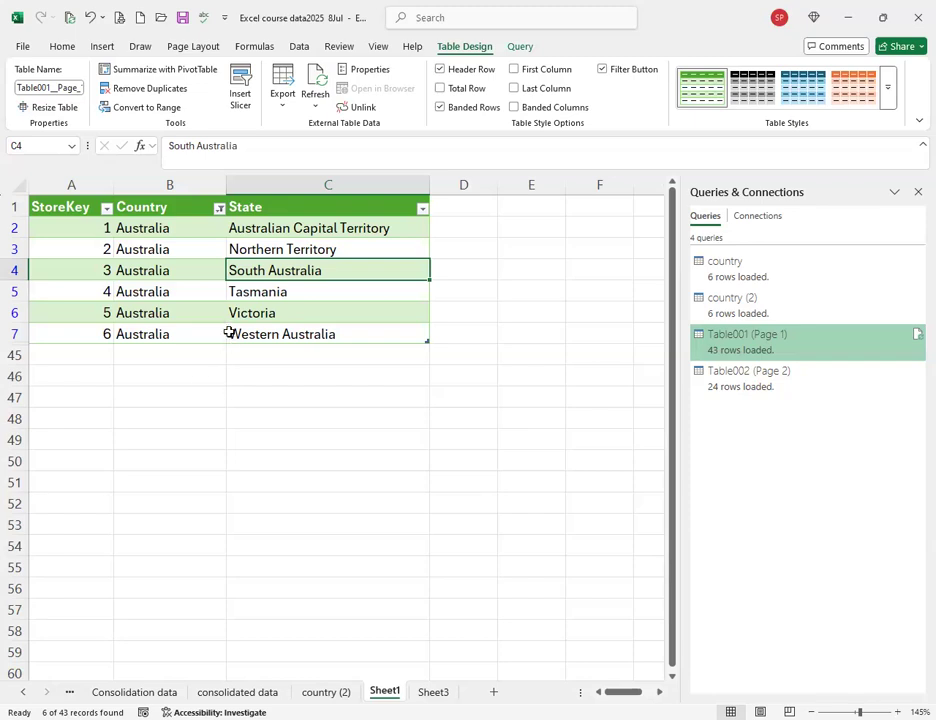
pyautogui.click(217, 208)
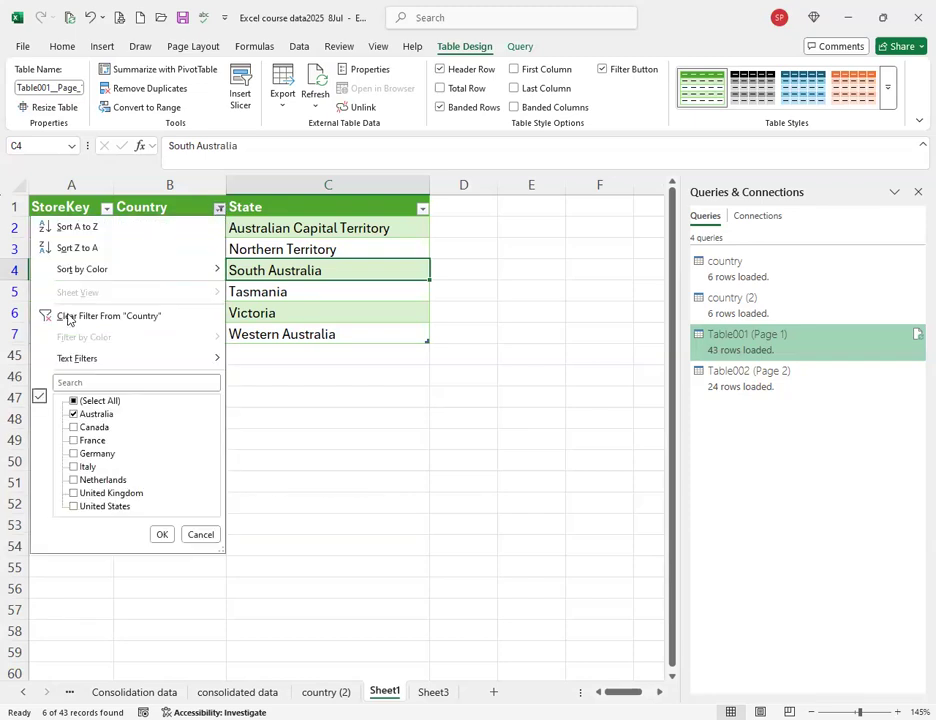
pyautogui.click(69, 315)
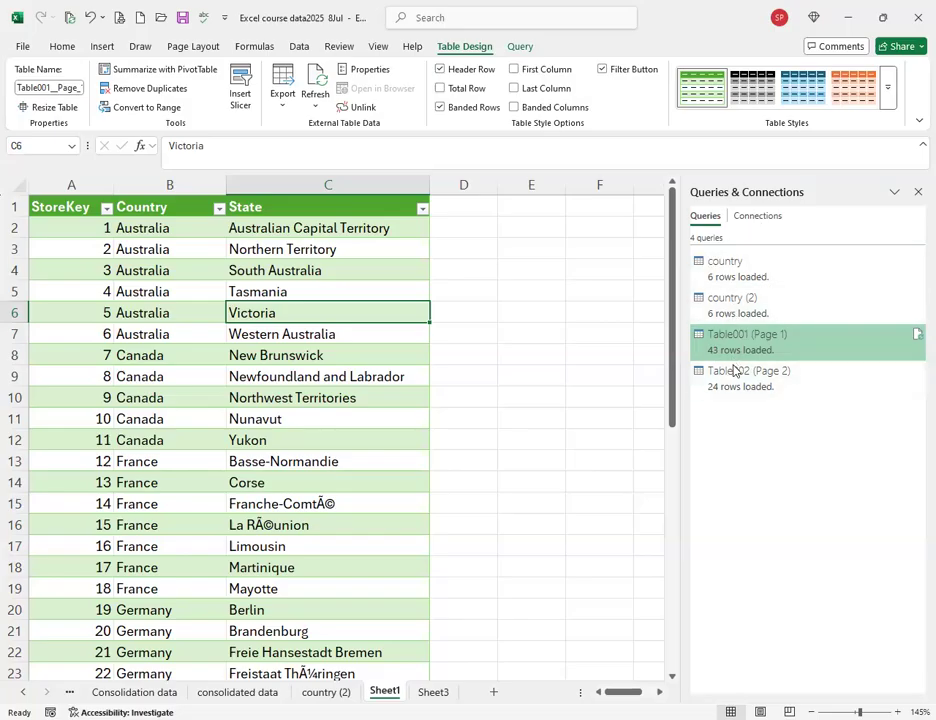
# Jump to the country (2) query's sheet and select the Dollar cell B3, then China in A5.
pyautogui.click(718, 273)
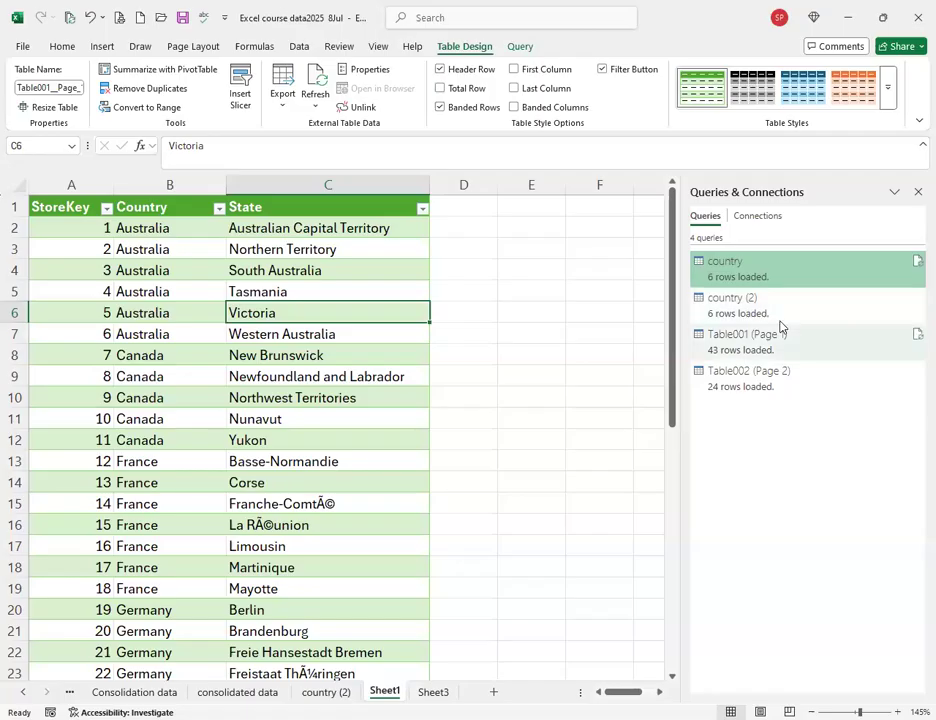
pyautogui.click(735, 305)
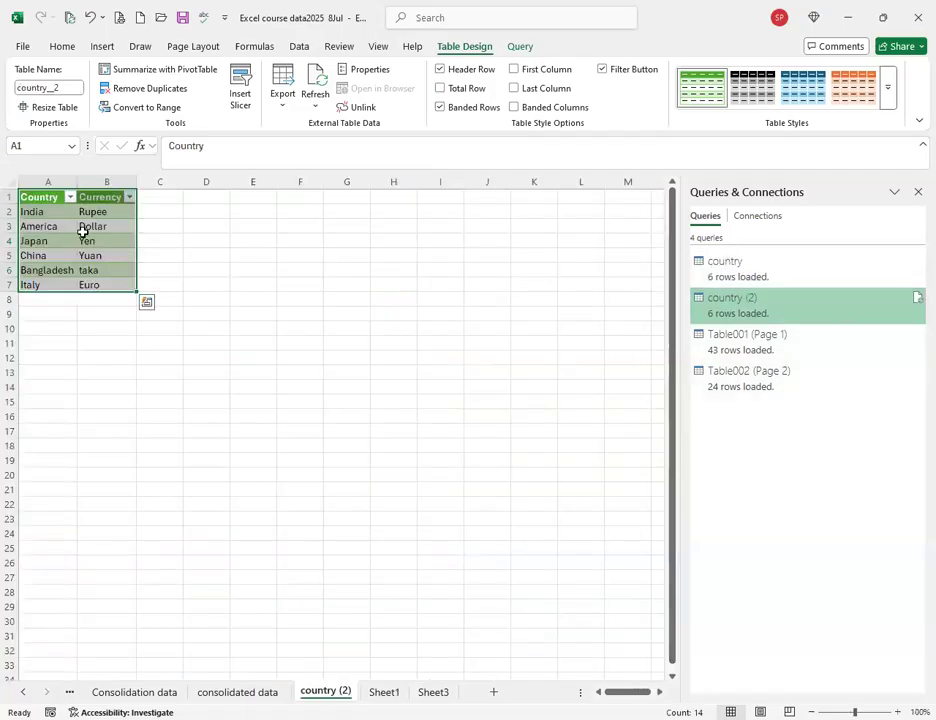
pyautogui.click(87, 229)
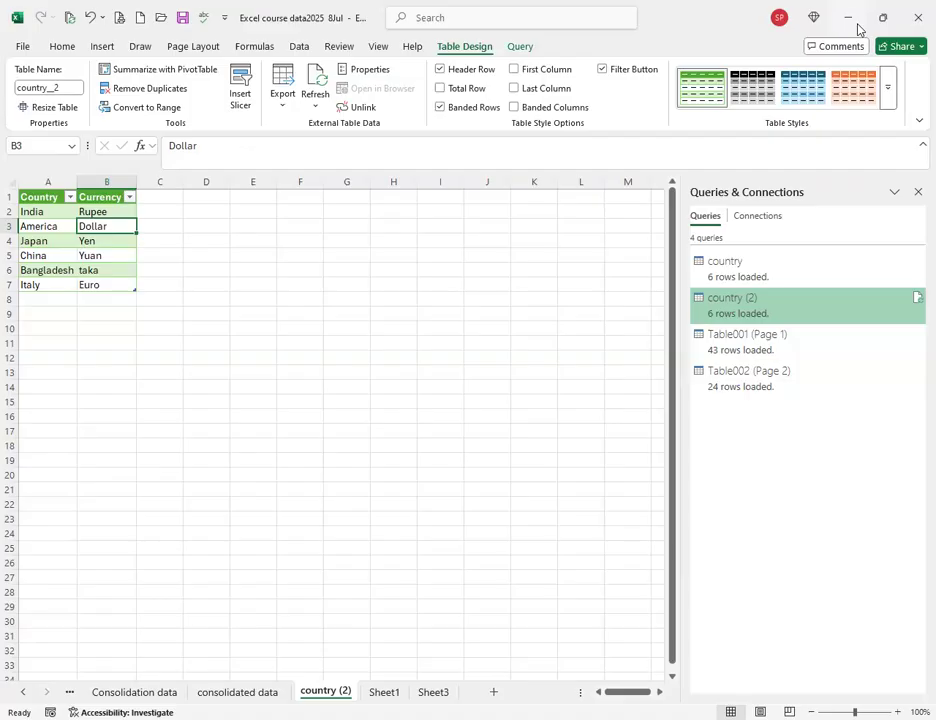
pyautogui.click(52, 256)
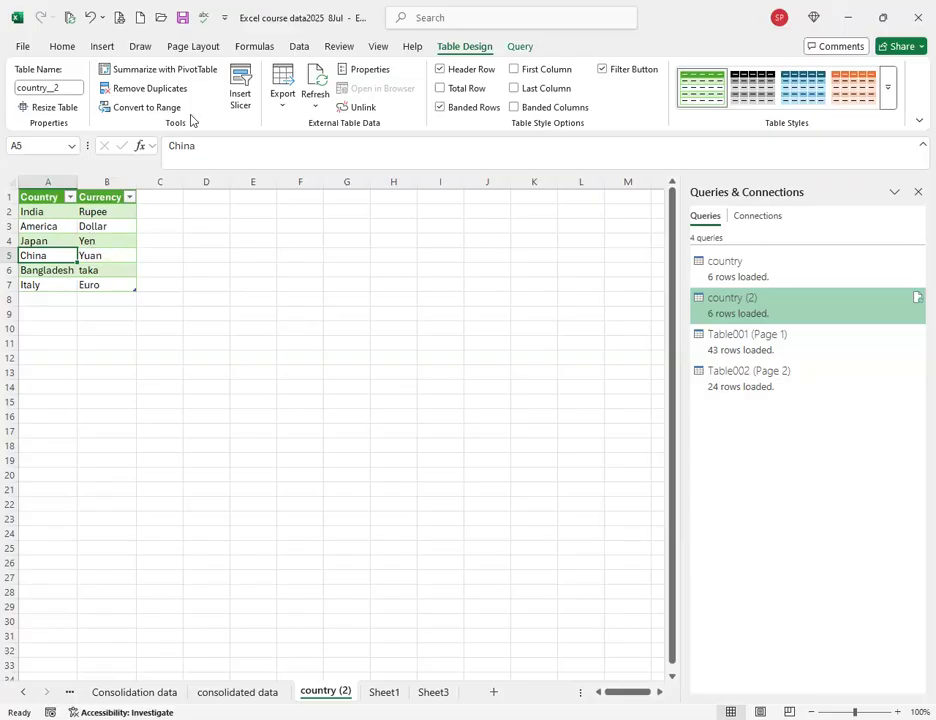
# Refresh all queries so country_2 lists eight countries, adding Germany and France.
pyautogui.click(299, 47)
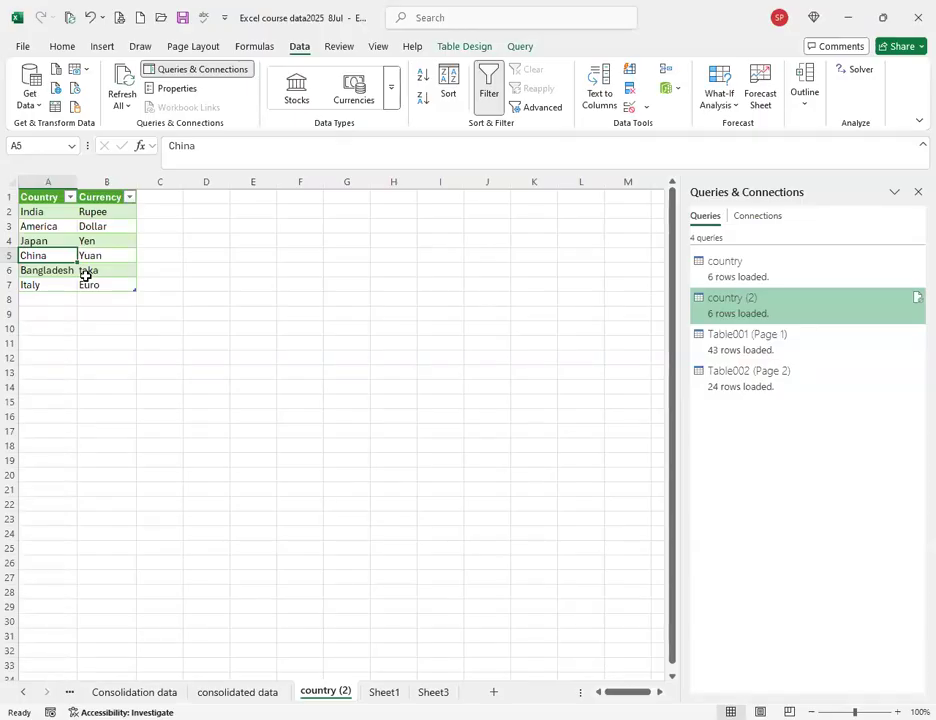
pyautogui.click(127, 83)
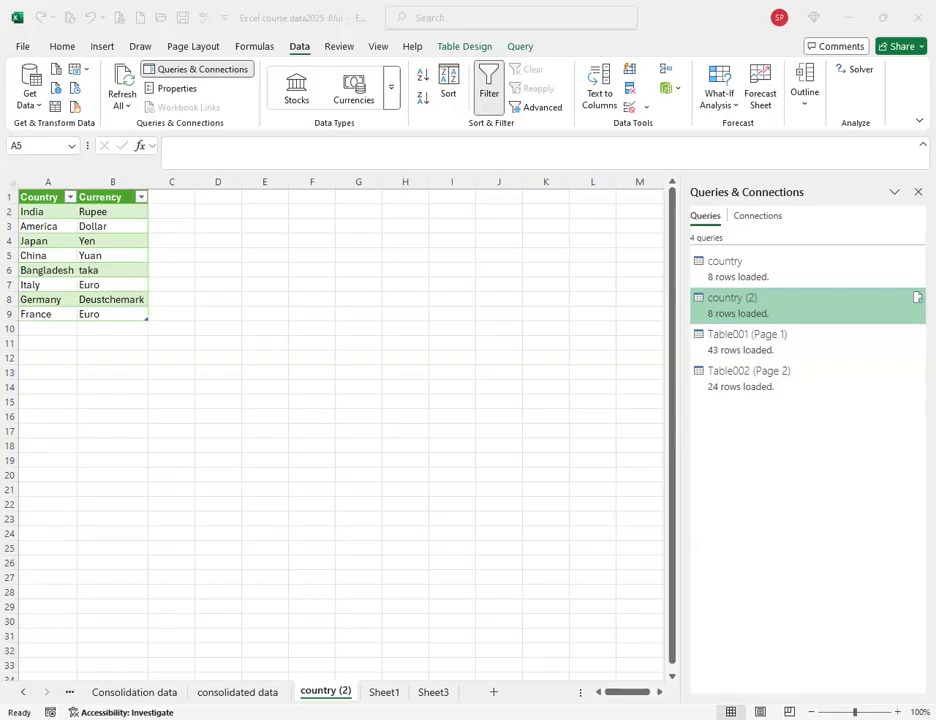
pyautogui.click(253, 274)
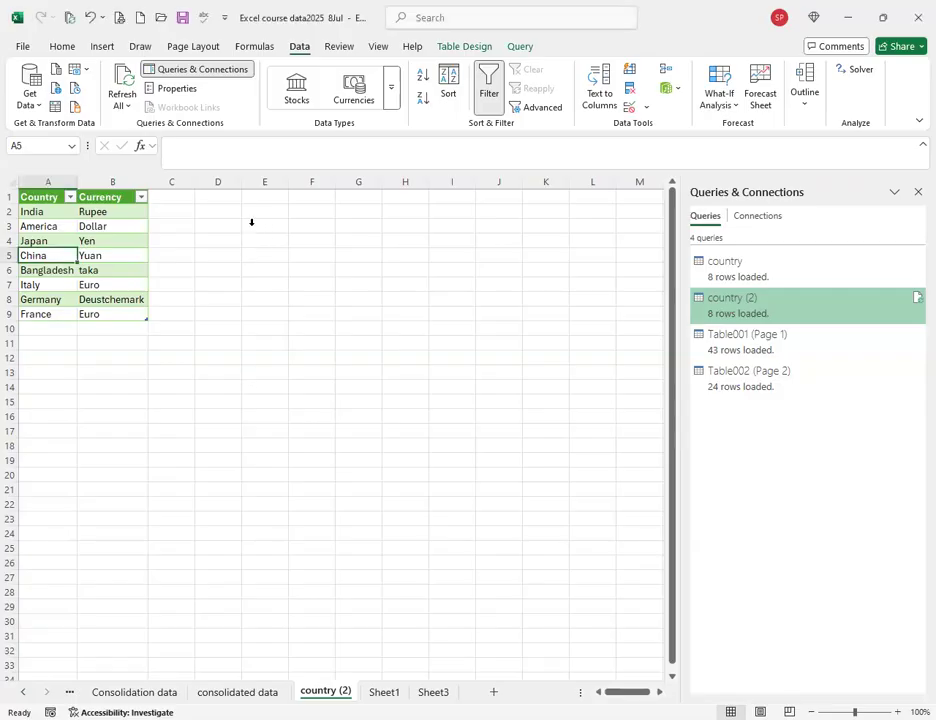
# Import the names text file from the user folder on drive G: and open it in Power Query.
pyautogui.click(36, 100)
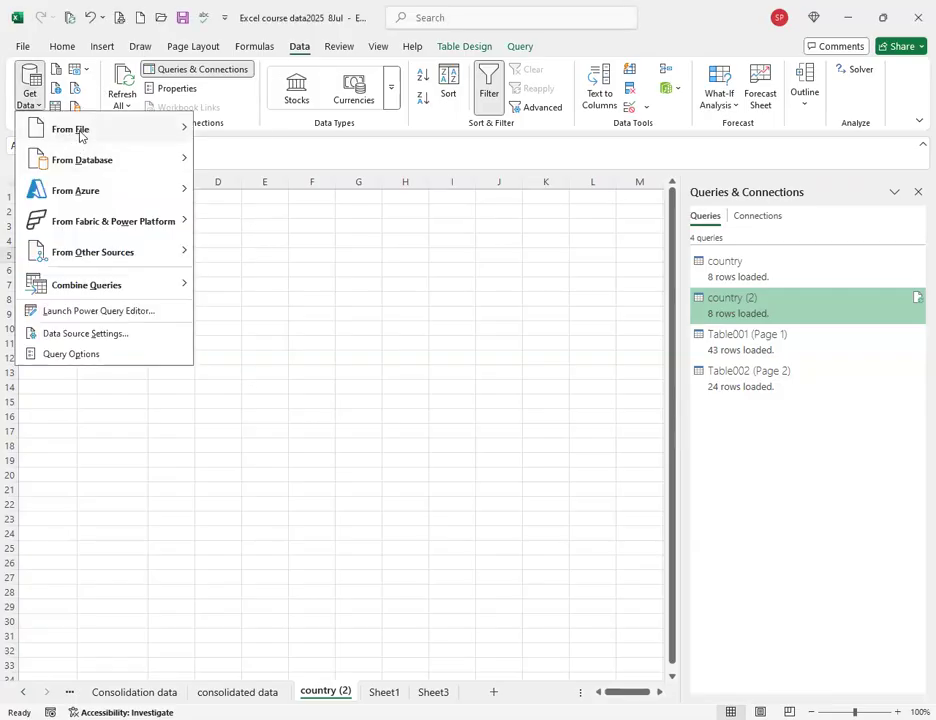
pyautogui.moveTo(80, 134)
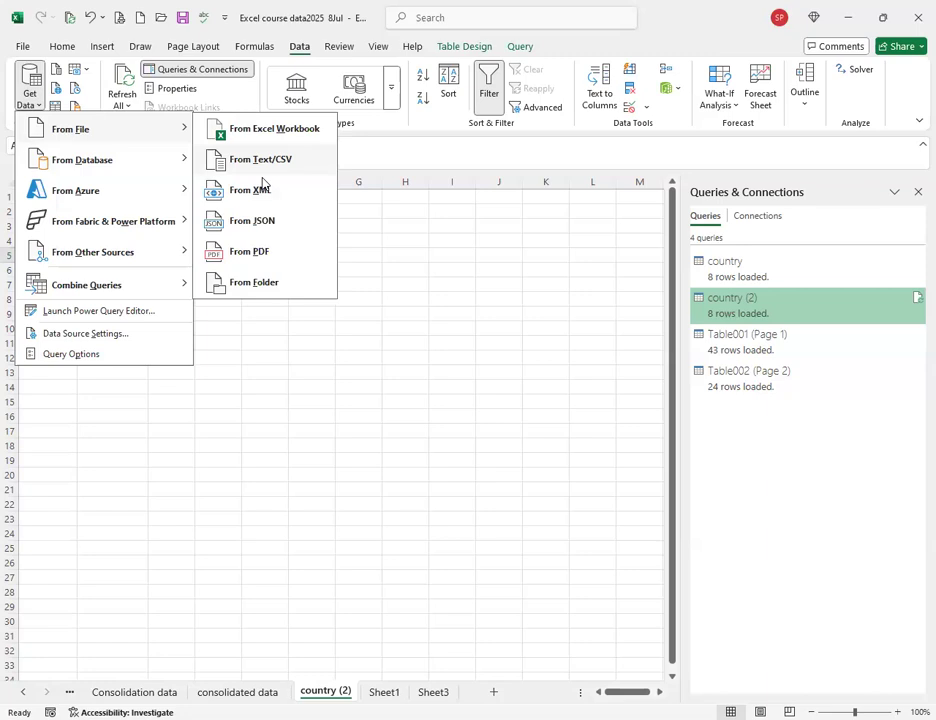
pyautogui.click(242, 160)
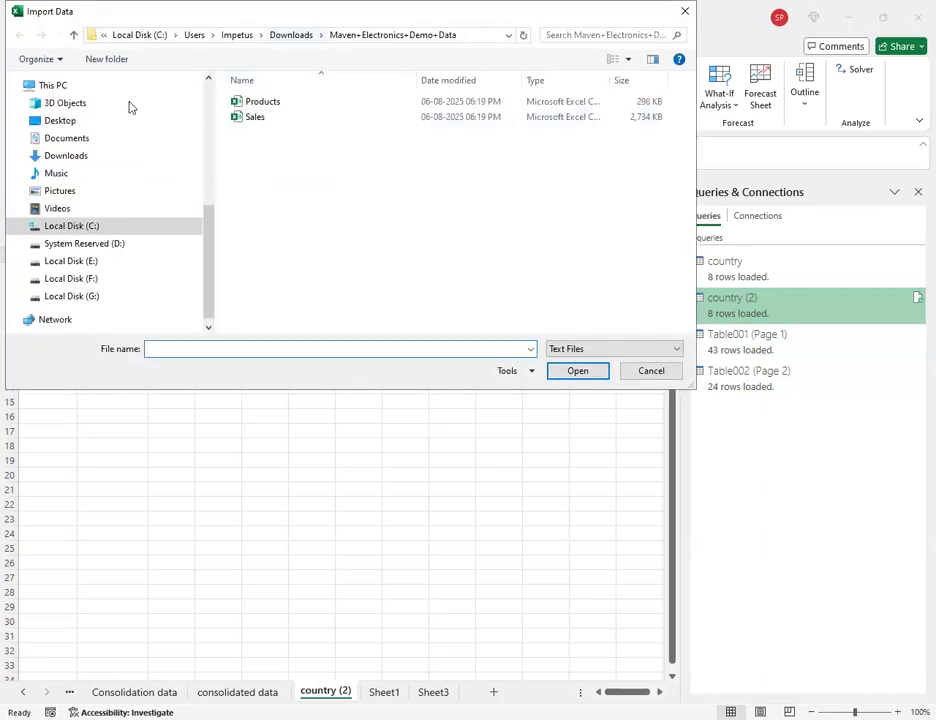
pyautogui.click(76, 295)
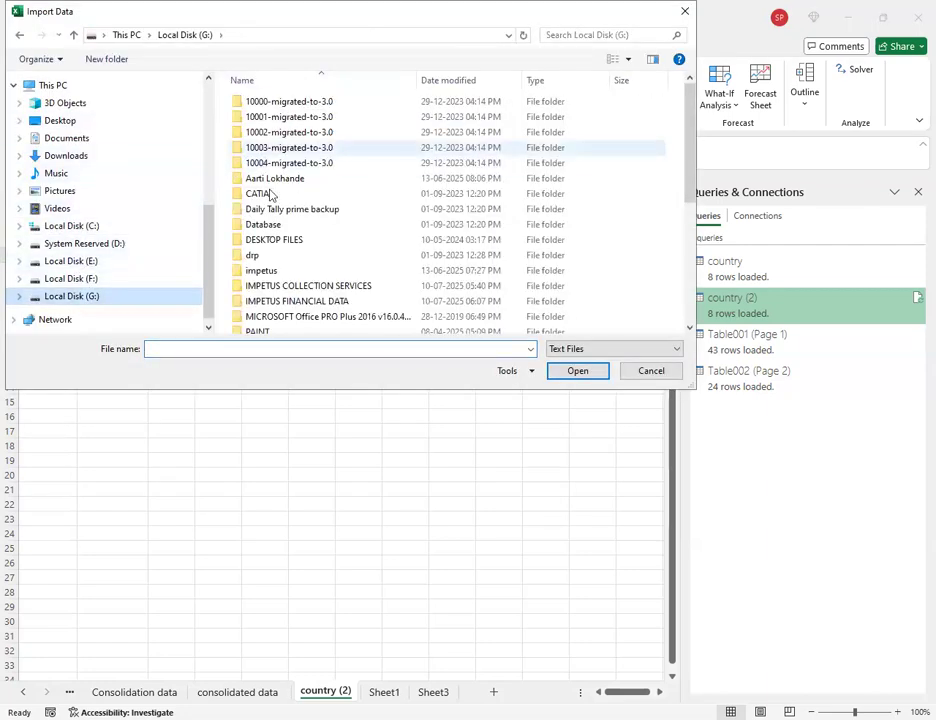
pyautogui.scroll(-2, 285, 310)
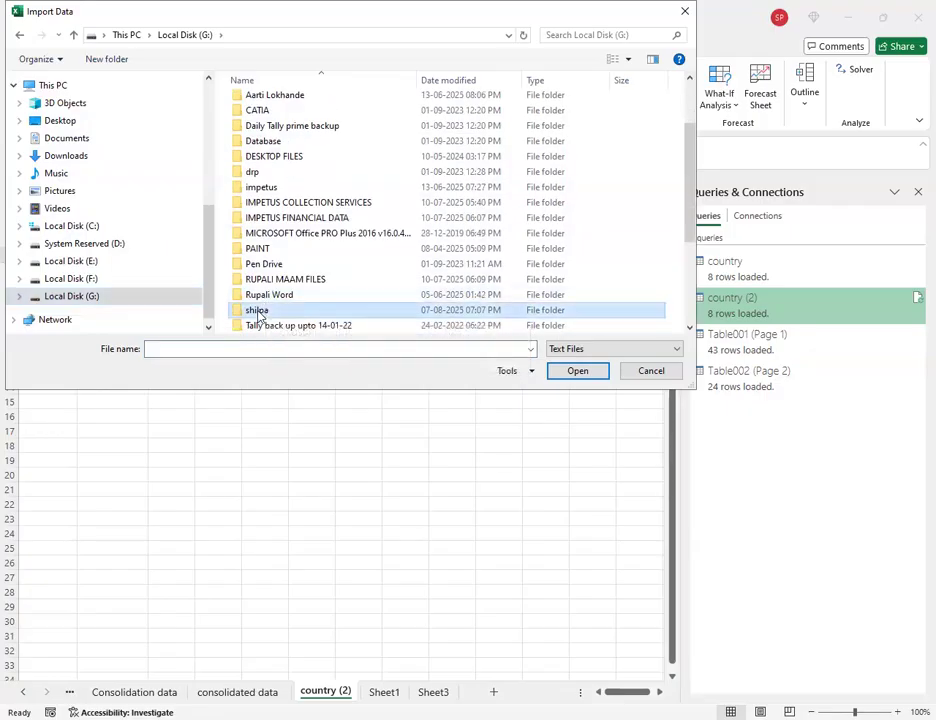
pyautogui.doubleClick(259, 315)
pyautogui.click(260, 179)
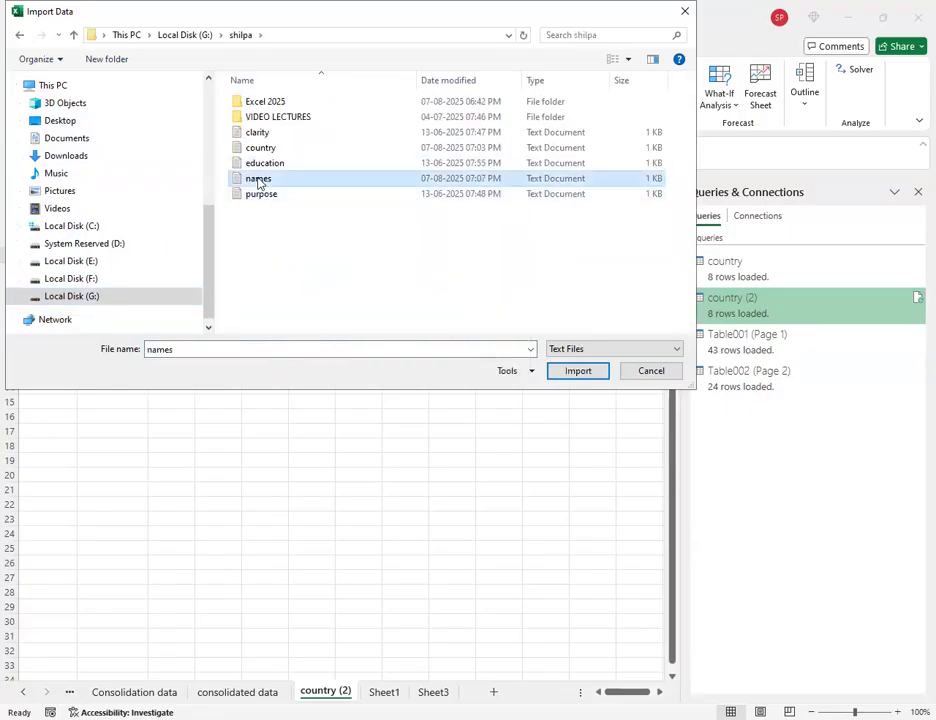
pyautogui.click(552, 373)
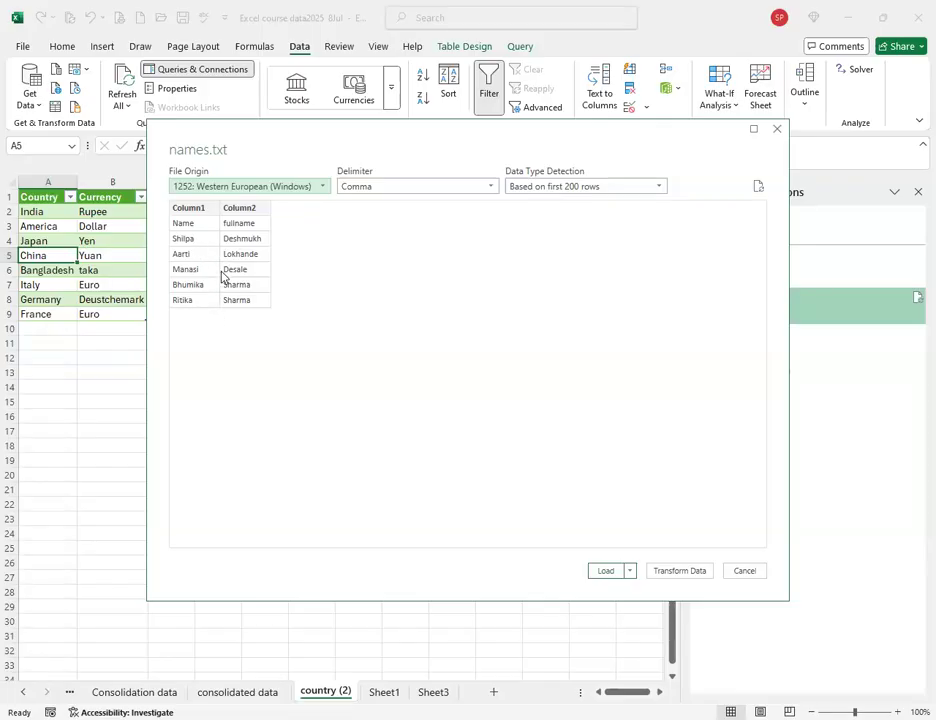
pyautogui.click(603, 574)
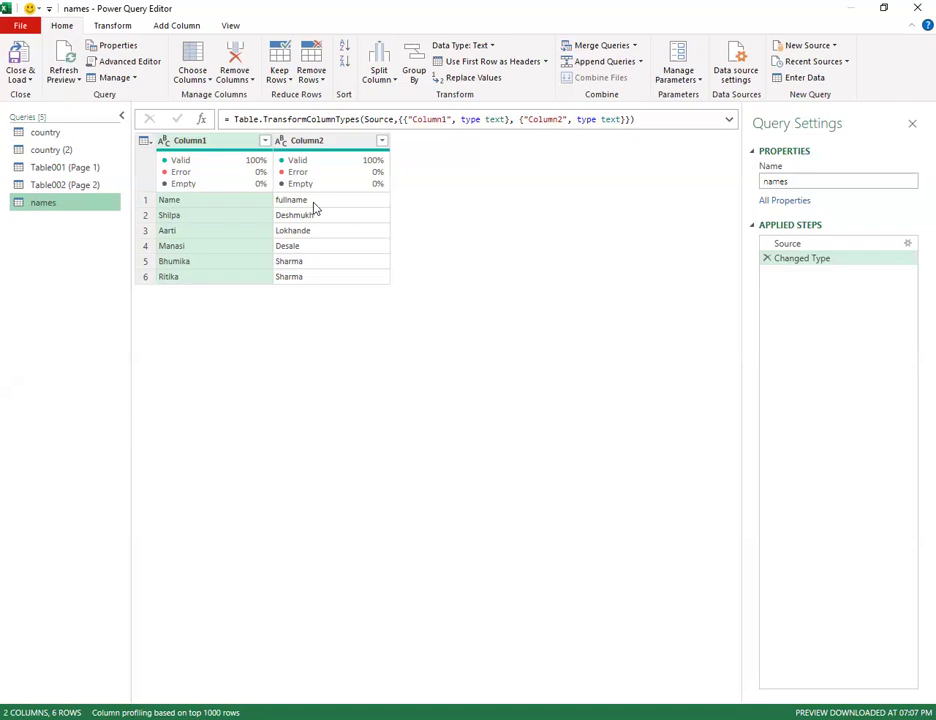
# Promote the first row to Name/fullname headers and Close & Load the names query.
pyautogui.click(466, 62)
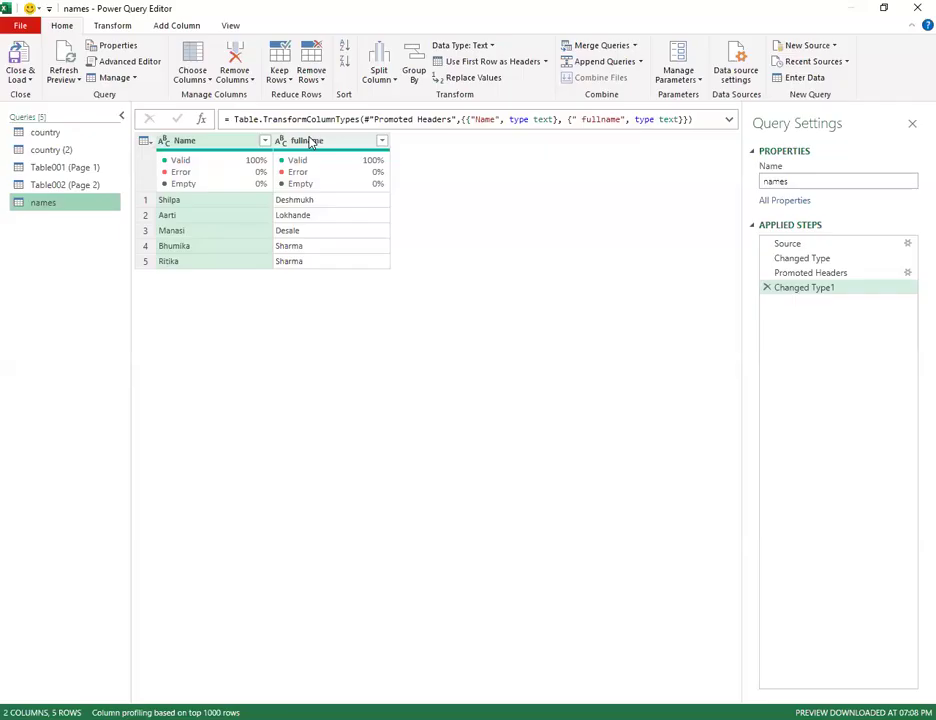
pyautogui.click(22, 80)
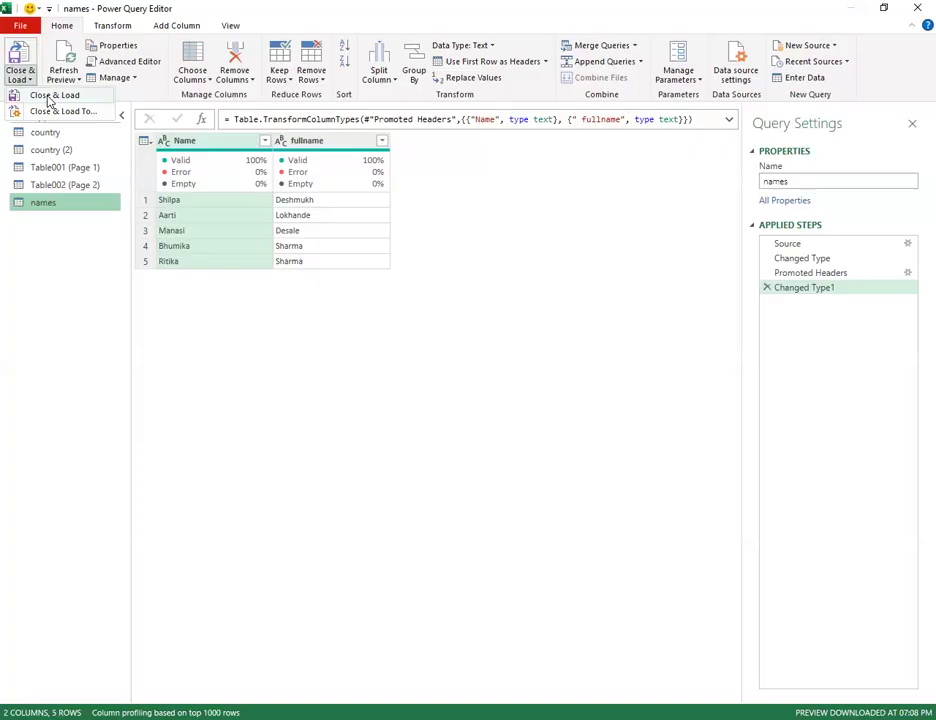
pyautogui.click(45, 95)
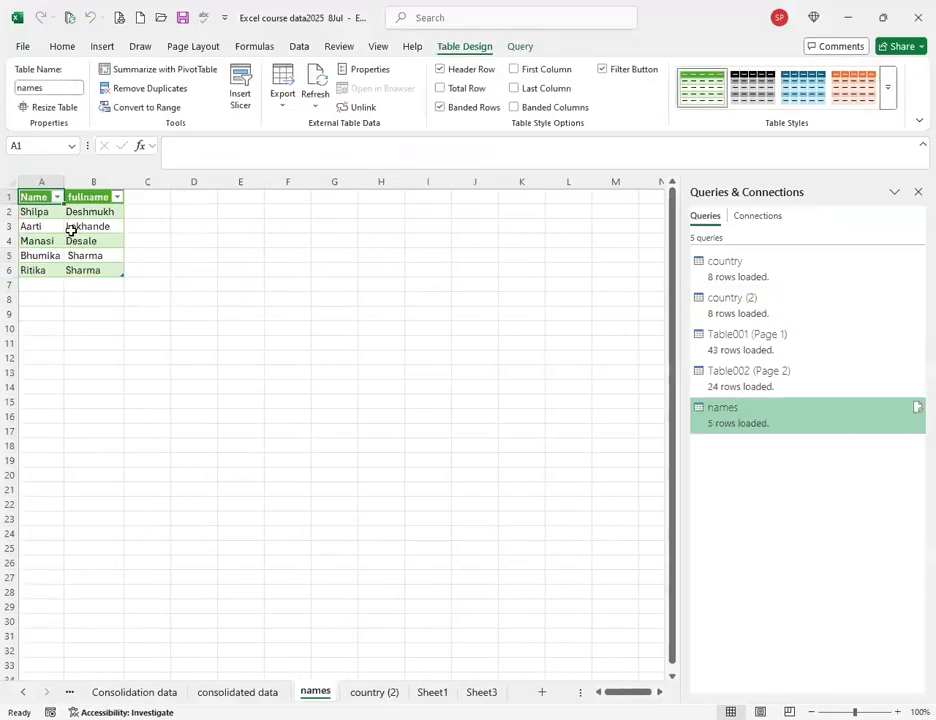
# Check the five imported Name/fullname rows cell by cell.
pyautogui.click(66, 227)
pyautogui.click(44, 211)
pyautogui.click(88, 210)
pyautogui.click(54, 225)
pyautogui.click(83, 227)
pyautogui.click(56, 240)
pyautogui.click(88, 243)
pyautogui.click(42, 255)
pyautogui.click(76, 257)
pyautogui.click(42, 270)
pyautogui.click(88, 270)
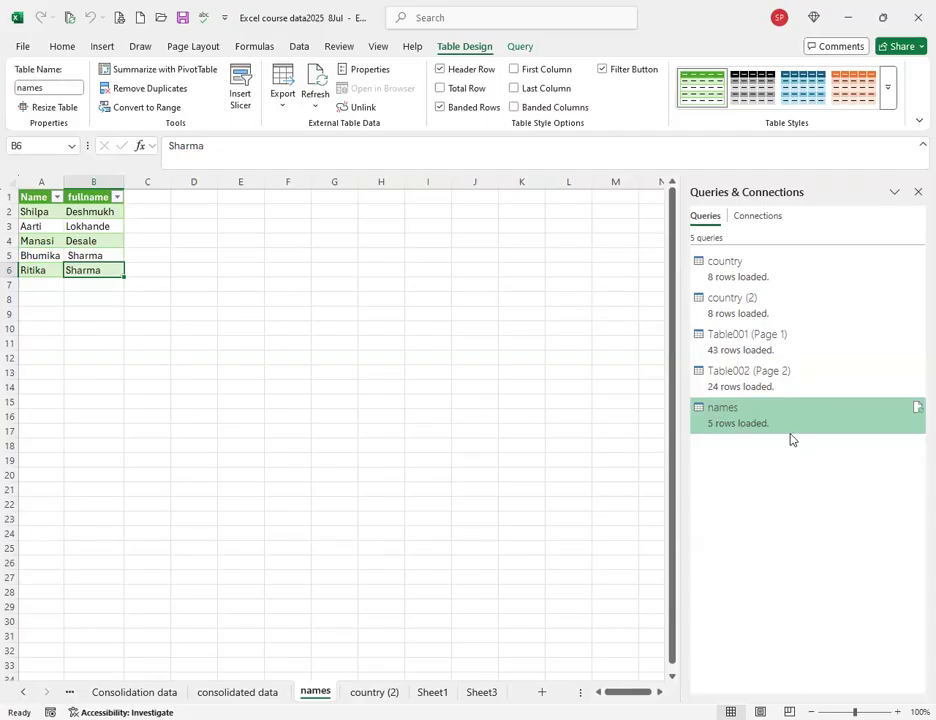
# Close the Queries & Connections pane and select cell B3 in the names table.
pyautogui.click(917, 192)
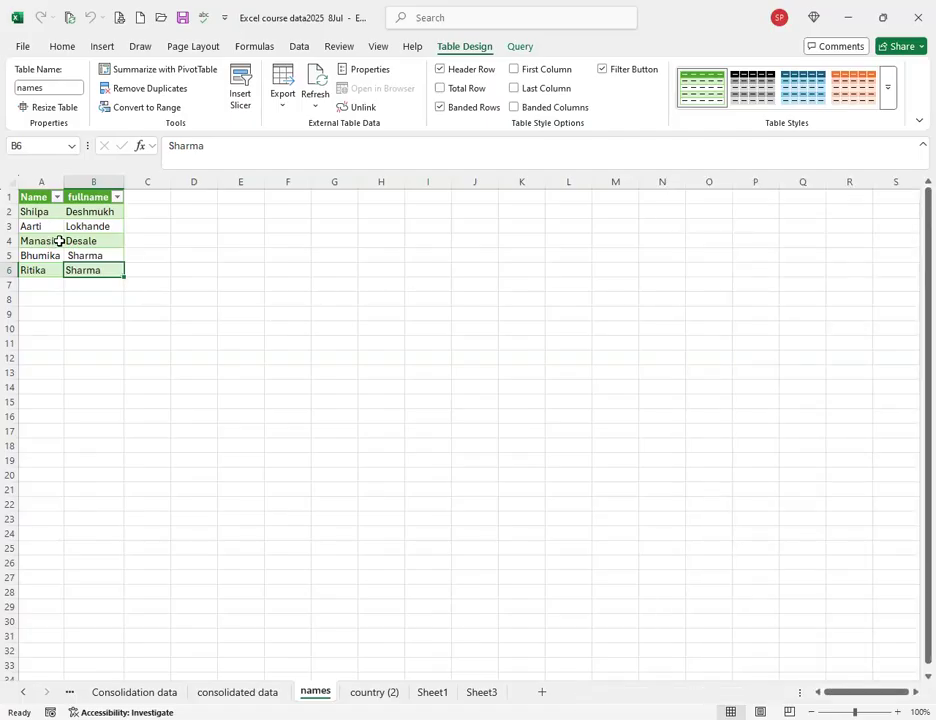
pyautogui.click(182, 310)
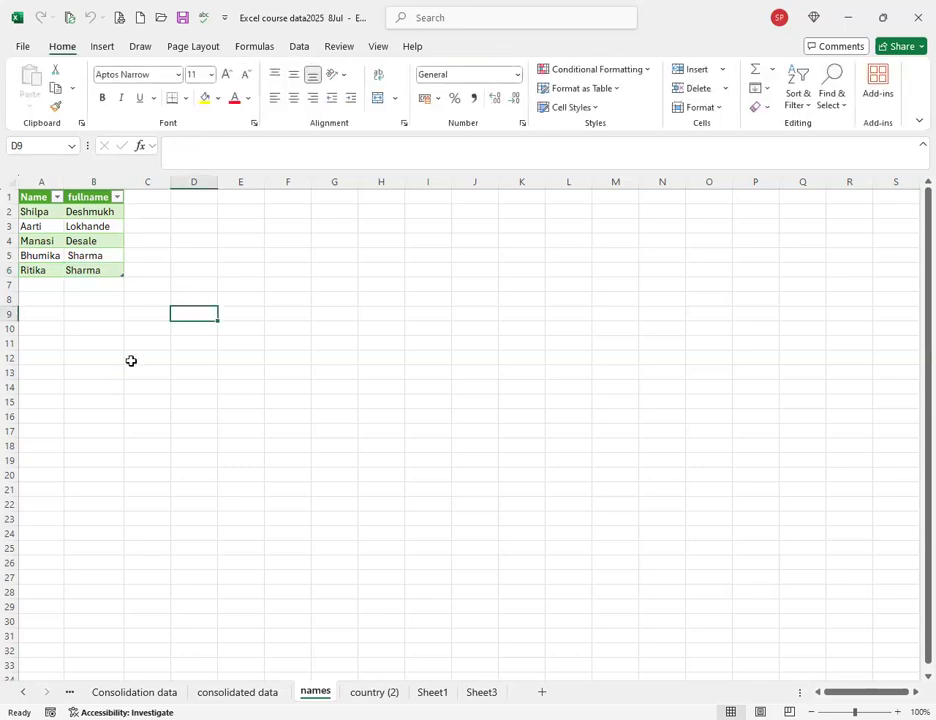
pyautogui.click(68, 229)
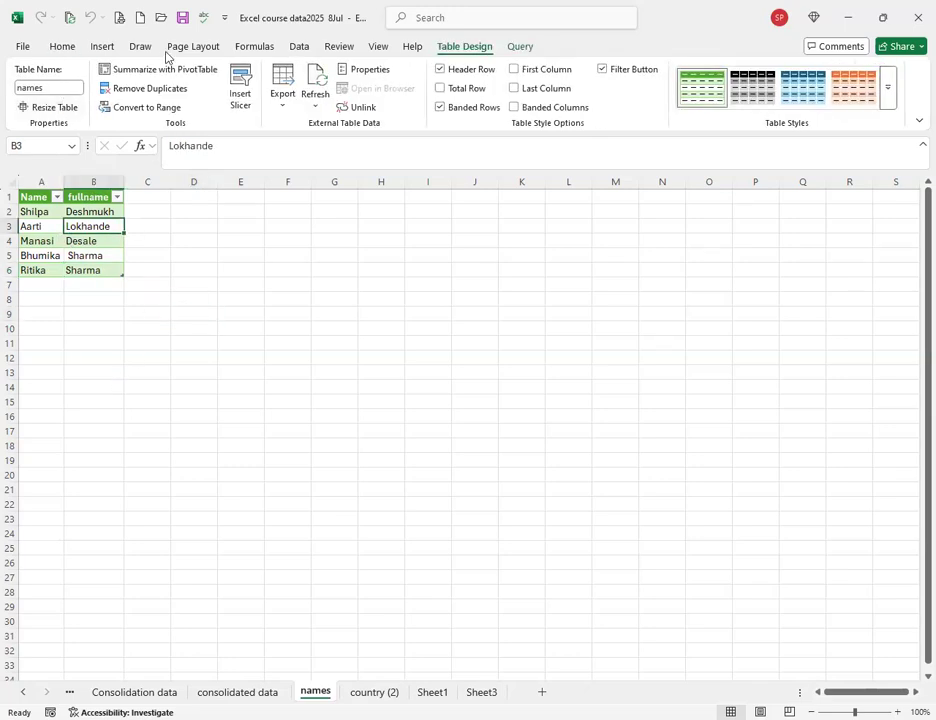
pyautogui.click(299, 47)
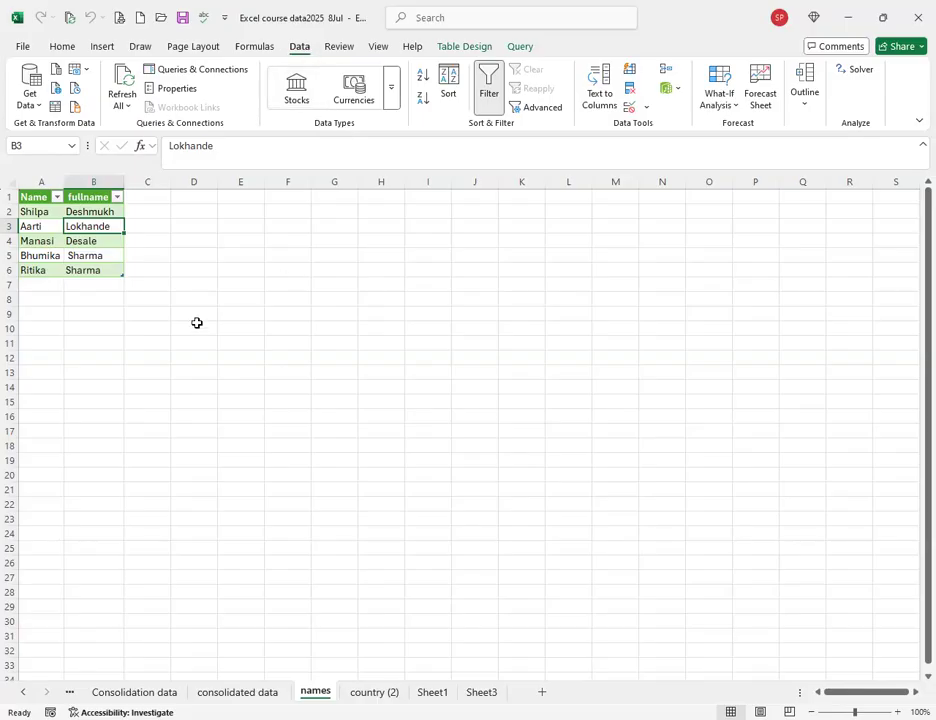
# On the country (2) sheet, convert the America cell to a Geography data type.
pyautogui.hotkey('ctrl', 'pagedown')
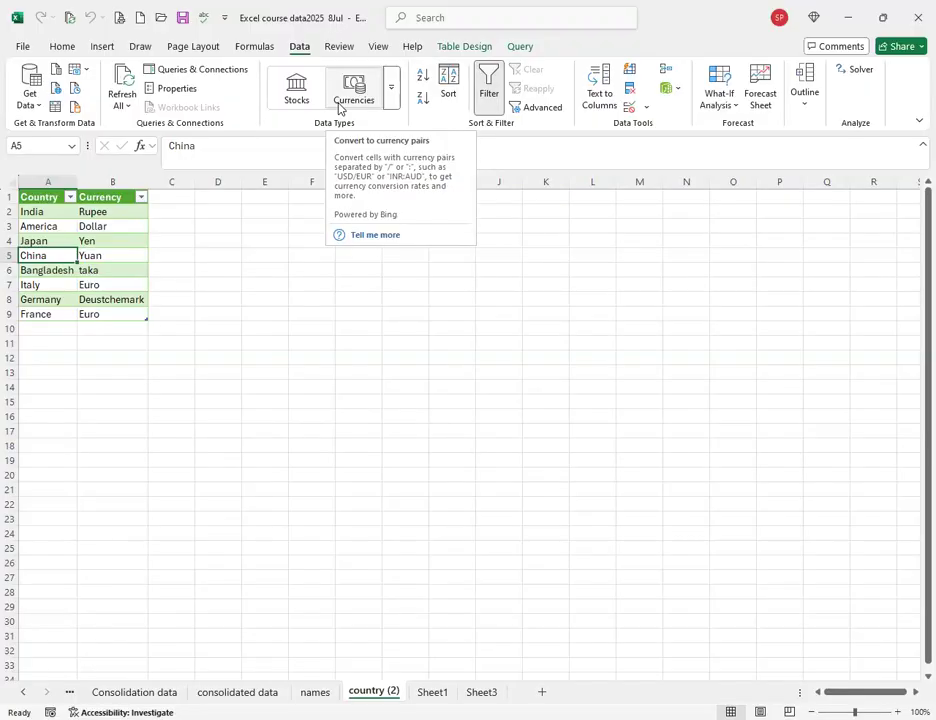
pyautogui.click(391, 91)
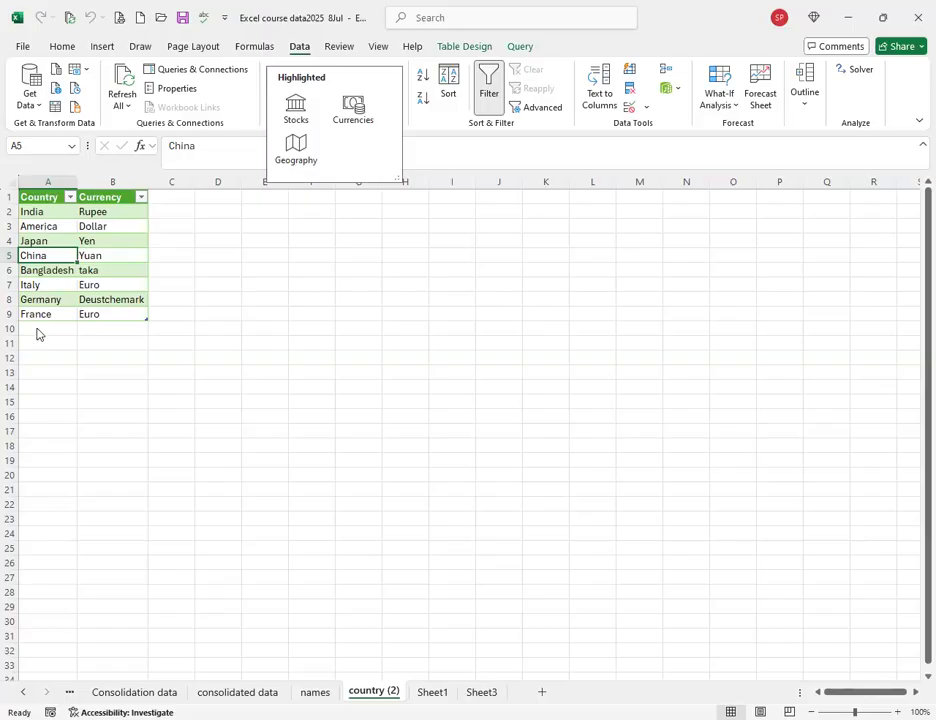
pyautogui.click(54, 226)
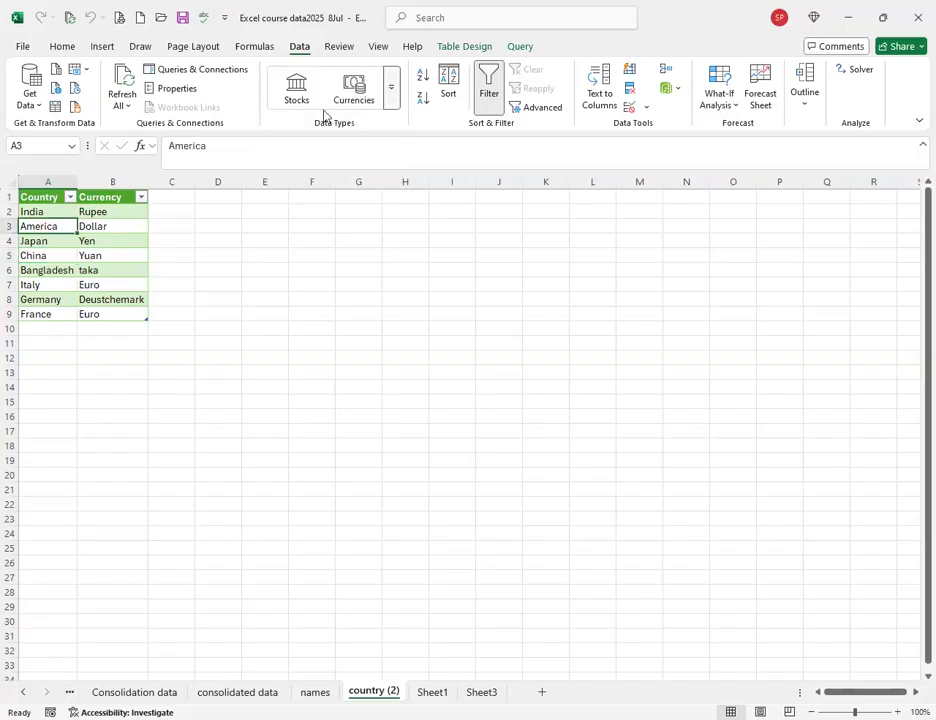
pyautogui.click(391, 87)
pyautogui.click(294, 148)
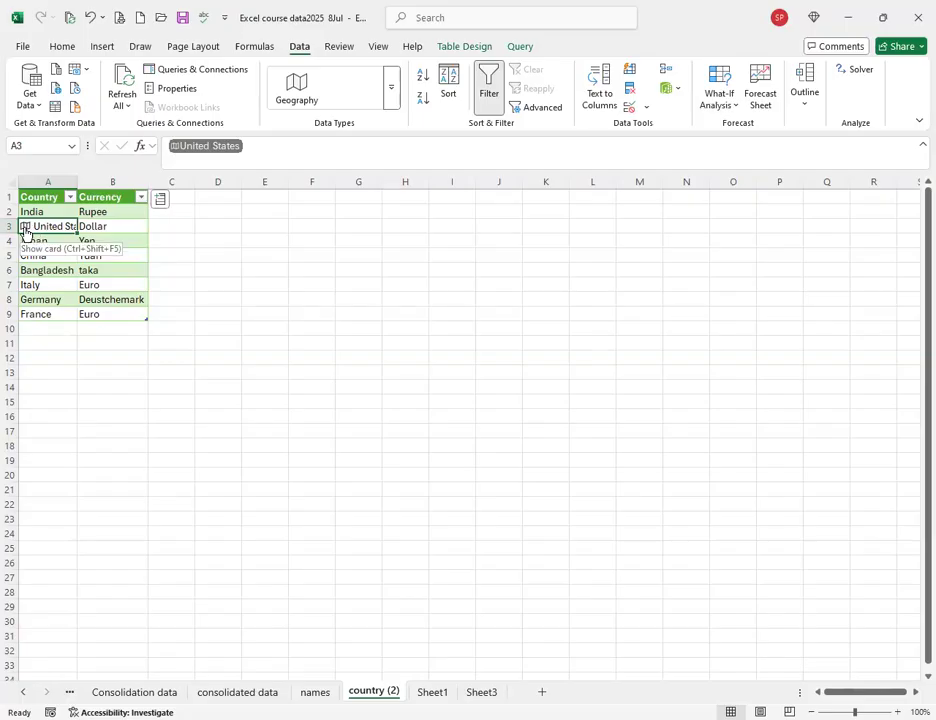
# Convert the whole Country column to Geography data and select India in A2.
pyautogui.click(52, 180)
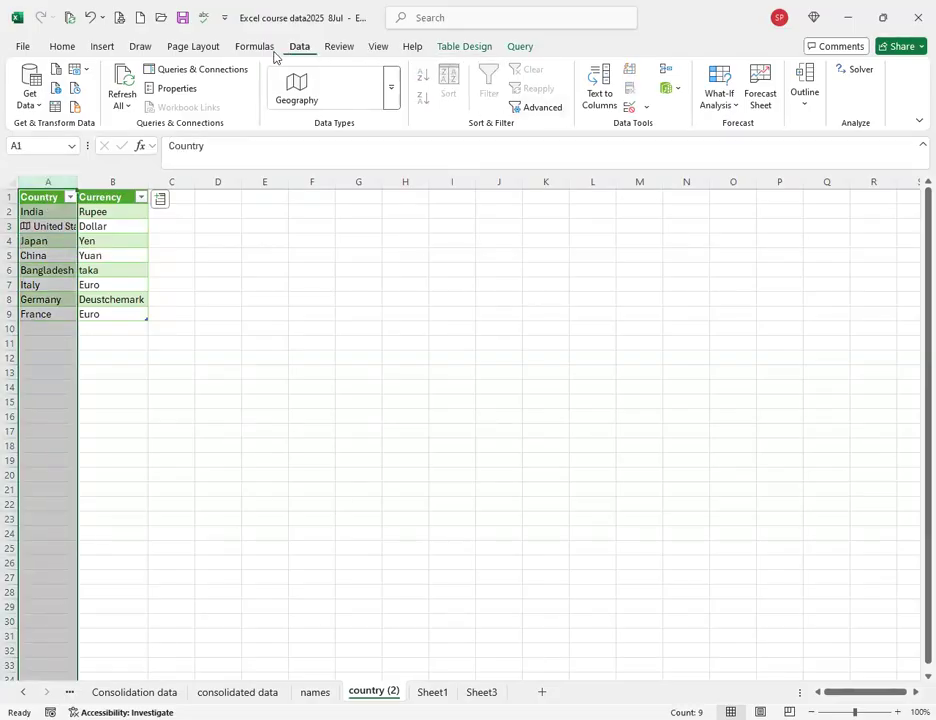
pyautogui.click(287, 94)
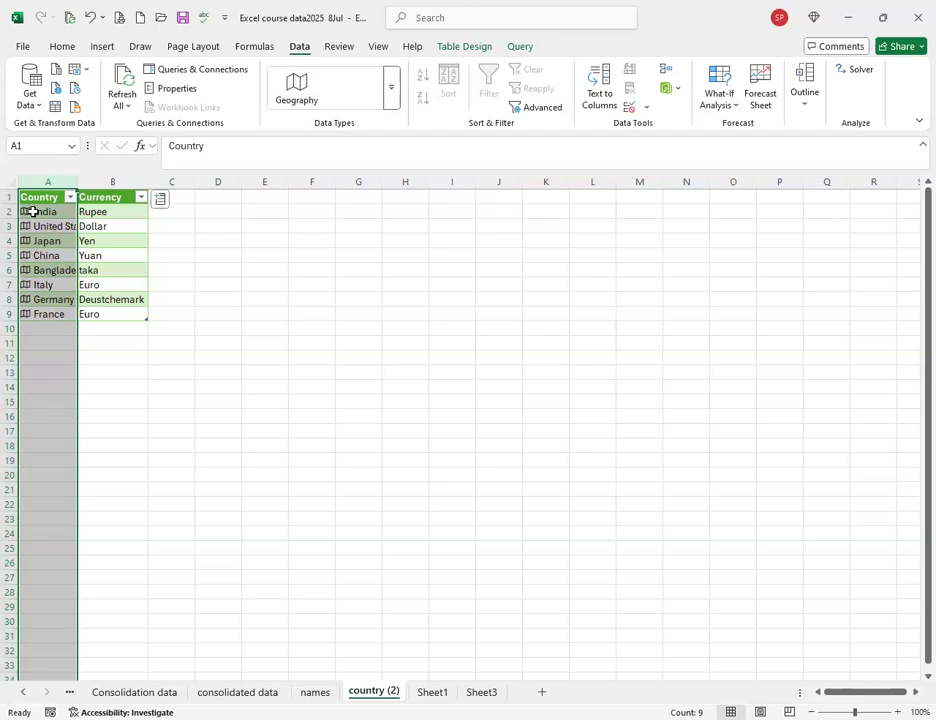
pyautogui.click(92, 358)
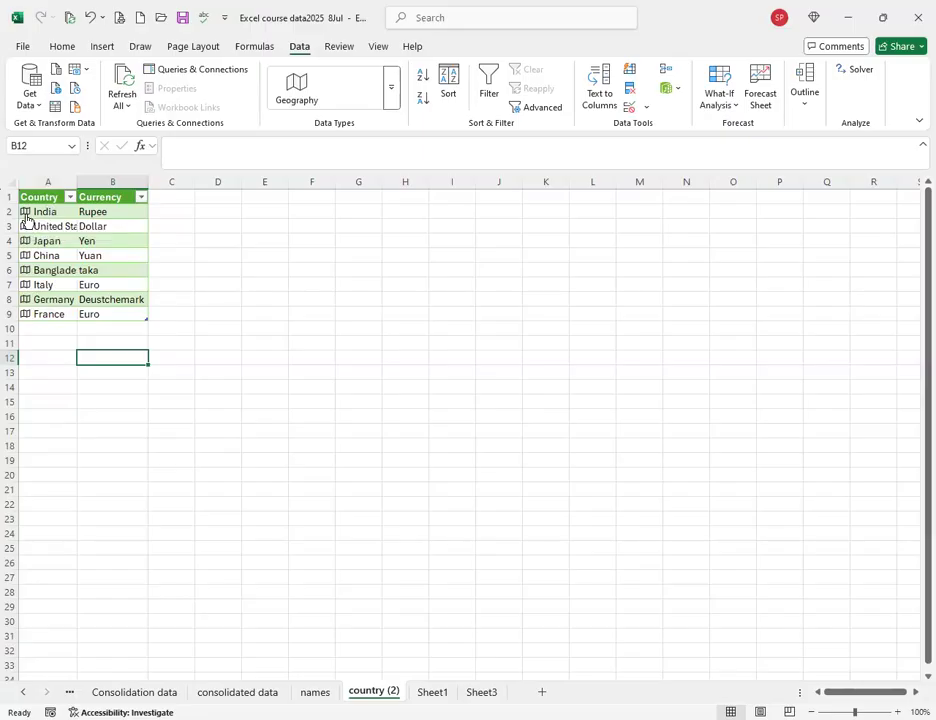
pyautogui.click(27, 216)
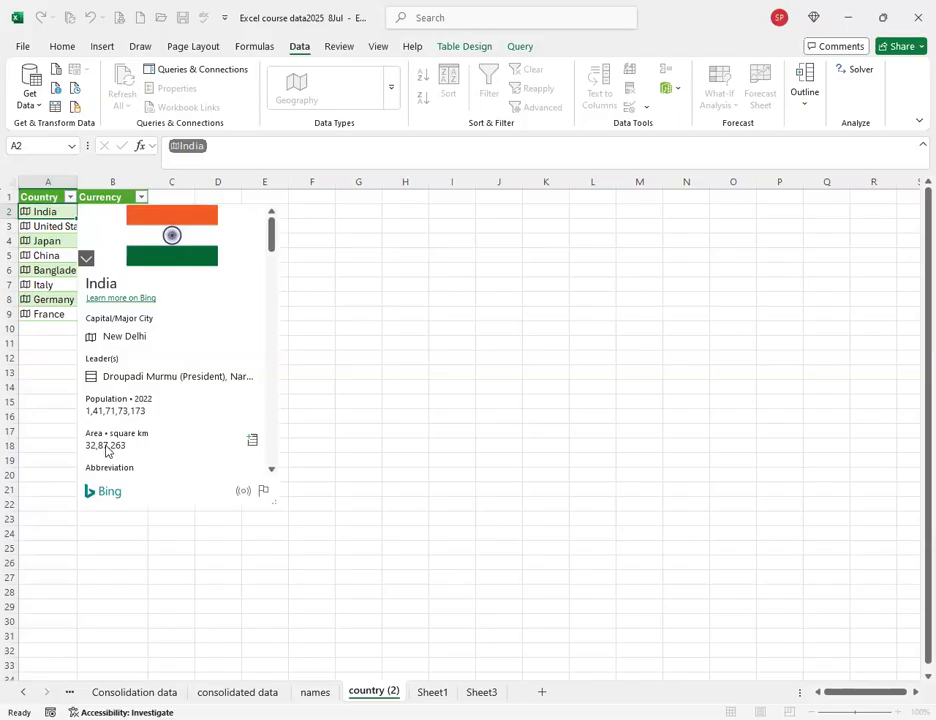
# Page through the fields on India's Geography details card.
pyautogui.click(271, 470)
pyautogui.click(272, 472)
pyautogui.click(271, 472)
pyautogui.click(271, 472)
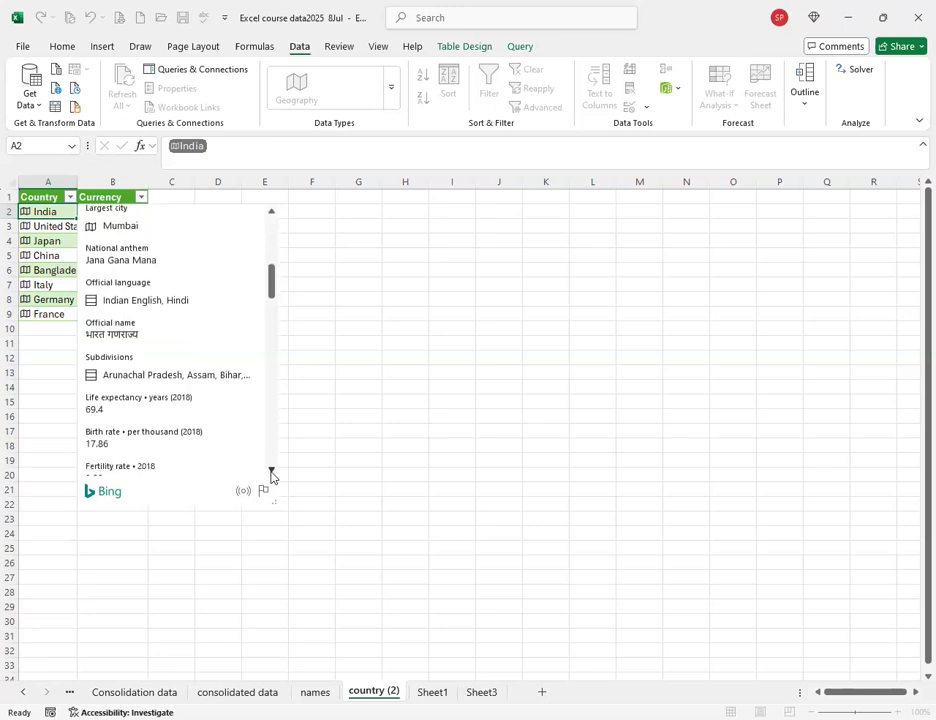
pyautogui.click(271, 472)
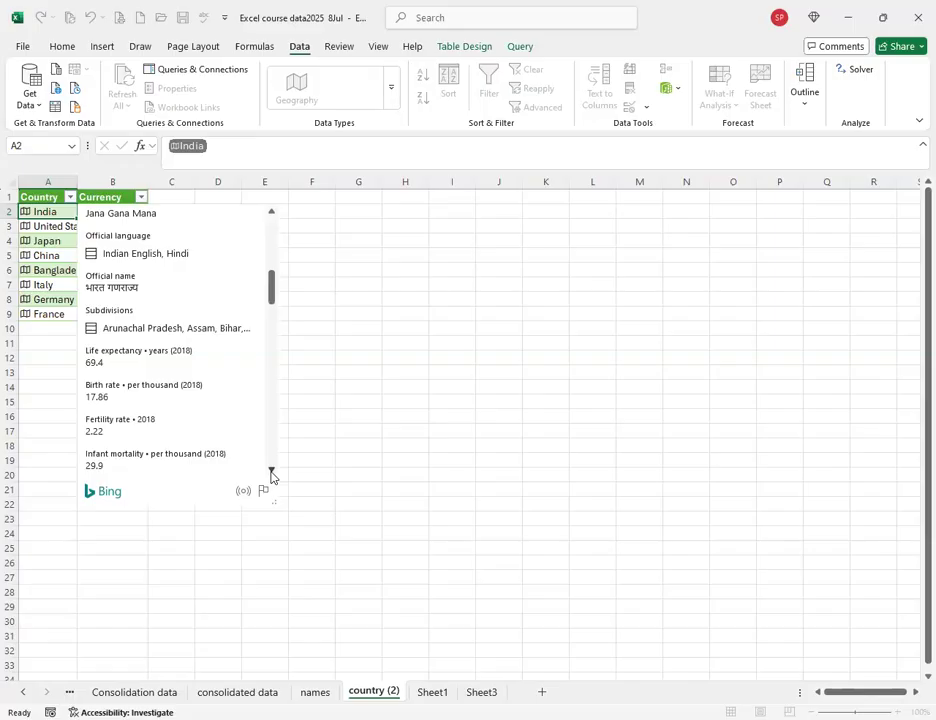
pyautogui.click(271, 472)
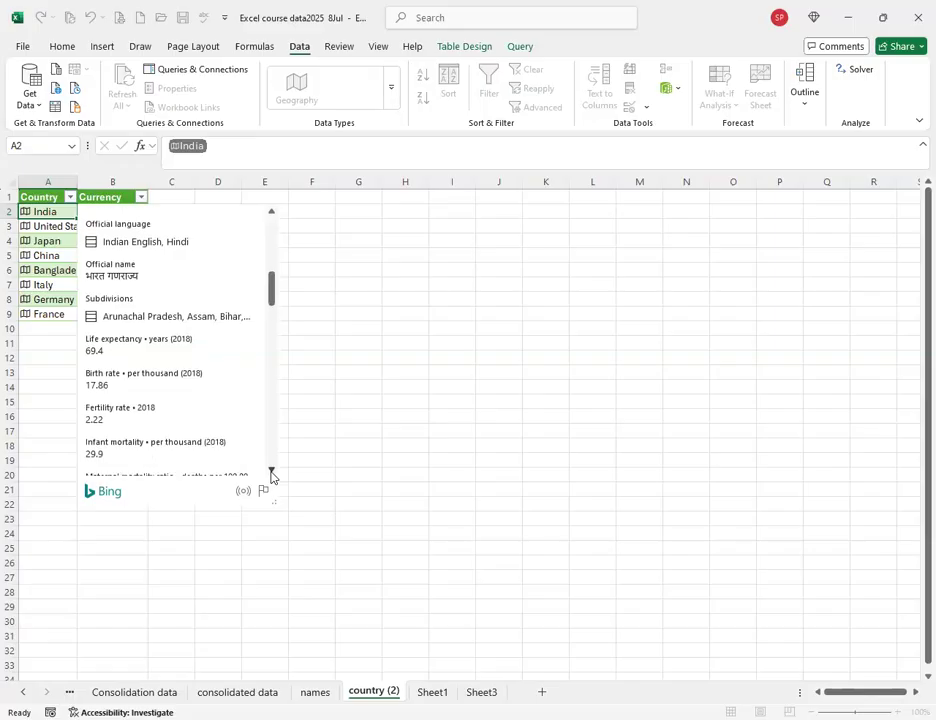
pyautogui.click(271, 472)
pyautogui.click(271, 472)
pyautogui.click(271, 472)
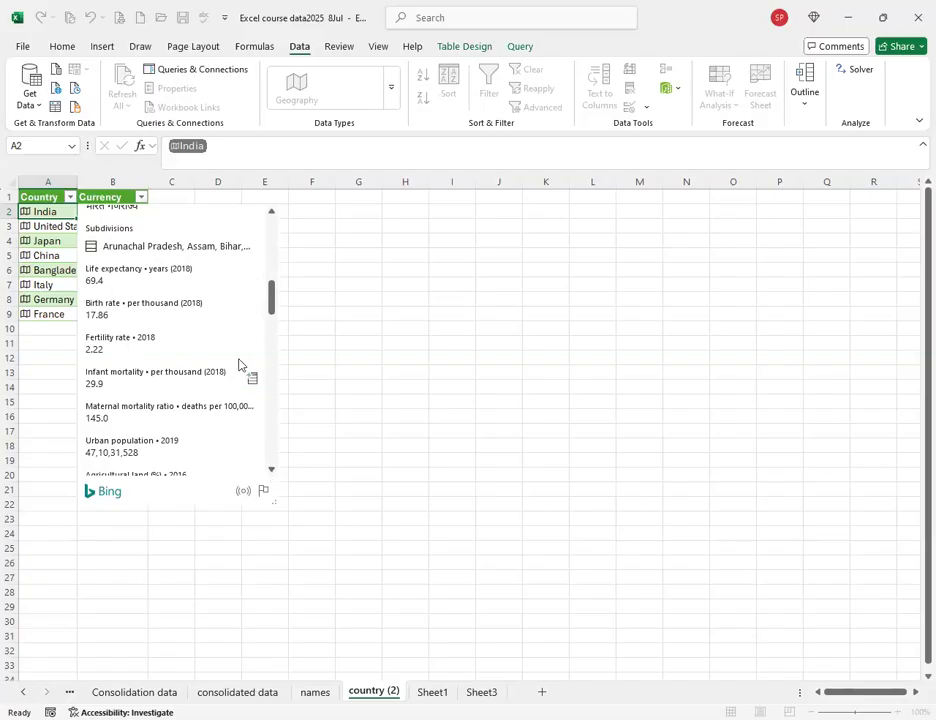
# Add Population as the table's third column, showing values such as India 1,41,71,73,173.
pyautogui.moveTo(270, 307); pyautogui.dragTo(275, 453)
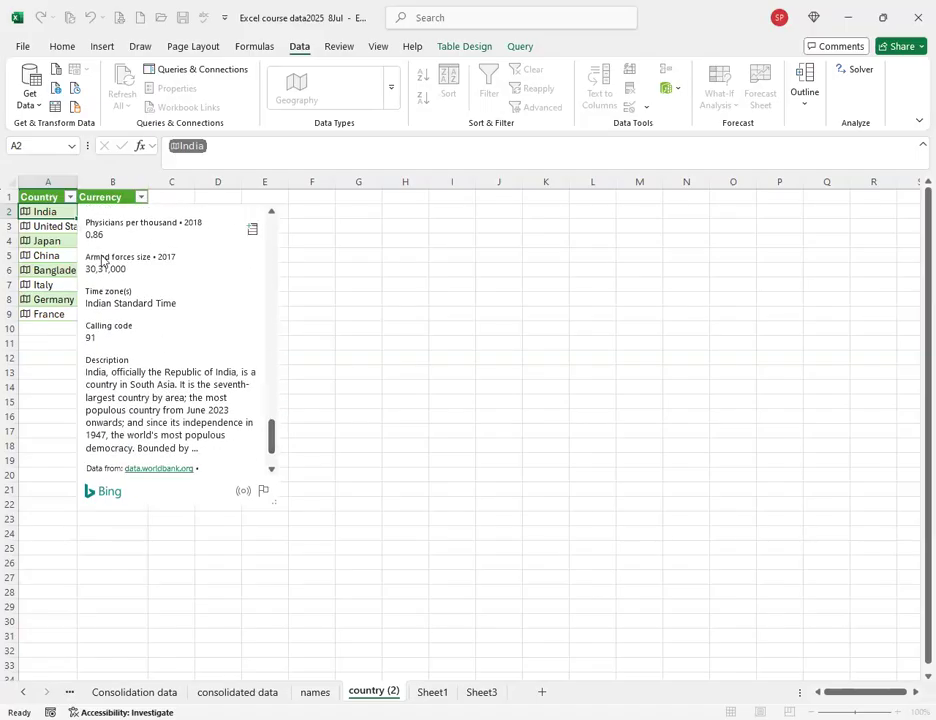
pyautogui.scroll(5, 125, 290)
pyautogui.scroll(15, 128, 285)
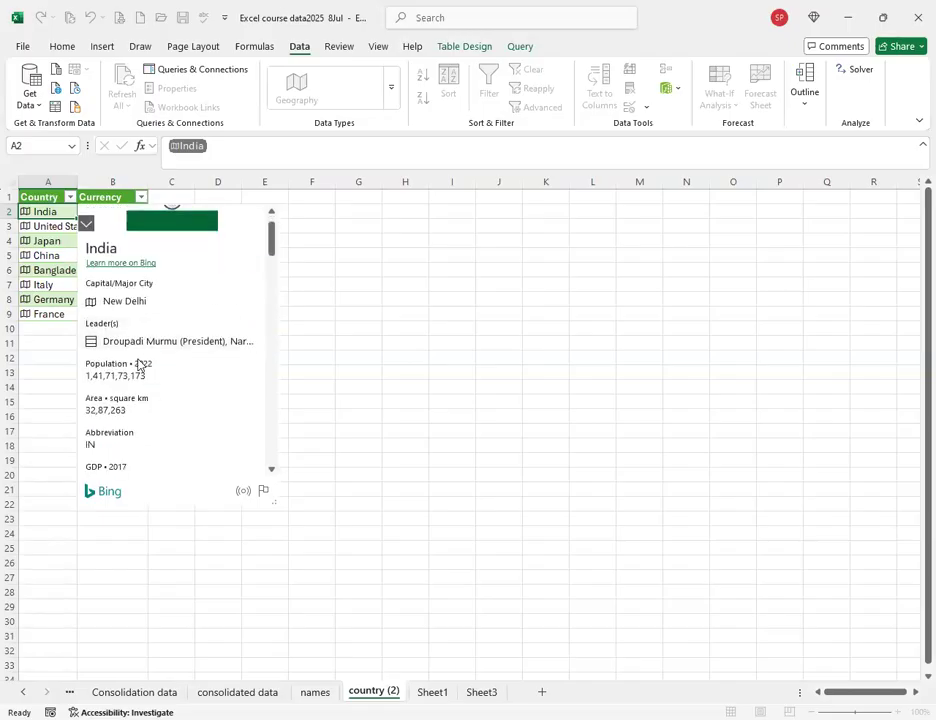
pyautogui.scroll(-2, 139, 366)
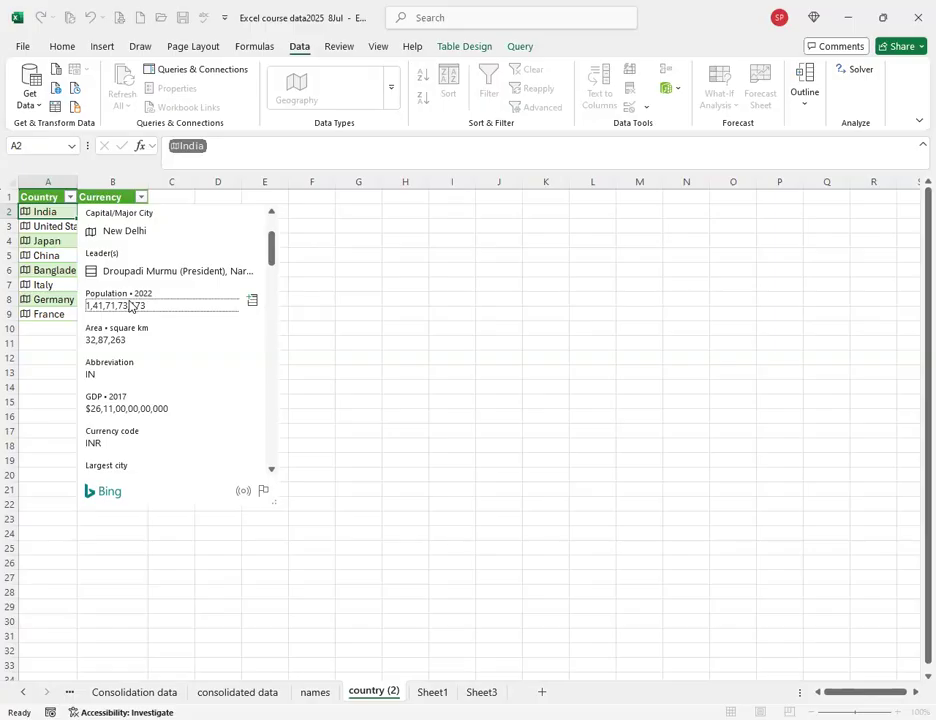
pyautogui.click(253, 303)
pyautogui.moveTo(197, 180); pyautogui.dragTo(197, 180)
# Autofit column C to show full population figures, check C5's formula, and reopen India's card.
pyautogui.doubleClick(197, 180)
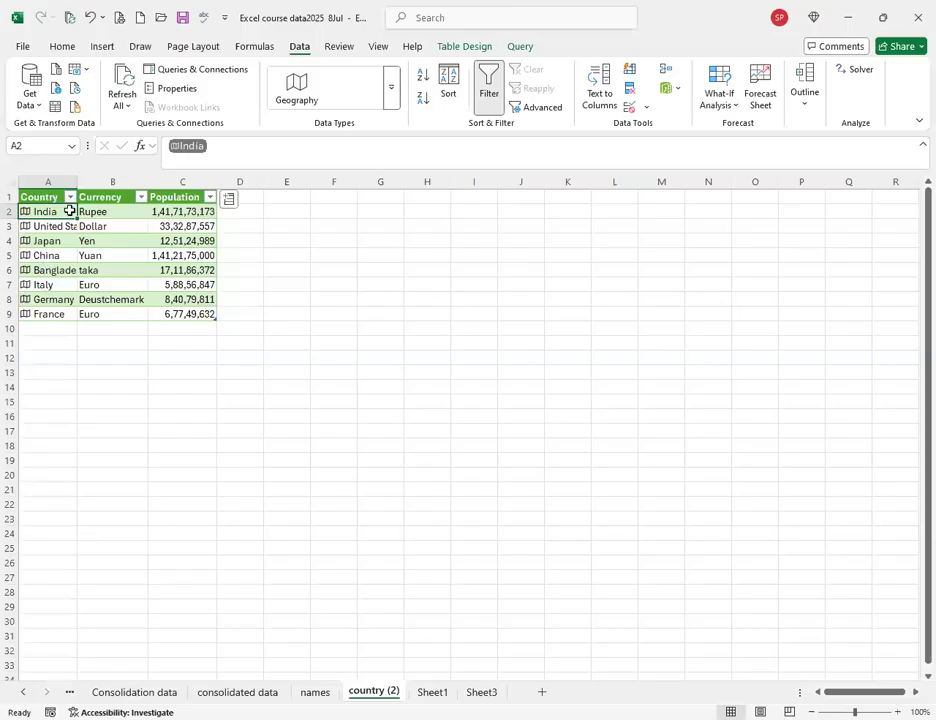
pyautogui.click(167, 255)
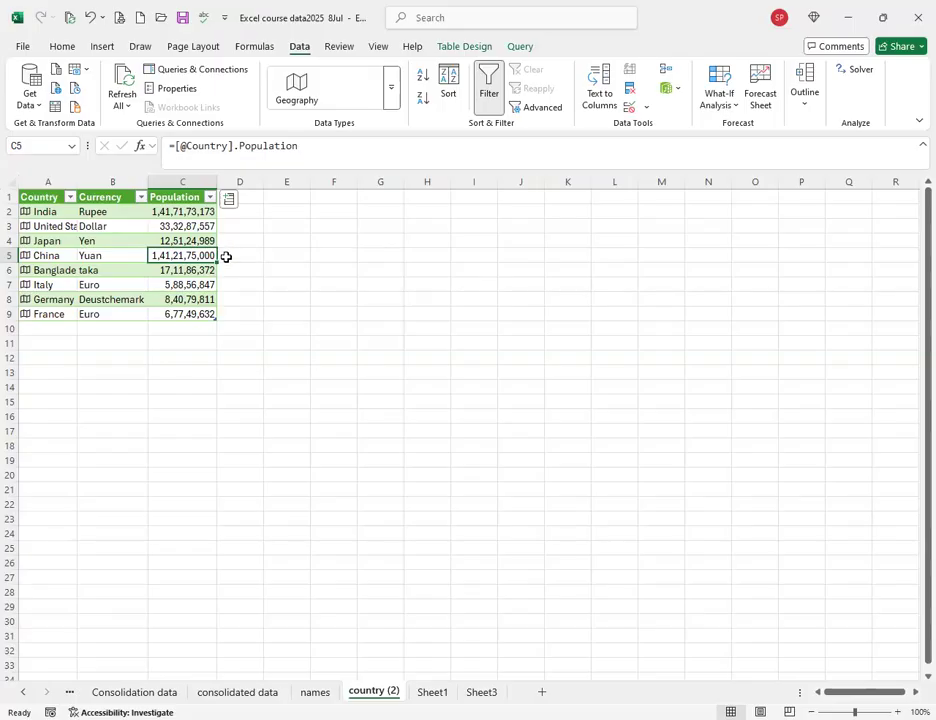
pyautogui.click(27, 216)
pyautogui.click(25, 212)
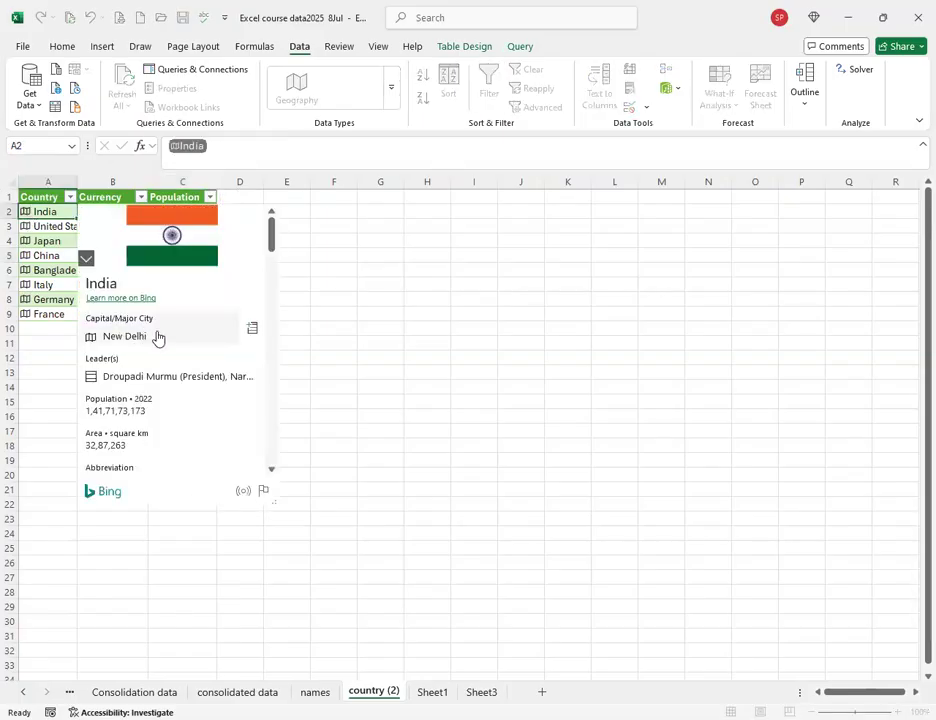
# Insert Capital/Major City as column D (New Delhi through Paris), then select empty cell A13.
pyautogui.click(251, 328)
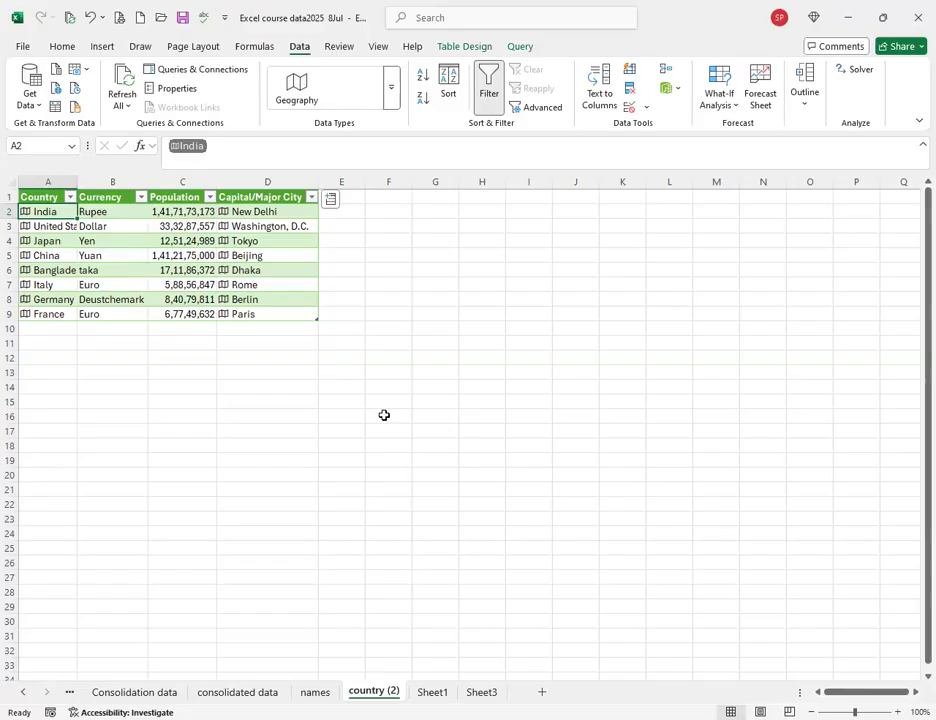
pyautogui.click(46, 357)
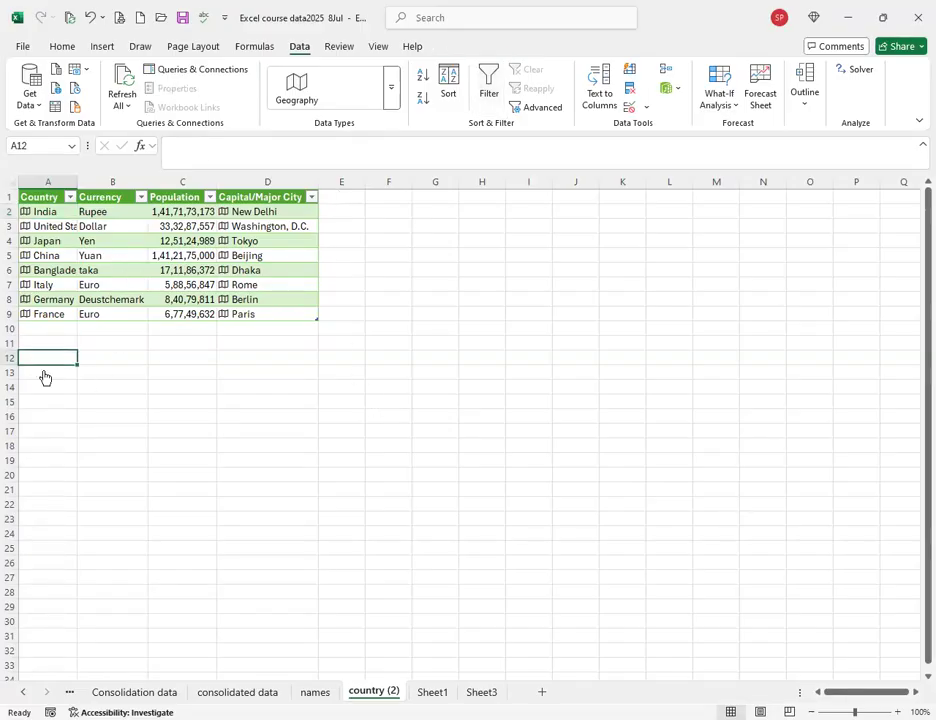
pyautogui.click(40, 213)
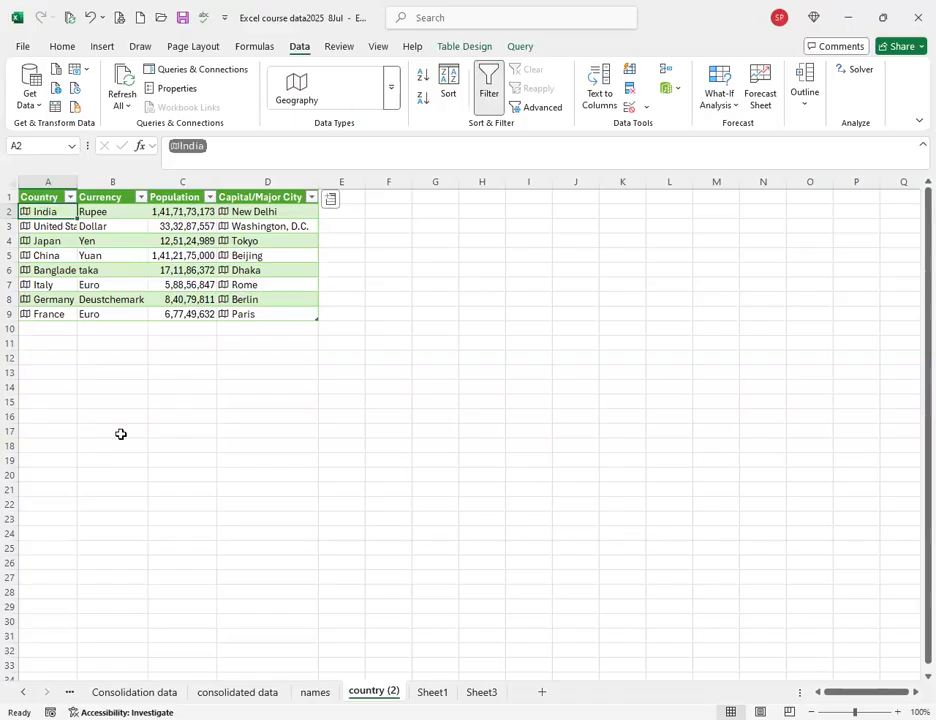
pyautogui.click(112, 387)
pyautogui.click(50, 376)
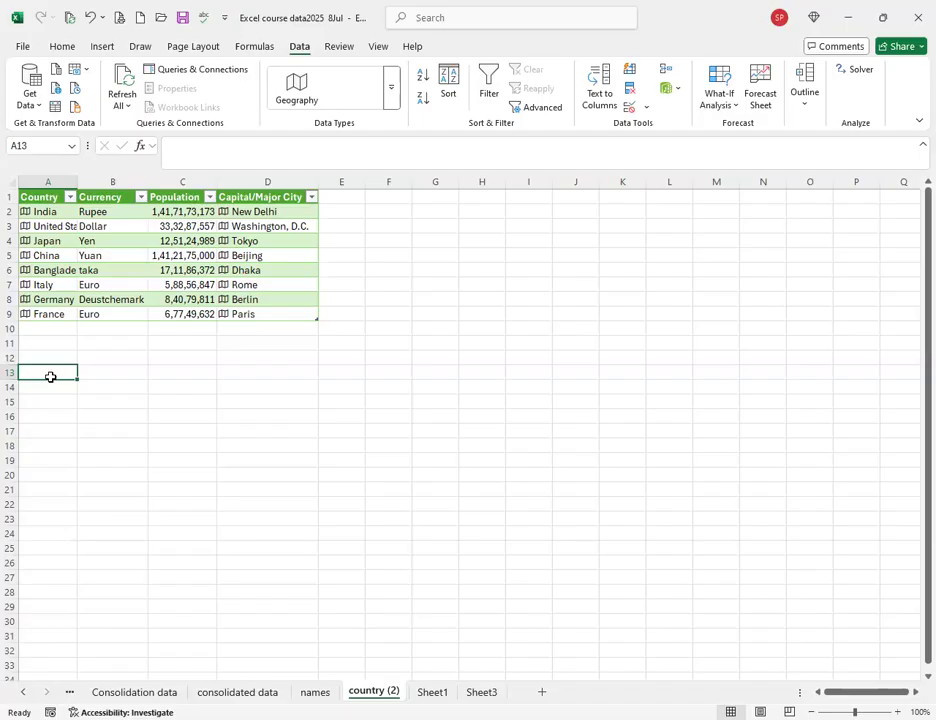
# Enter Microsoft, Apple and Google in A13:A15 and select the three cells.
pyautogui.write('Mi')
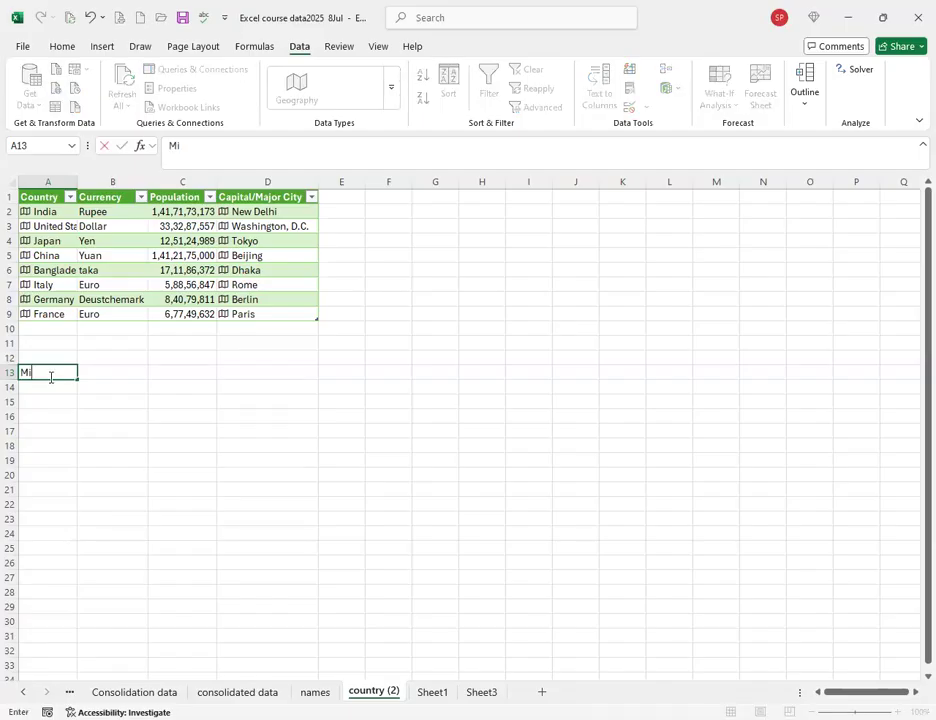
pyautogui.write('crosoft')
pyautogui.press('Return')
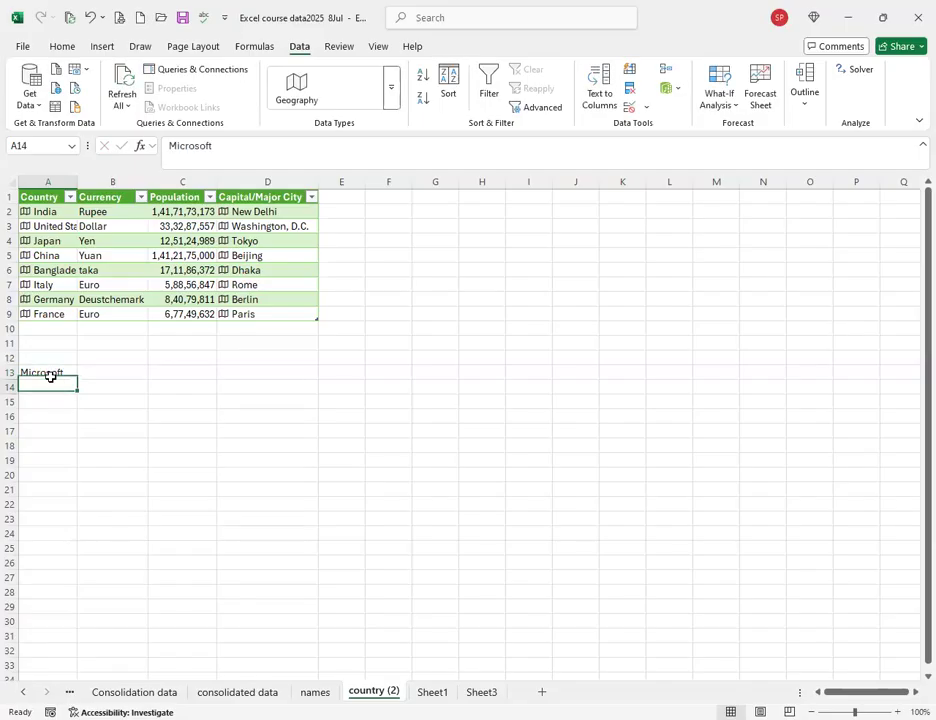
pyautogui.write('Apple')
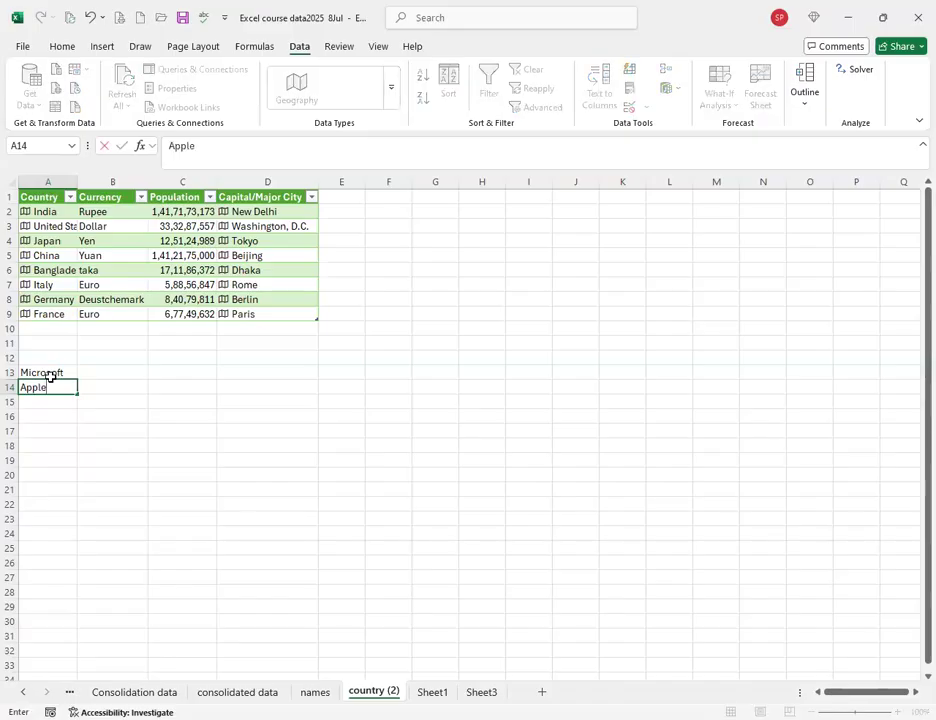
pyautogui.press('Return')
pyautogui.write('Google')
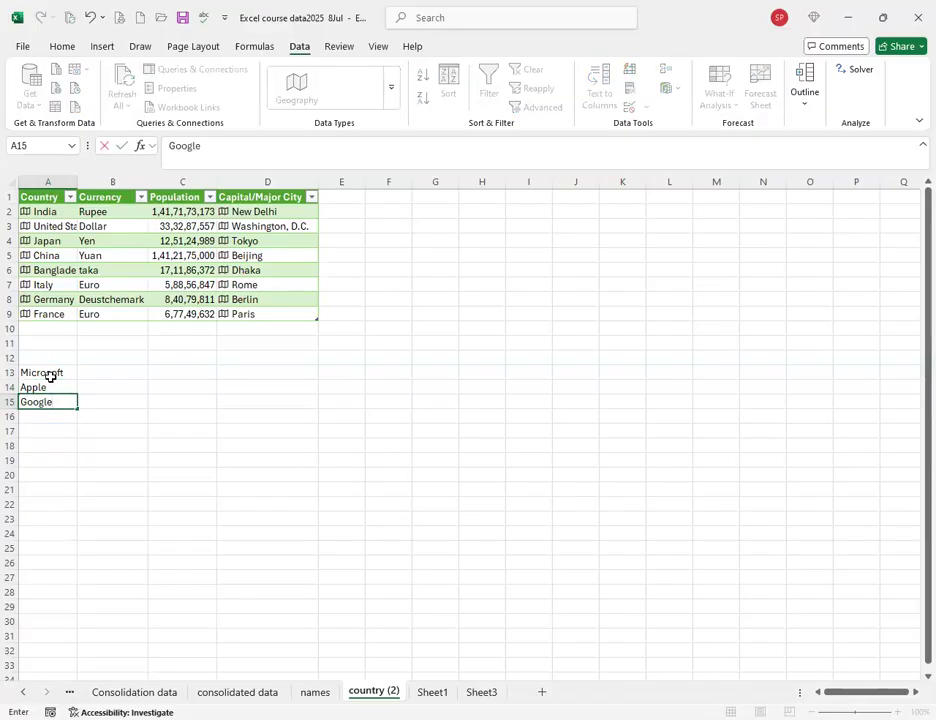
pyautogui.press('Return')
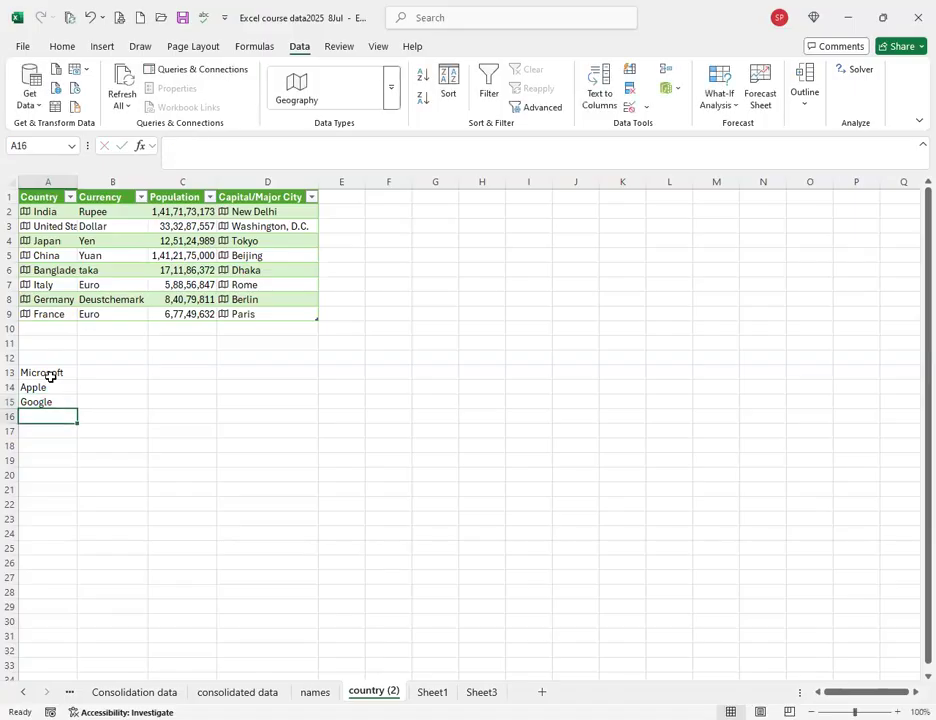
pyautogui.moveTo(50, 377); pyautogui.dragTo(48, 402)
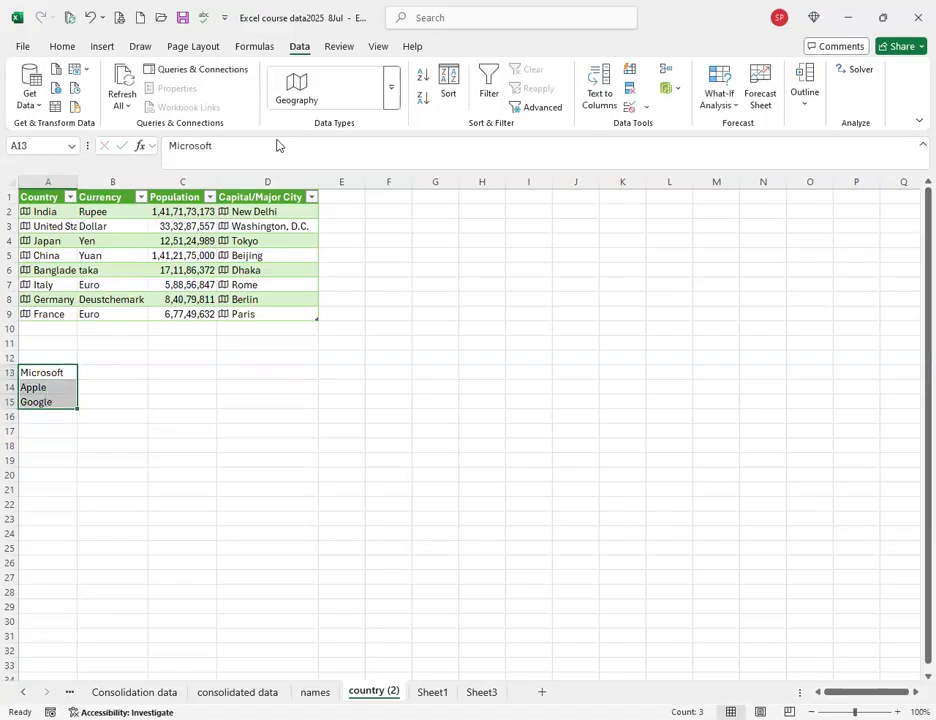
# Convert A13:A15 to the Stocks data type and open Microsoft's stock card.
pyautogui.click(392, 99)
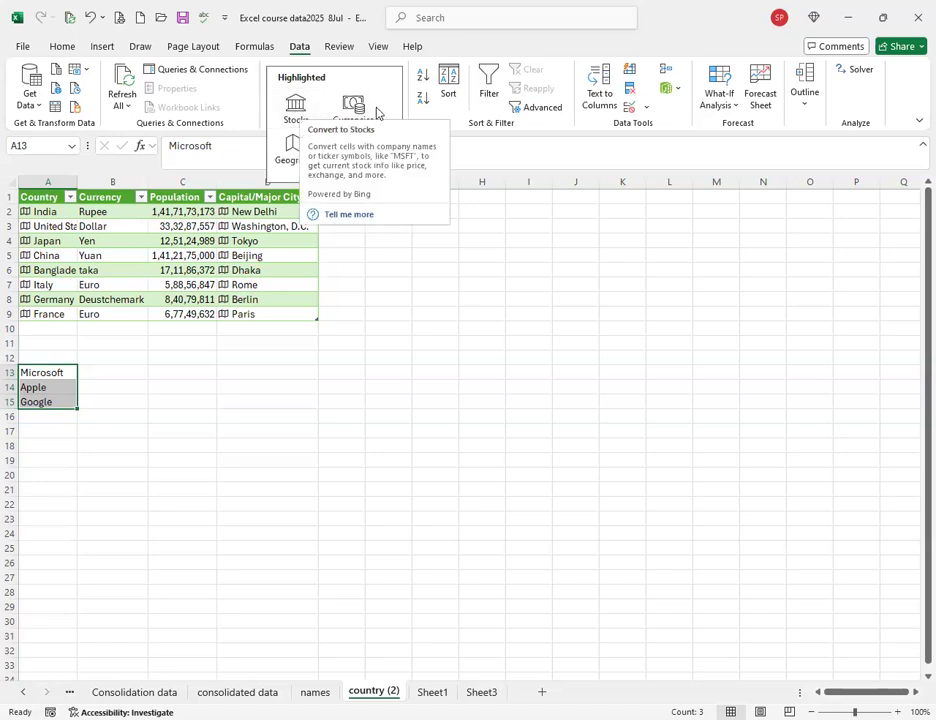
pyautogui.click(298, 118)
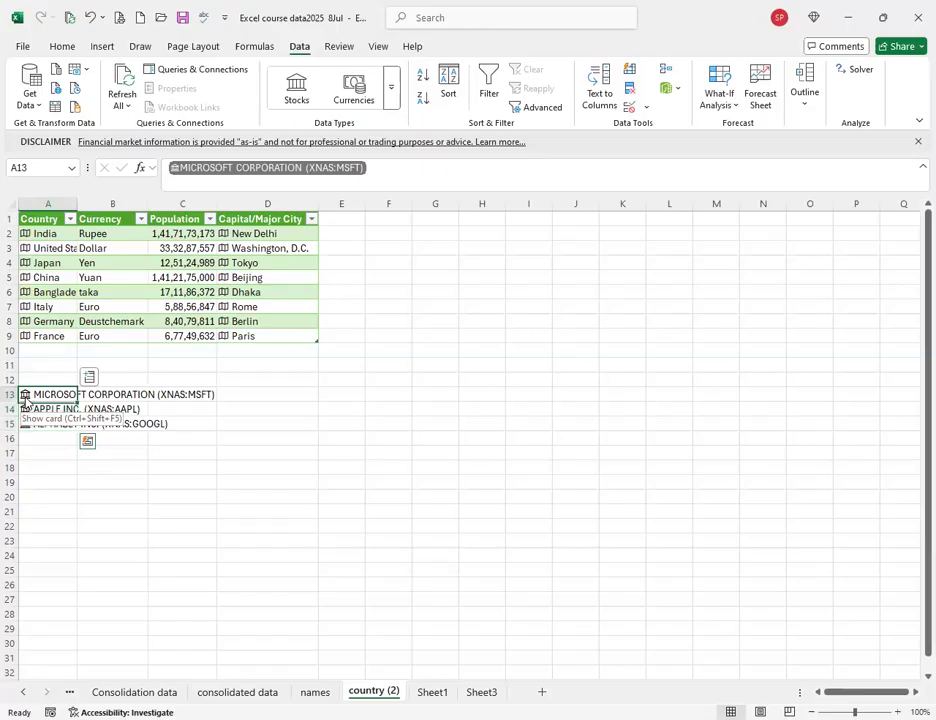
pyautogui.click(26, 397)
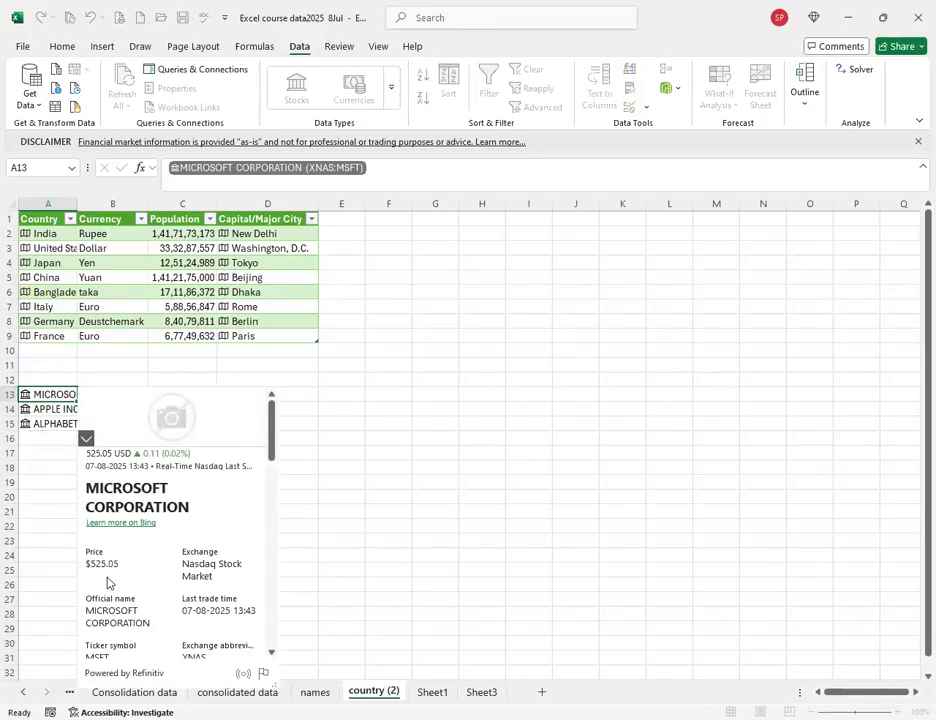
# Insert Microsoft's Price into B13 as =A13.Price, showing $525.05.
pyautogui.scroll(-1, 207, 583)
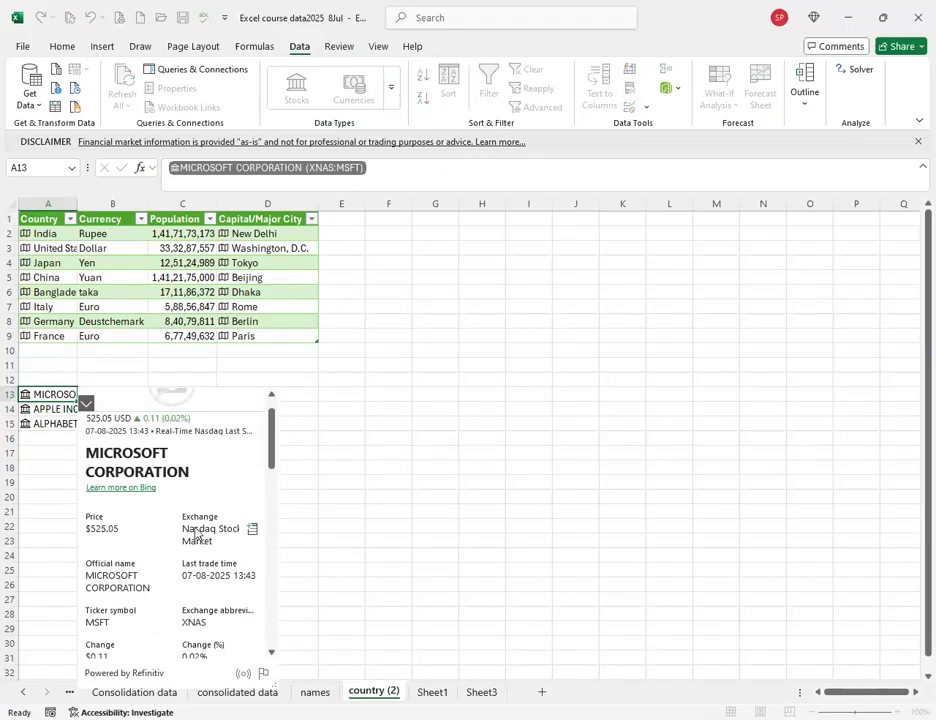
pyautogui.scroll(-1, 203, 520)
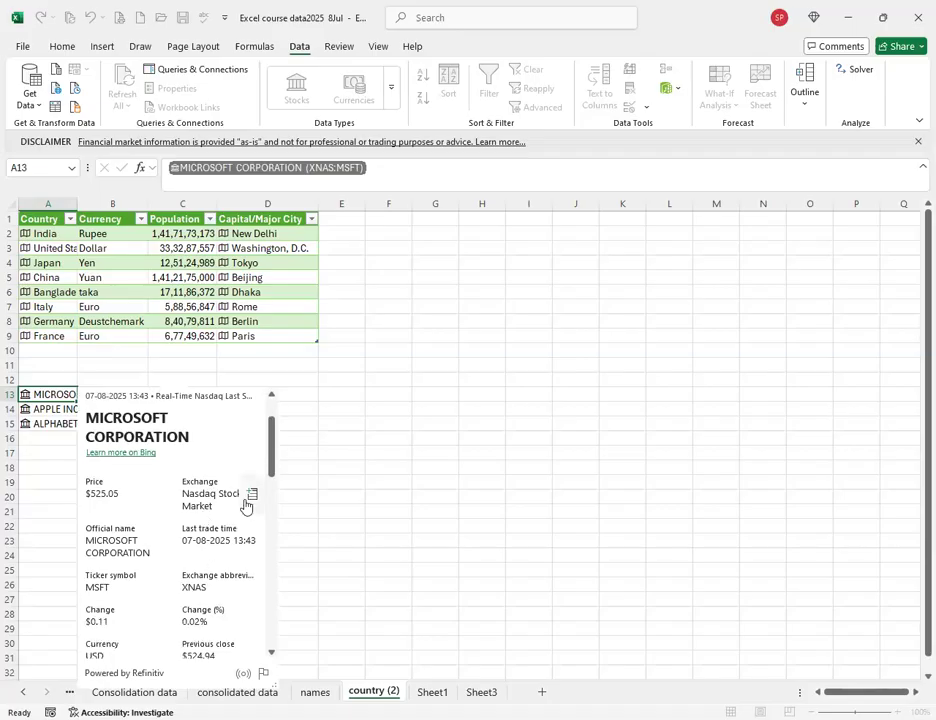
pyautogui.scroll(-1, 208, 521)
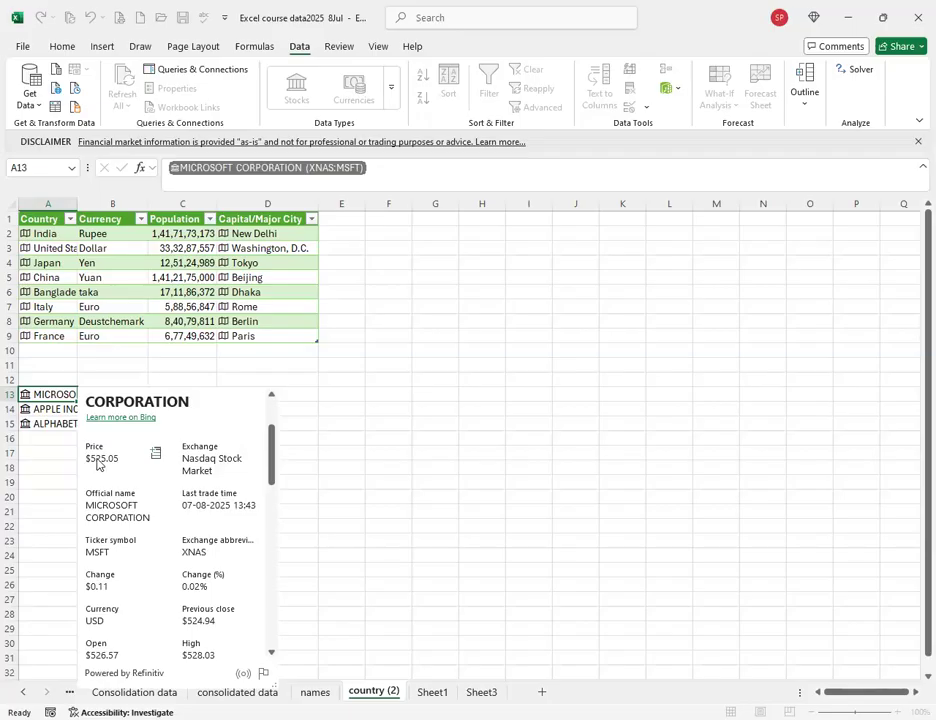
pyautogui.scroll(-1, 150, 532)
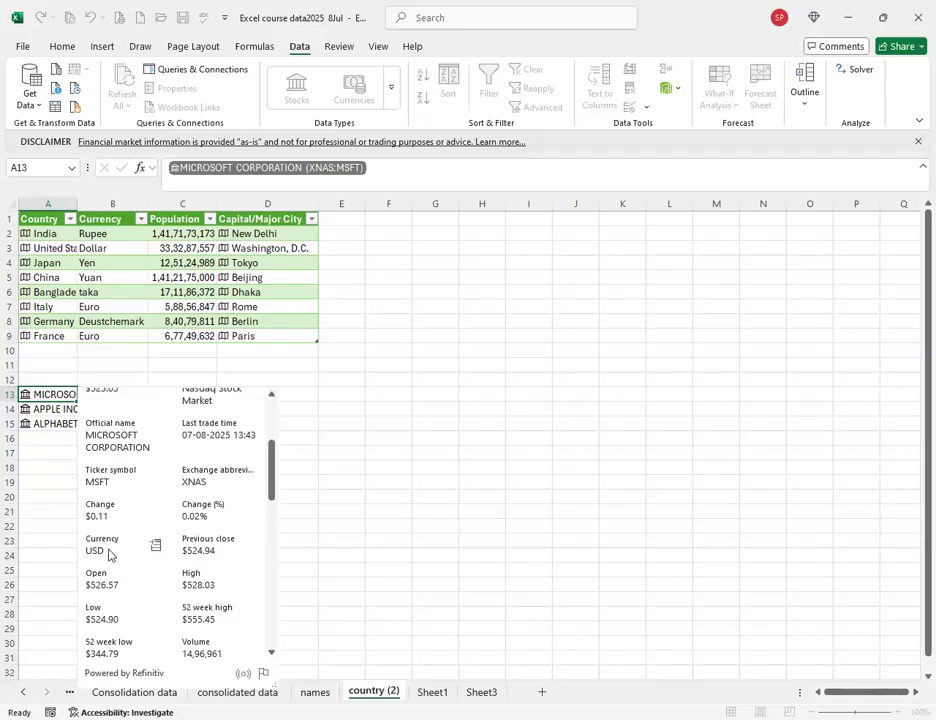
pyautogui.scroll(2, 117, 559)
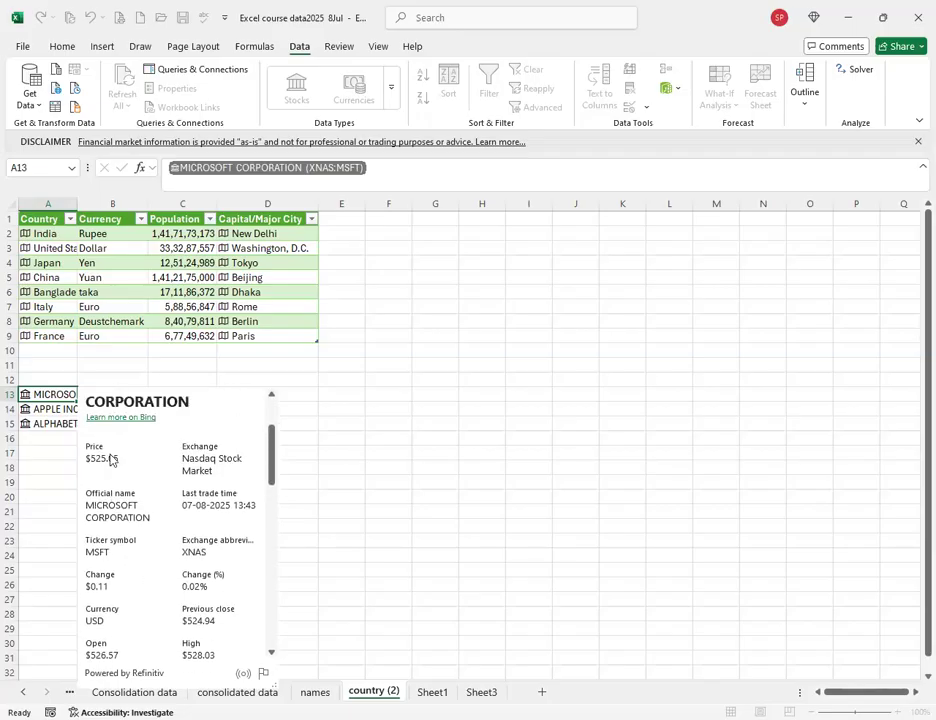
pyautogui.click(154, 455)
pyautogui.click(125, 395)
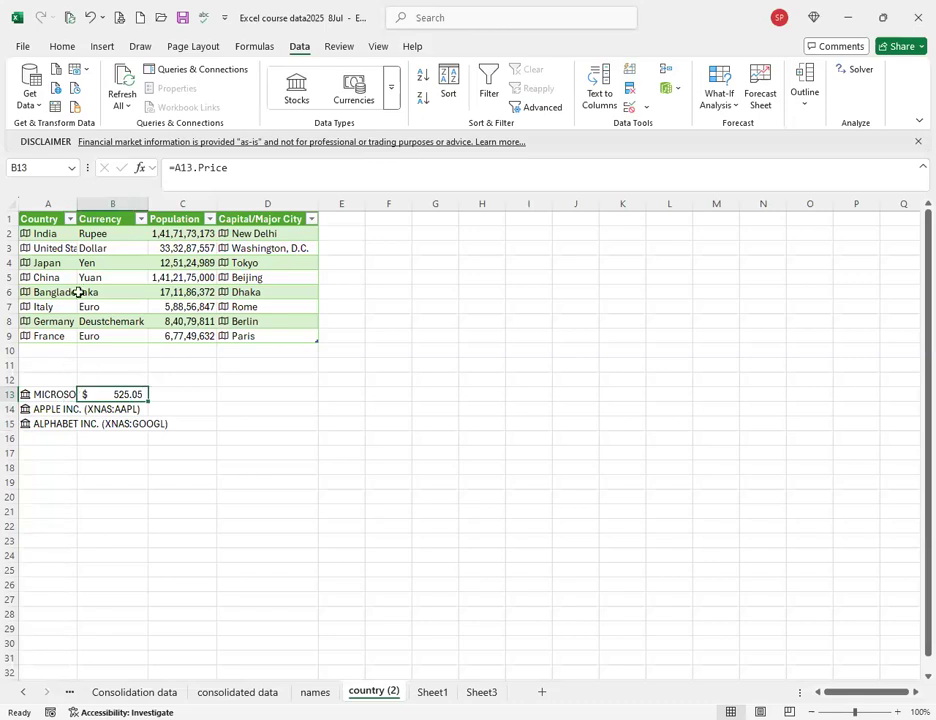
# Autofit column A to show the full stock names, cancelling an accidental move onto B13.
pyautogui.doubleClick(77, 203)
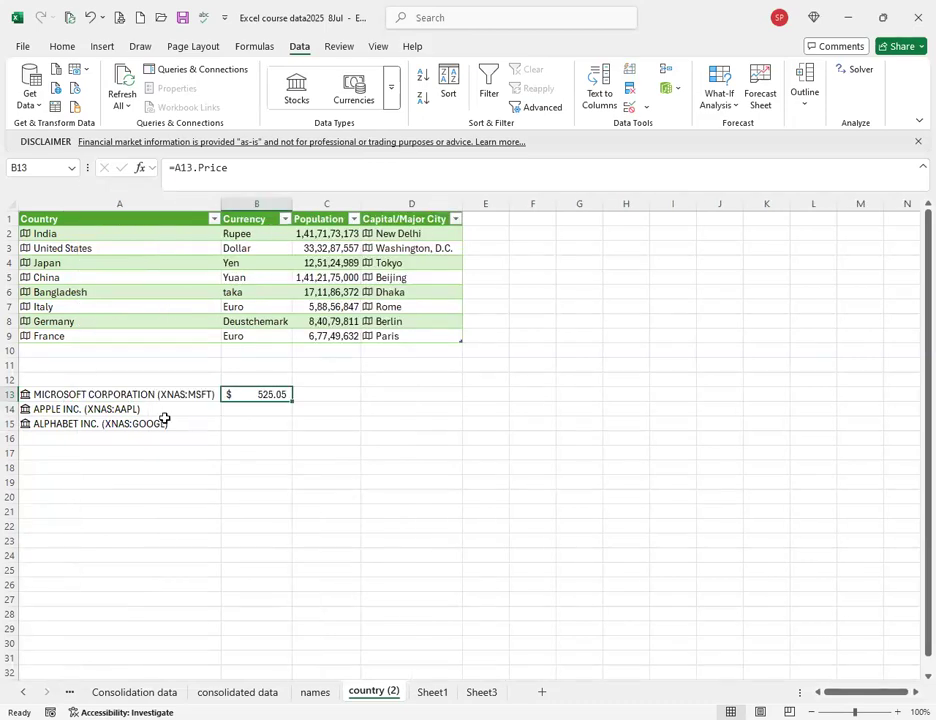
pyautogui.click(185, 397)
pyautogui.moveTo(165, 401); pyautogui.dragTo(250, 396)
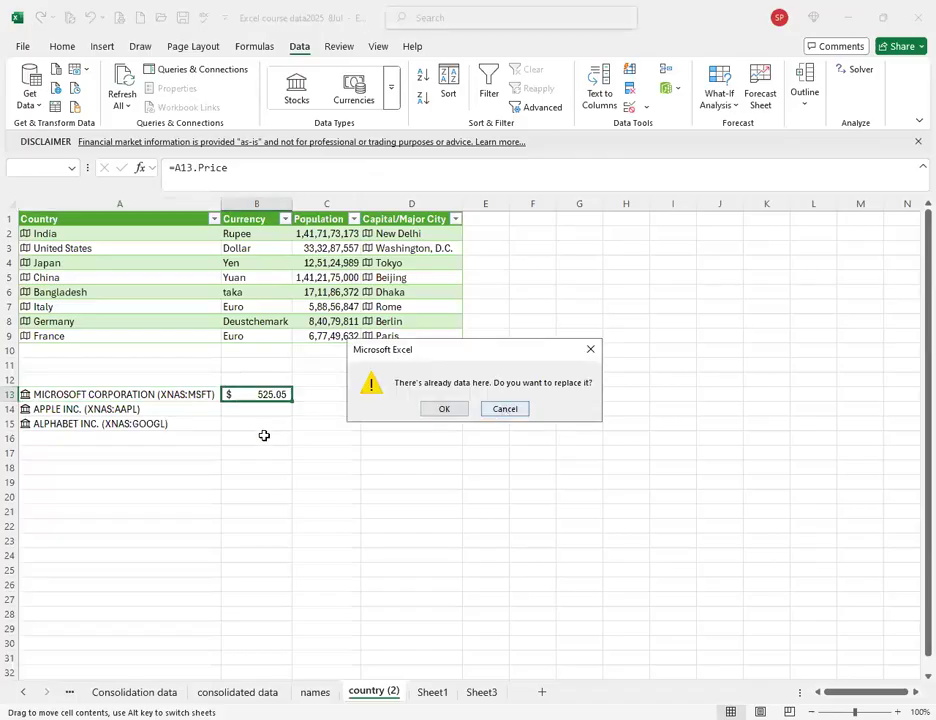
pyautogui.press('Escape')
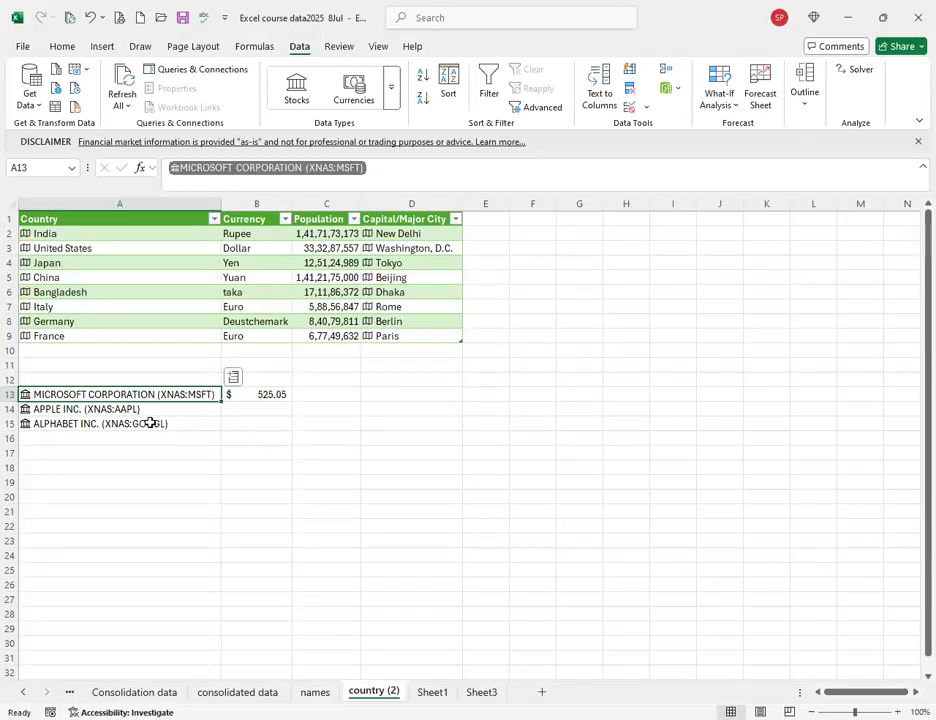
# Fill the price formula down to B15, giving Apple $218.28 and Alphabet $196.63.
pyautogui.click(278, 394)
pyautogui.moveTo(292, 417); pyautogui.dragTo(262, 423)
pyautogui.click(235, 411)
pyautogui.click(42, 409)
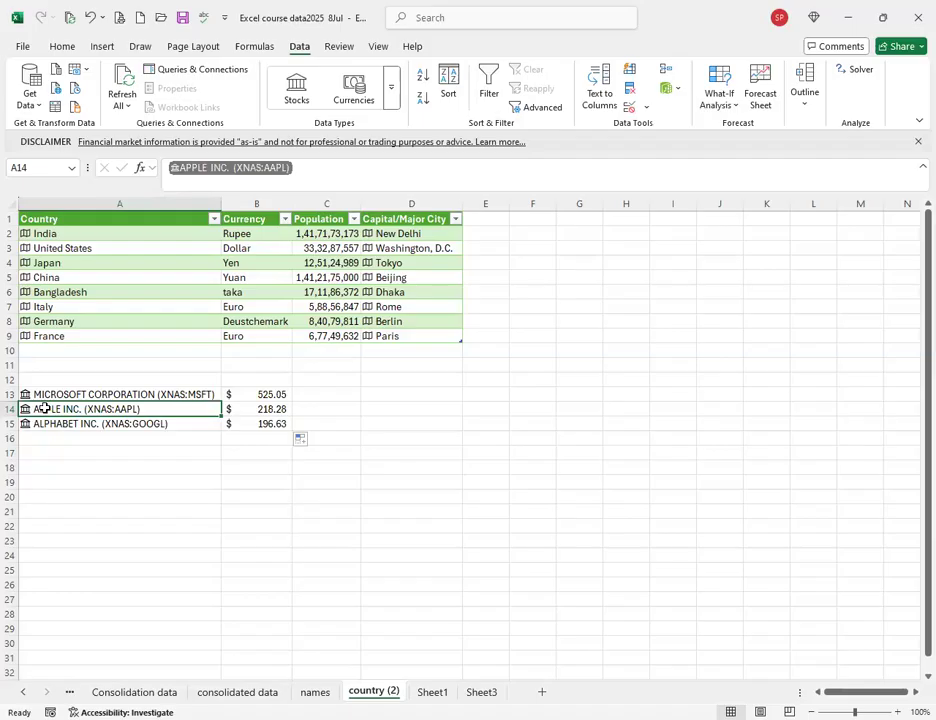
pyautogui.click(257, 410)
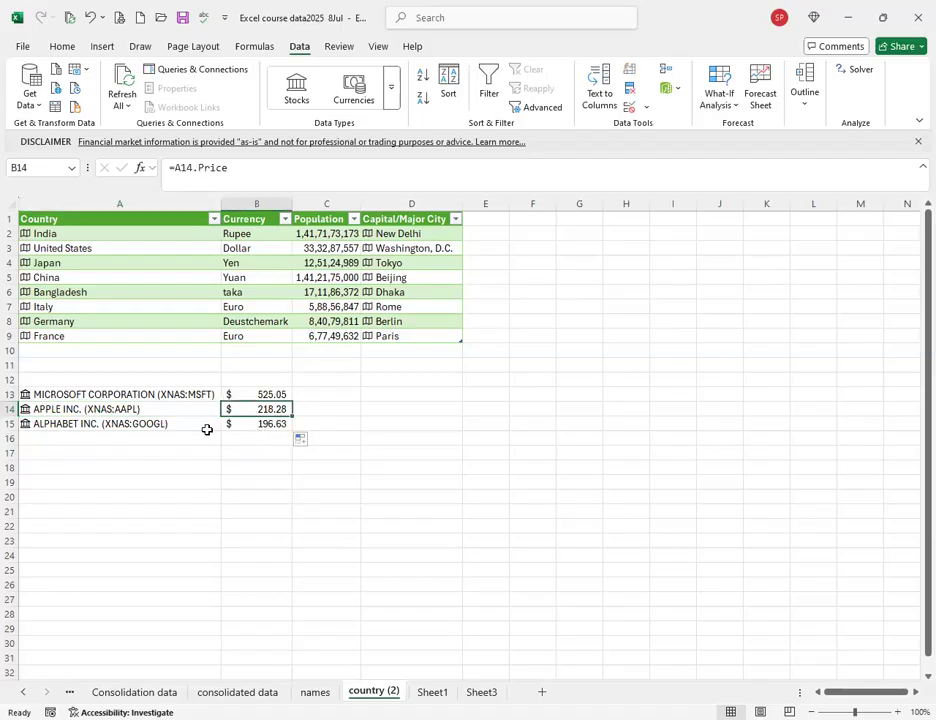
pyautogui.click(100, 424)
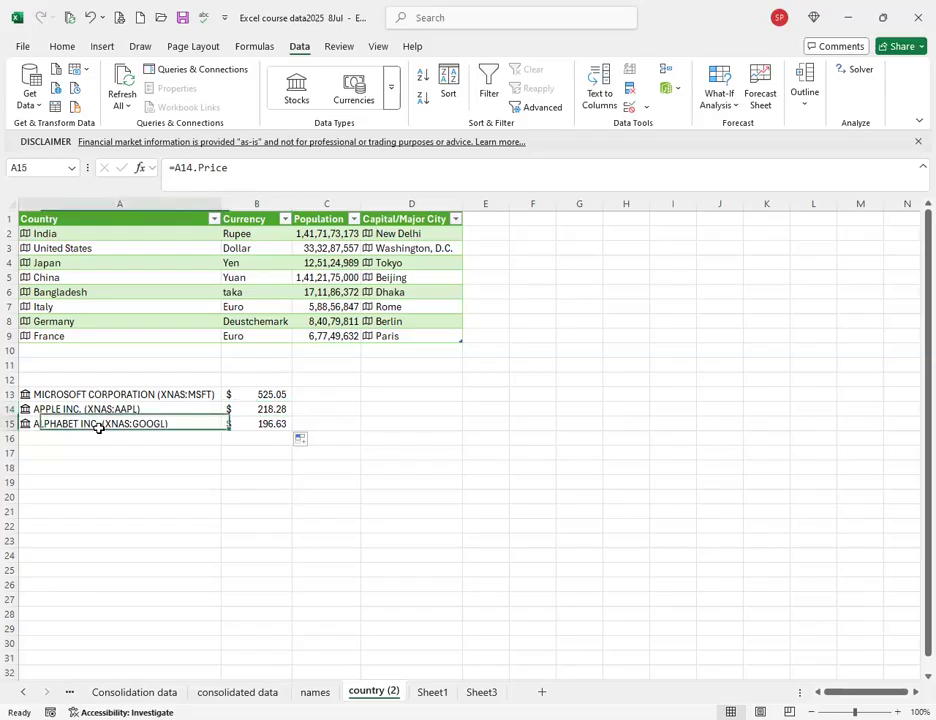
pyautogui.click(265, 424)
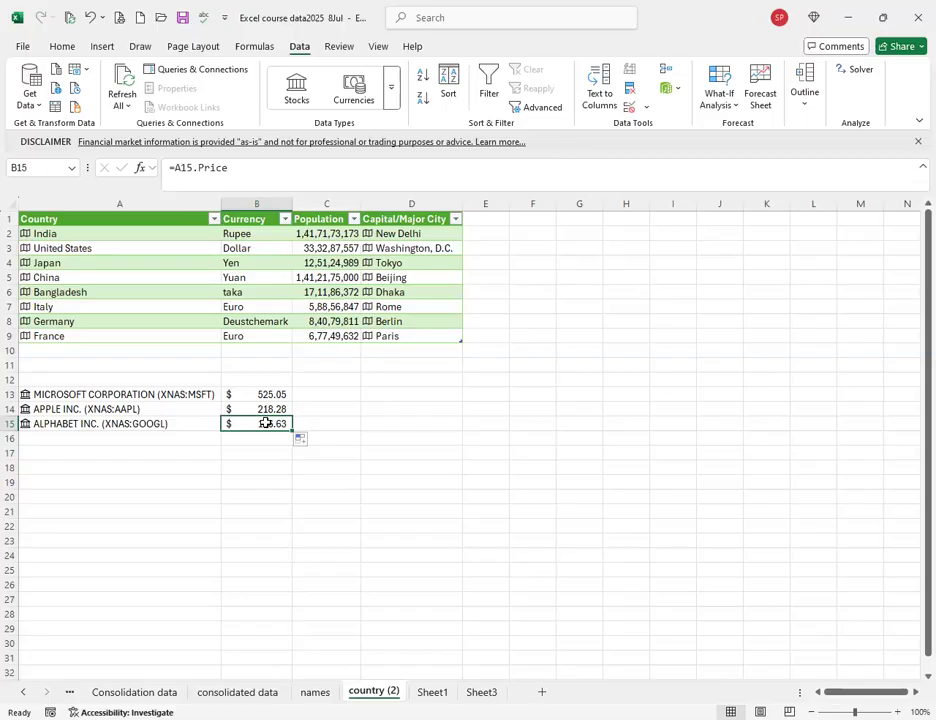
pyautogui.click(117, 465)
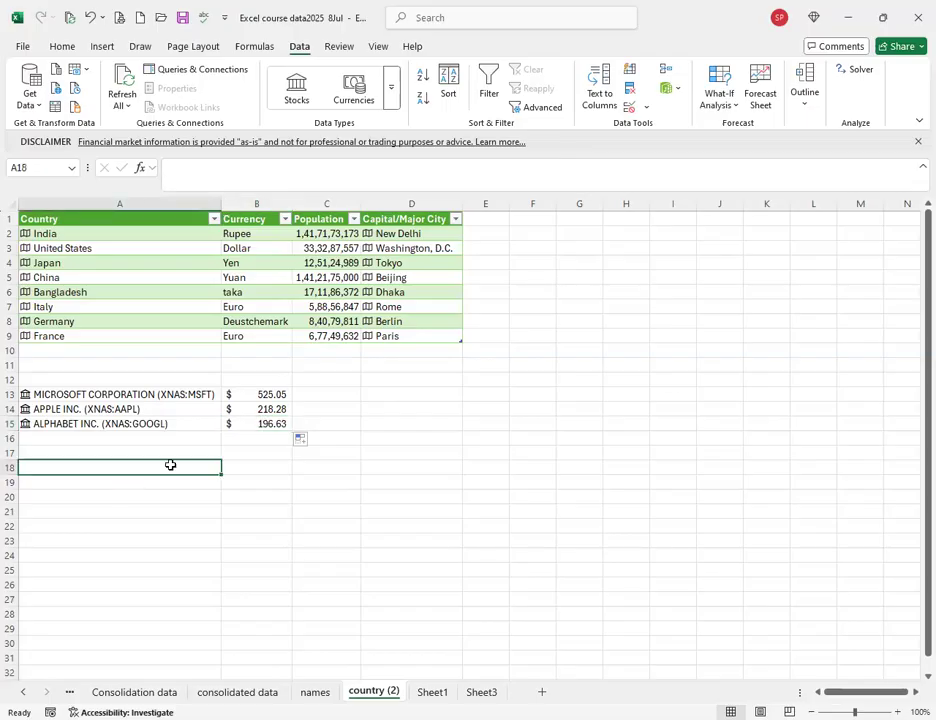
pyautogui.click(396, 92)
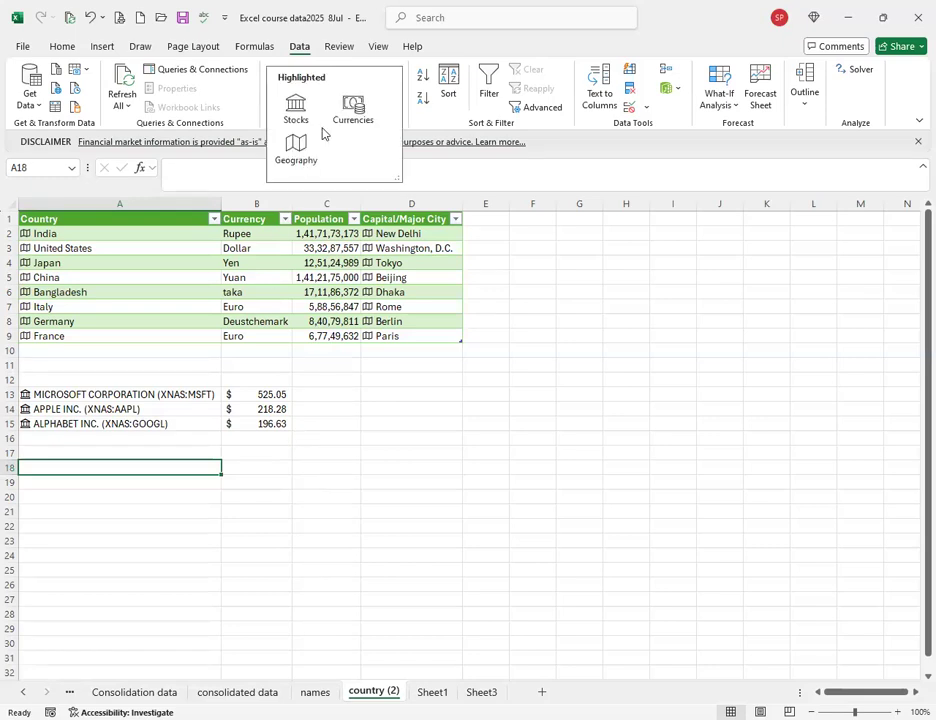
pyautogui.click(28, 240)
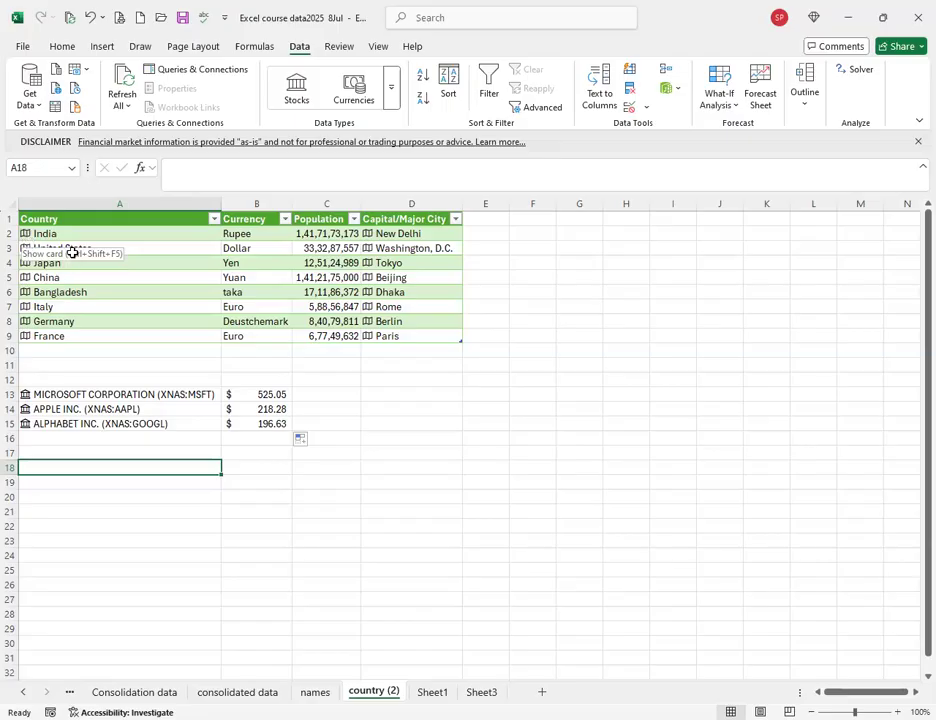
pyautogui.click(75, 233)
pyautogui.moveTo(120, 234); pyautogui.dragTo(120, 336)
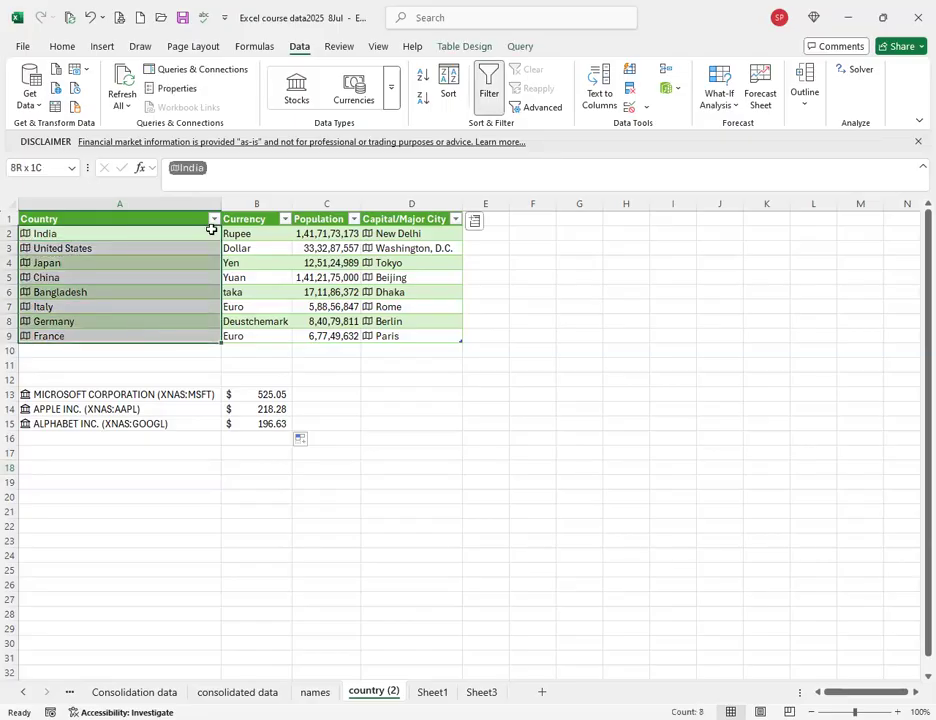
pyautogui.click(350, 90)
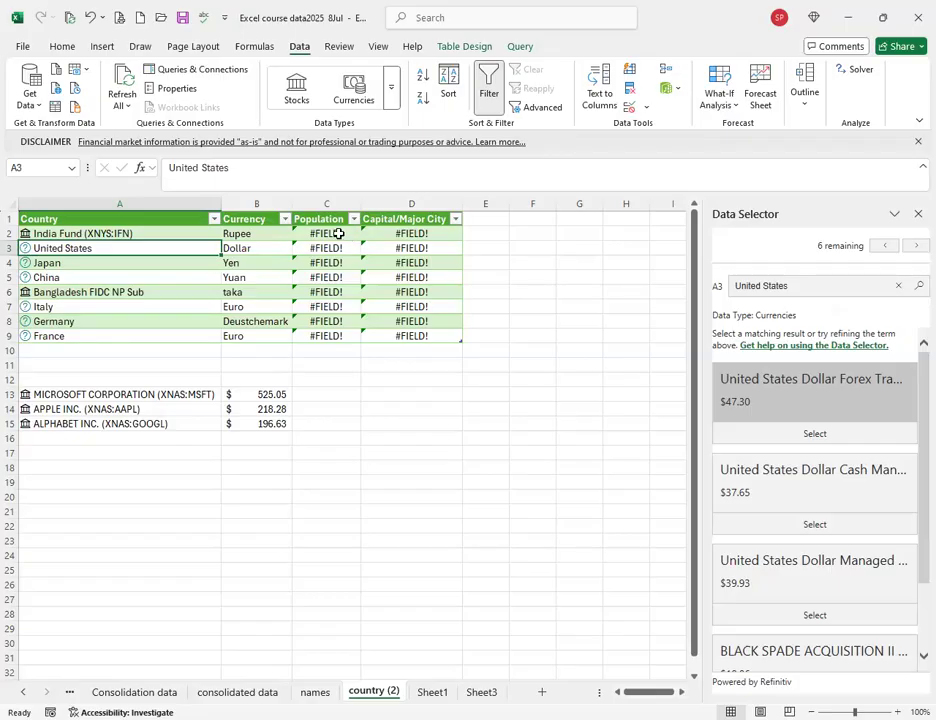
pyautogui.click(918, 213)
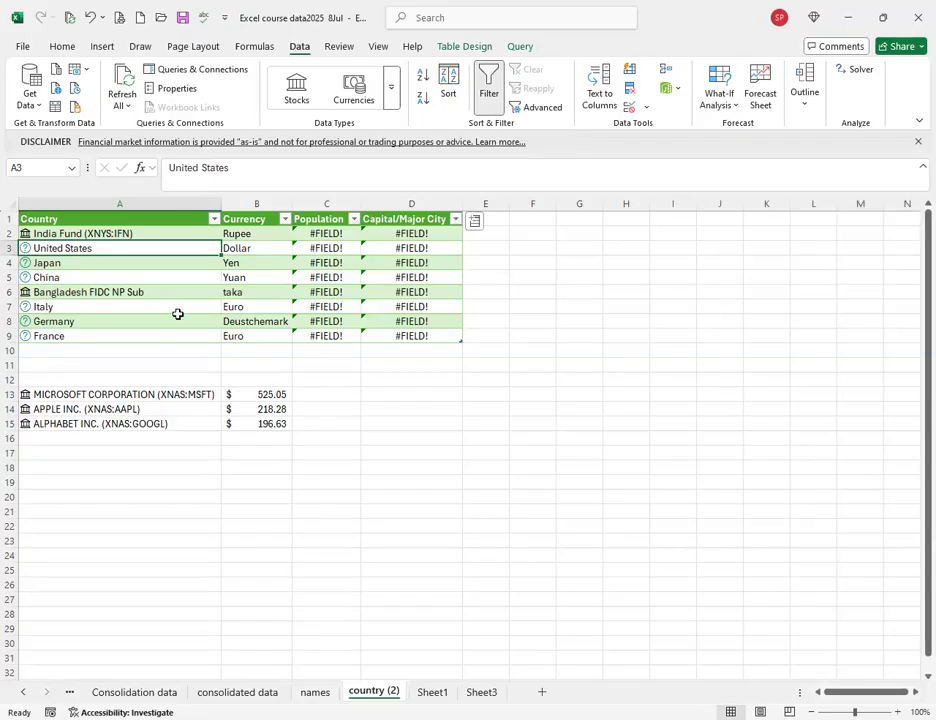
pyautogui.click(76, 467)
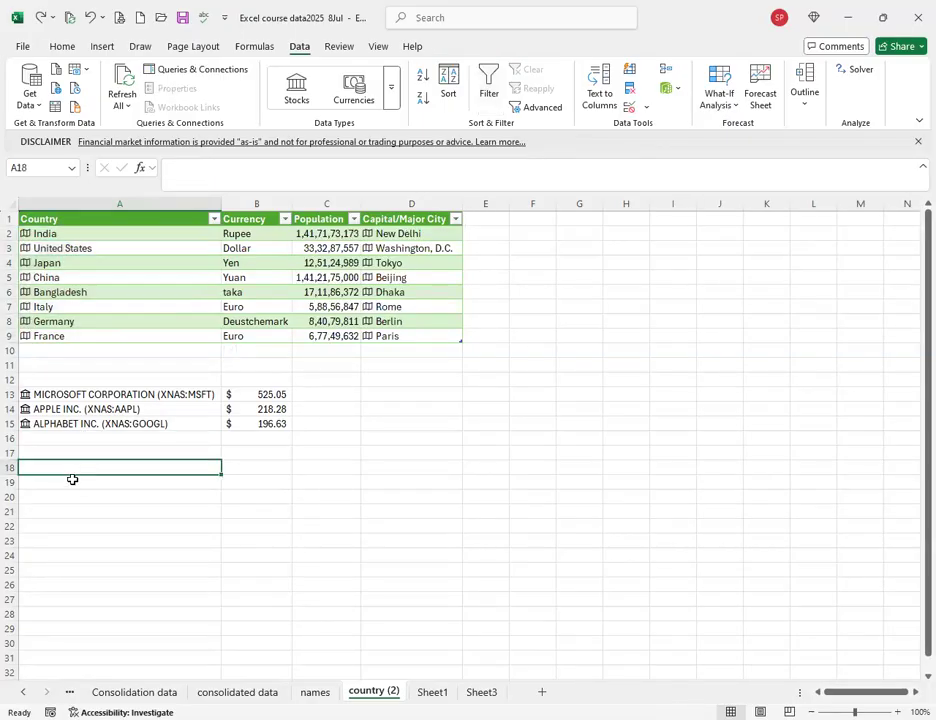
# Enter India, Japan and China in cells A18:A20.
pyautogui.write('India')
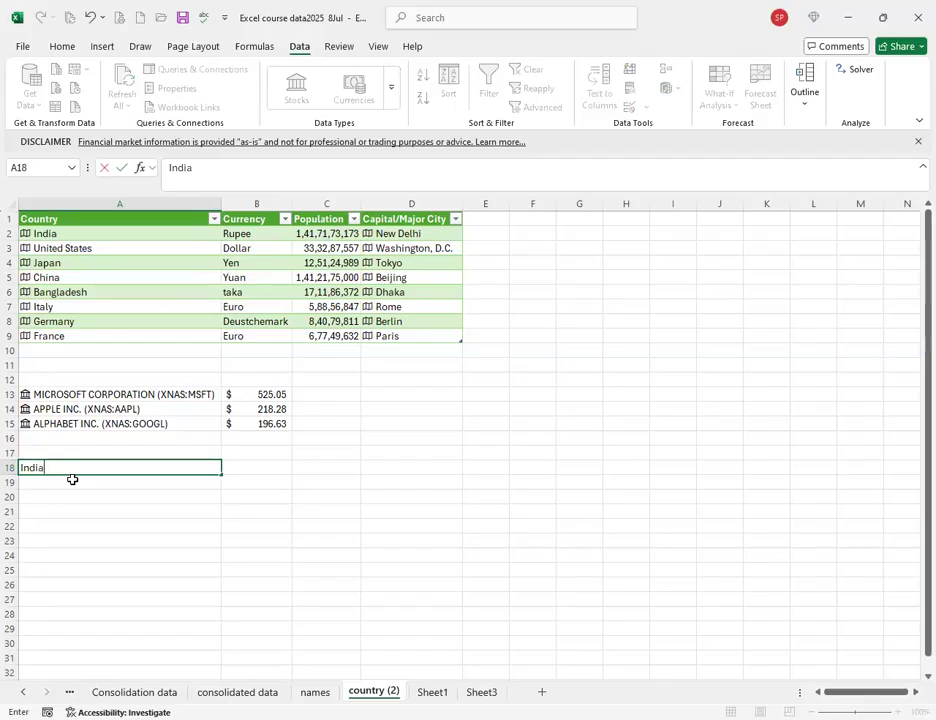
pyautogui.press('Return')
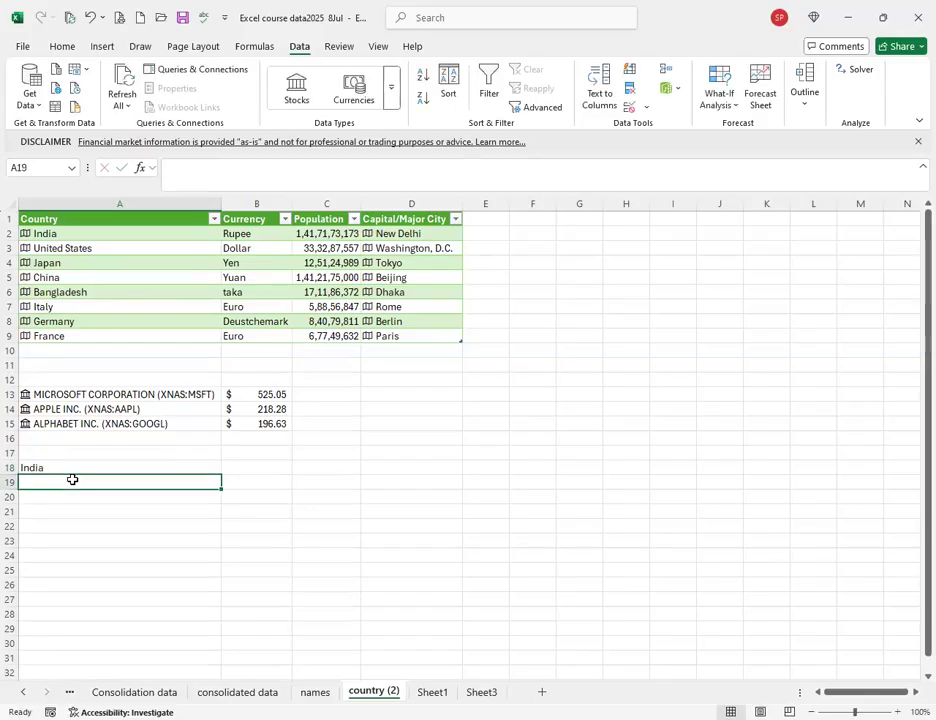
pyautogui.write('Japan')
pyautogui.press('Return')
pyautogui.write('China')
pyautogui.press('Return')
# Convert A18:A20 to the Currencies data type and select A18.
pyautogui.moveTo(75, 467); pyautogui.dragTo(73, 495)
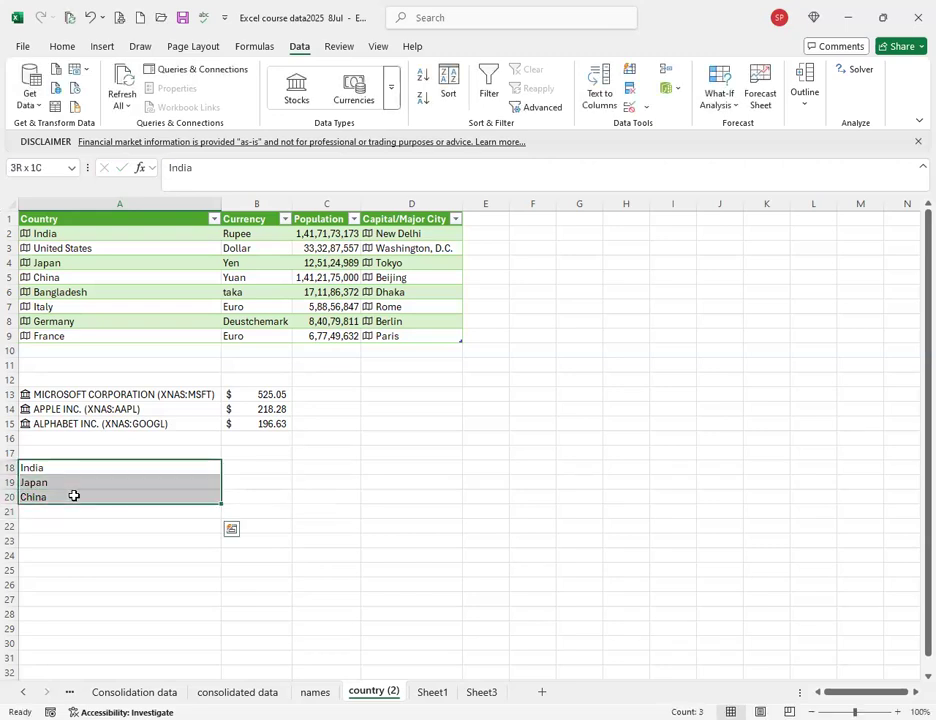
pyautogui.click(352, 92)
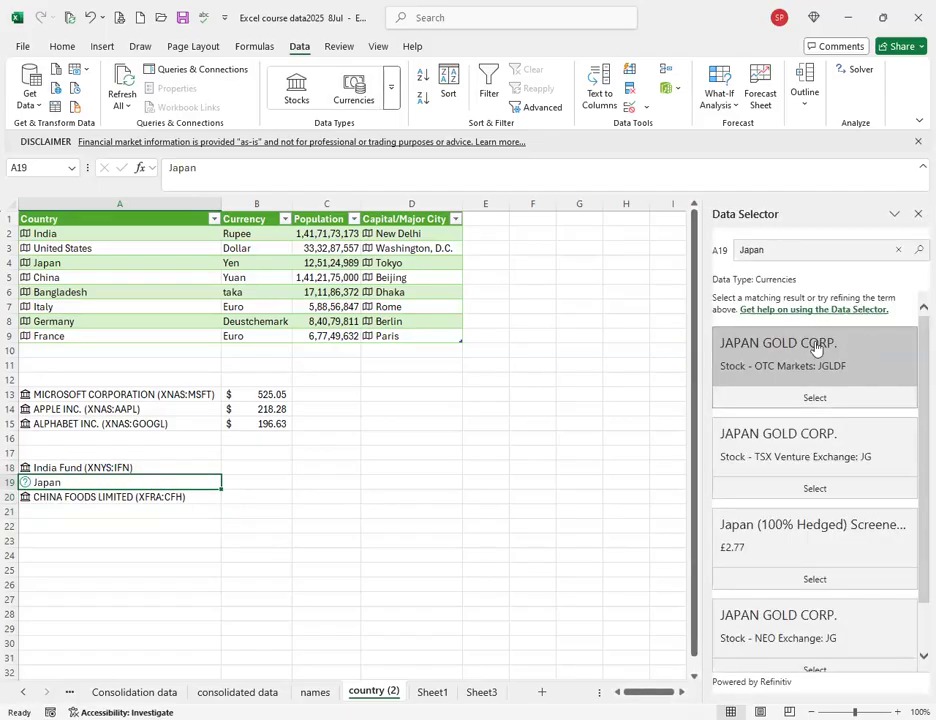
pyautogui.click(119, 468)
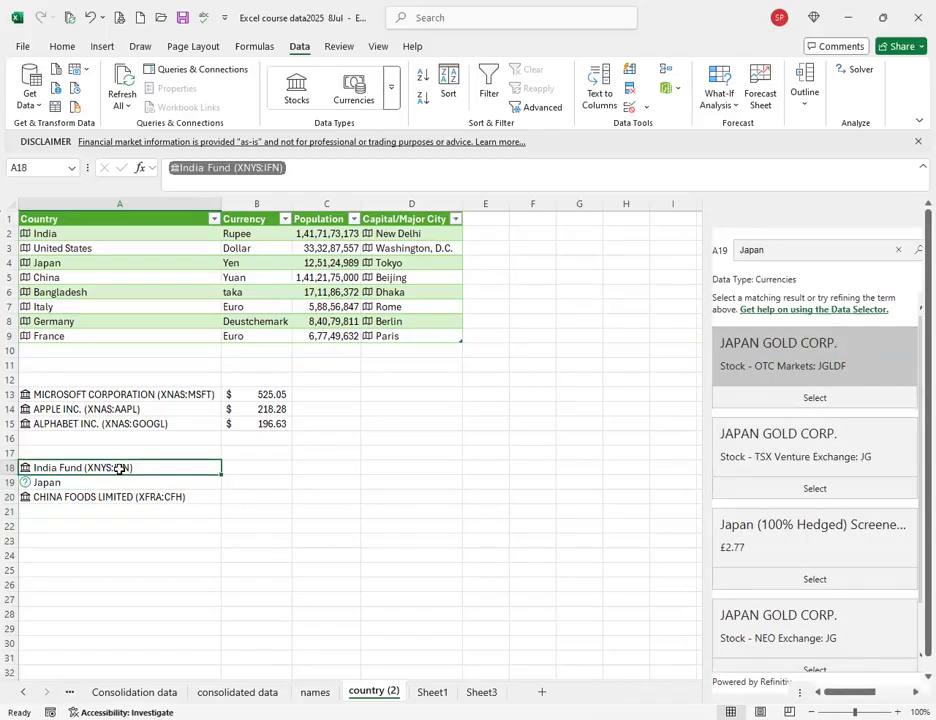
# Review the India Fund card, then add India's Currency code field as a new table column.
pyautogui.click(25, 467)
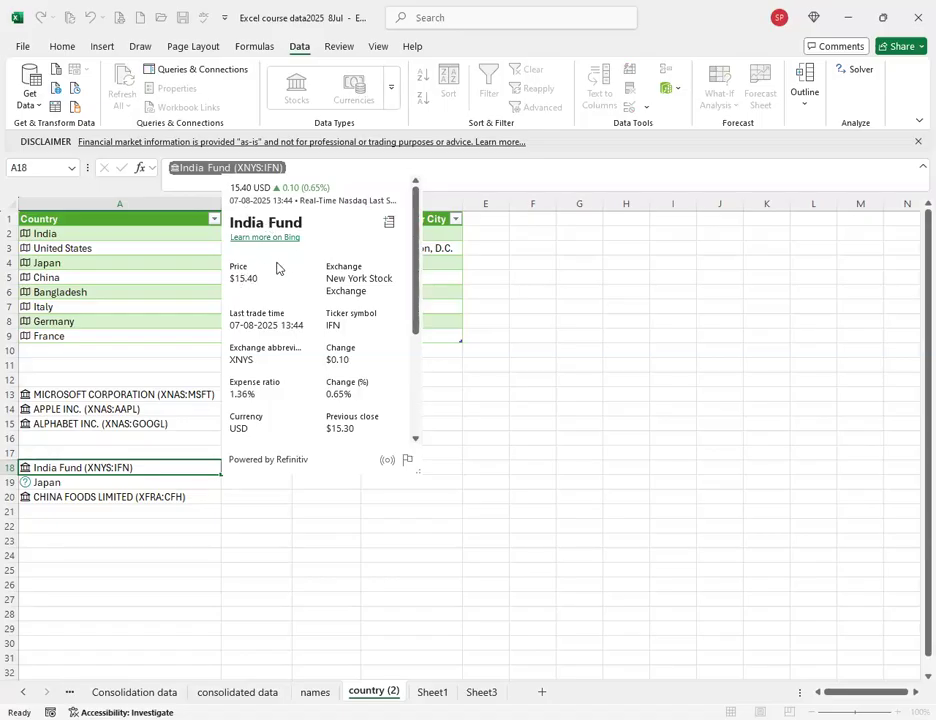
pyautogui.scroll(-3, 249, 330)
pyautogui.scroll(-1, 249, 358)
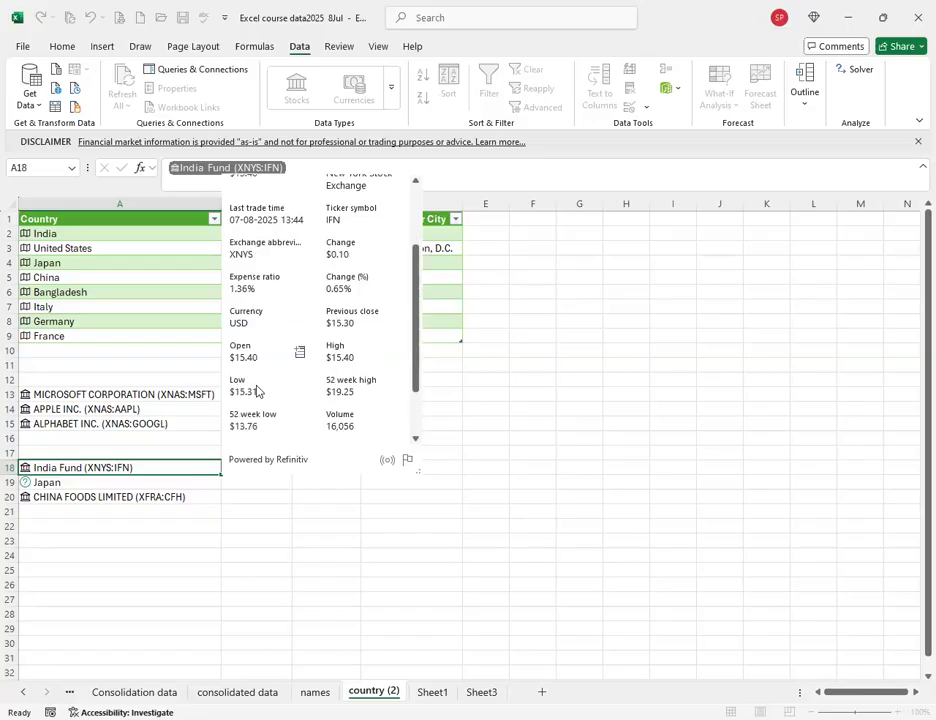
pyautogui.scroll(-2, 272, 401)
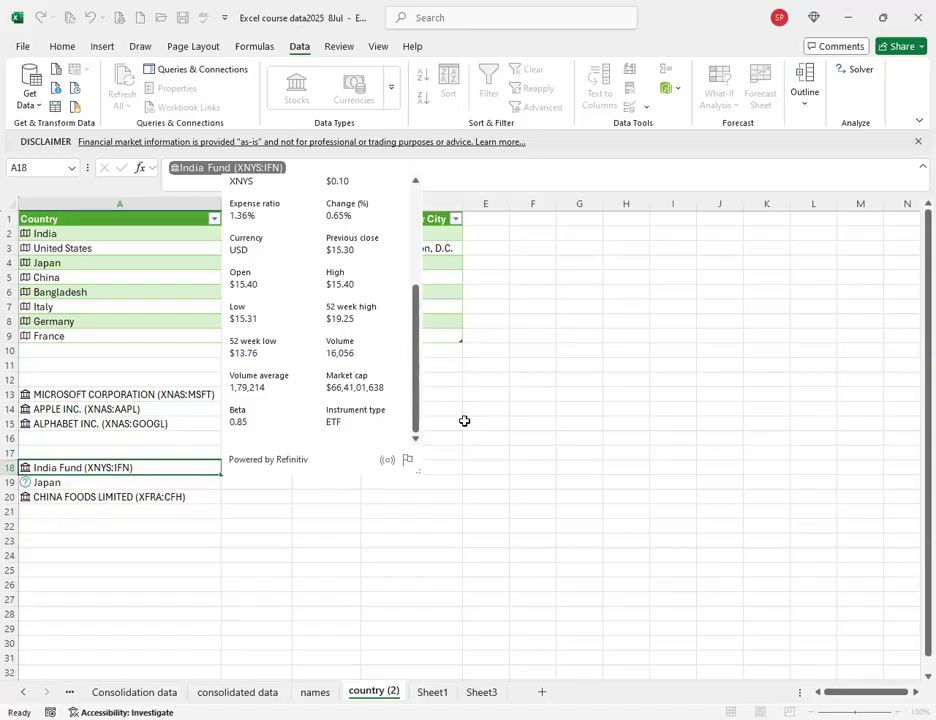
pyautogui.click(32, 235)
pyautogui.click(29, 234)
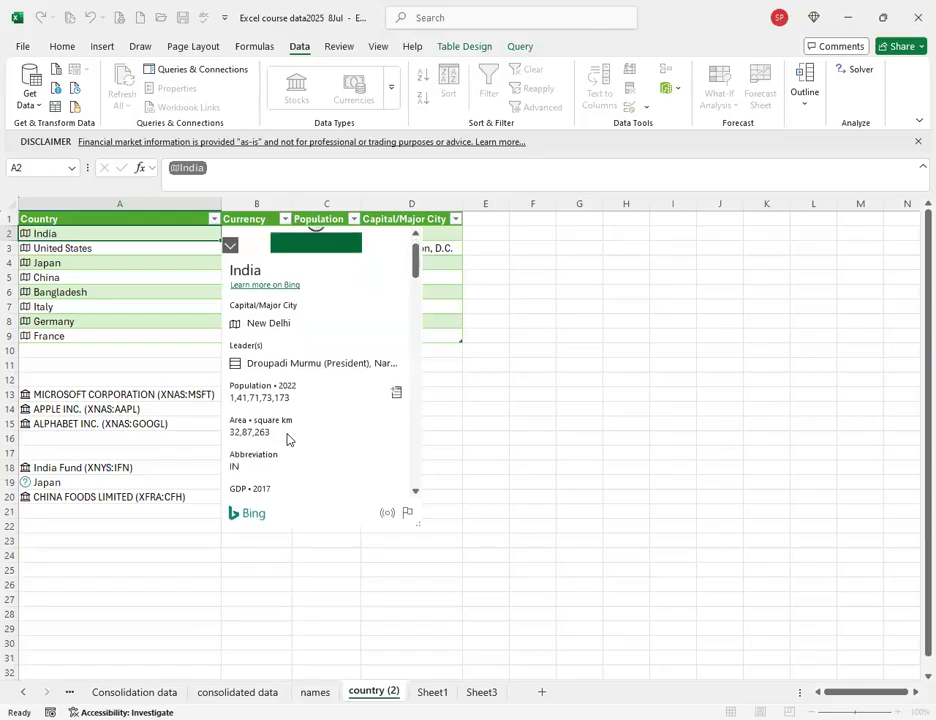
pyautogui.scroll(-3, 287, 439)
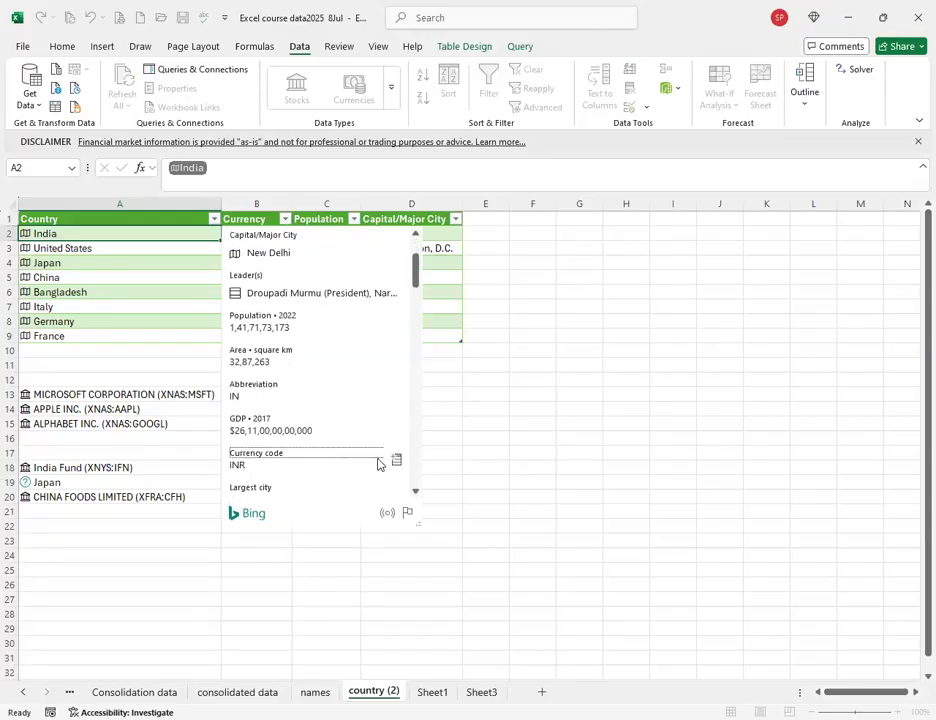
pyautogui.click(394, 461)
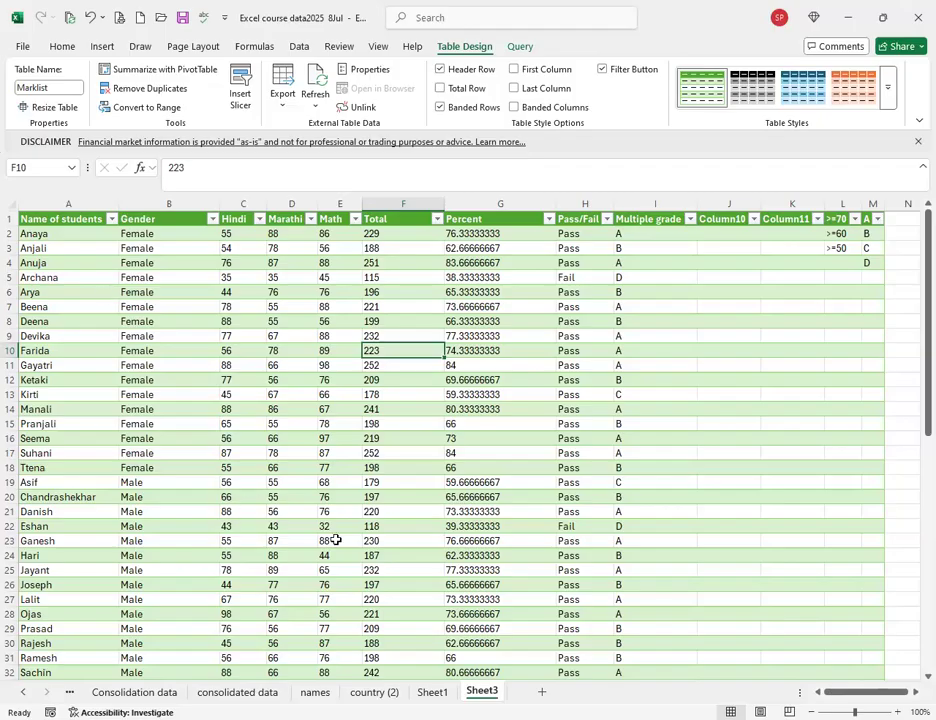
# Look over the names, Sheet1 and Sheet3 tabs, then insert blank Sheet4 after Sheet3.
pyautogui.click(316, 692)
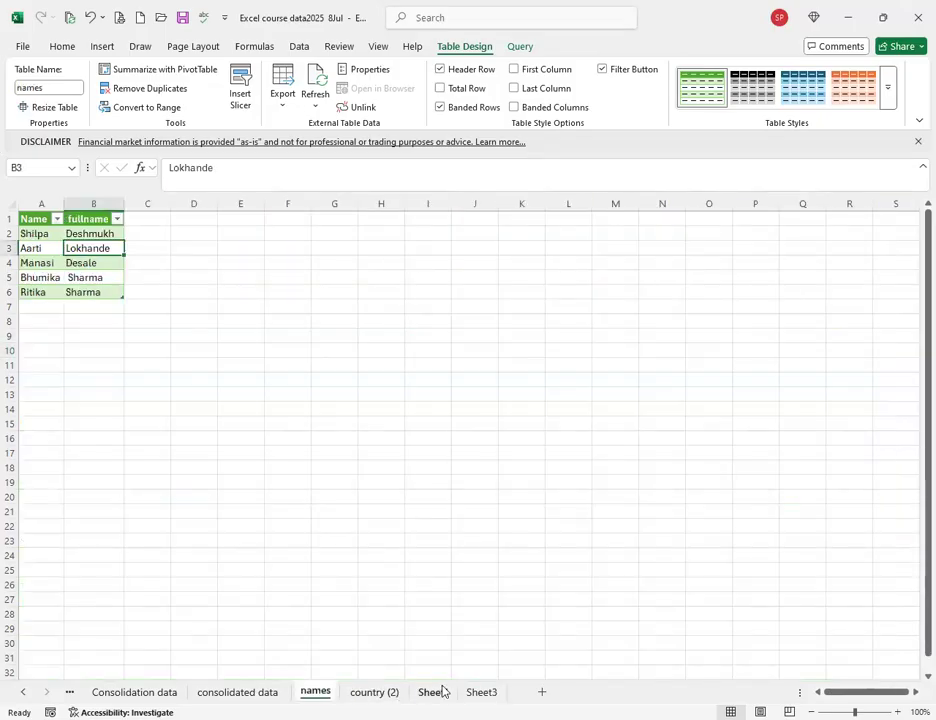
pyautogui.click(433, 692)
pyautogui.click(500, 692)
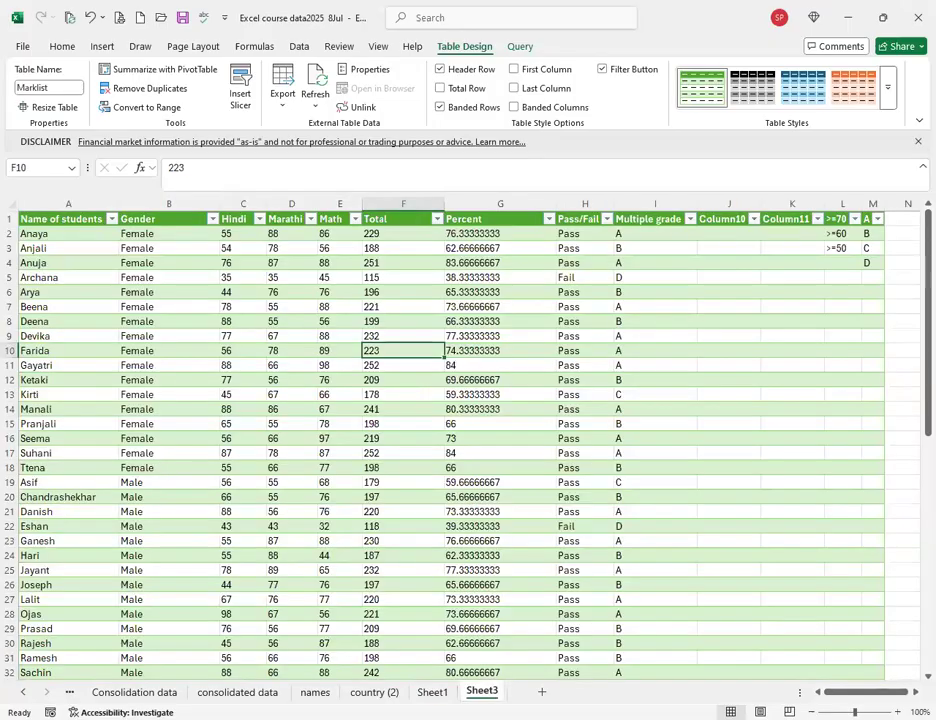
pyautogui.click(541, 691)
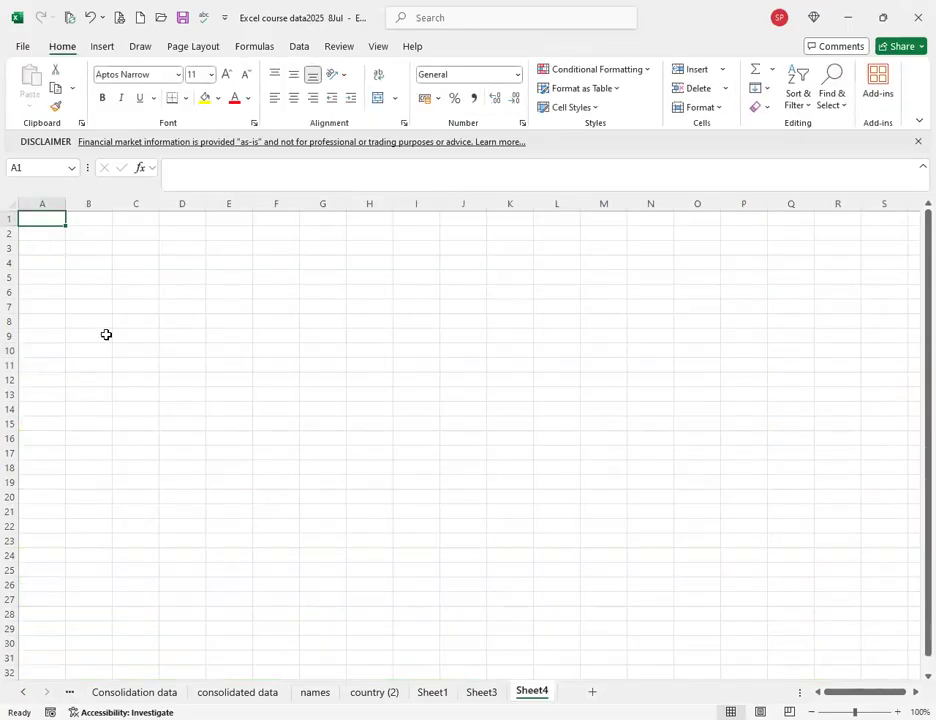
# Enter 'Monday-Tuesday-Wednesday' into cell A1 of Sheet4.
pyautogui.scroll(5, 114, 360)
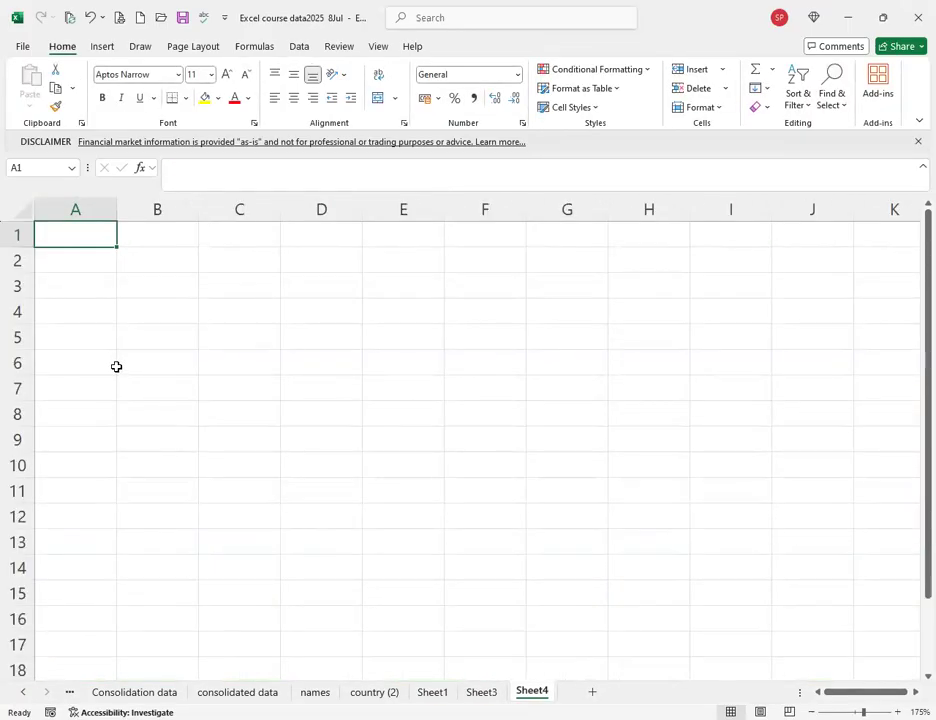
pyautogui.scroll(2, 115, 340)
pyautogui.write('Mon')
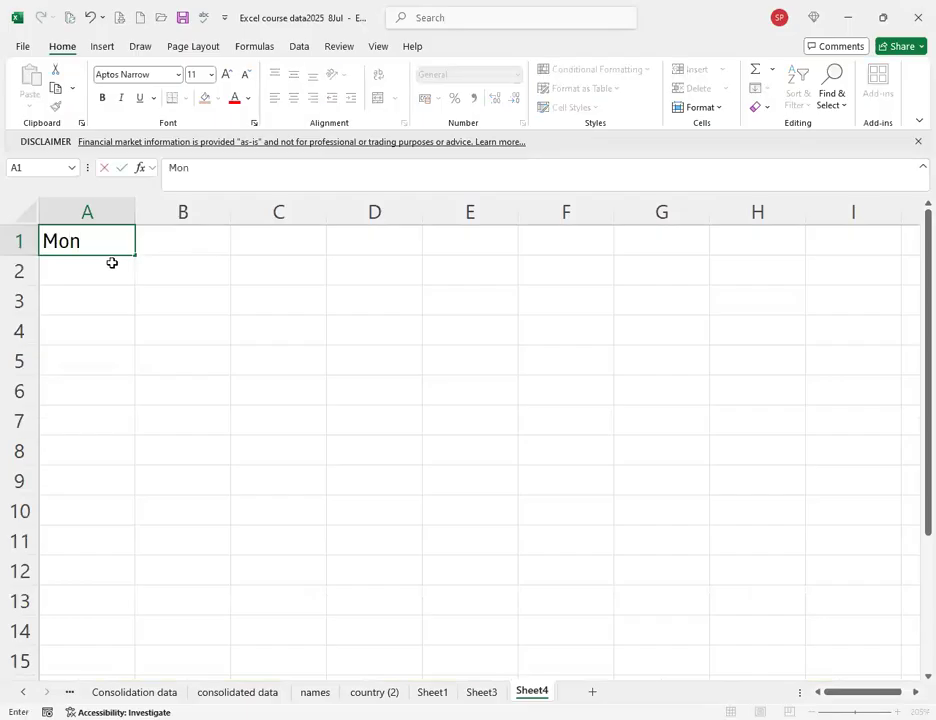
pyautogui.write('day-Tuesday')
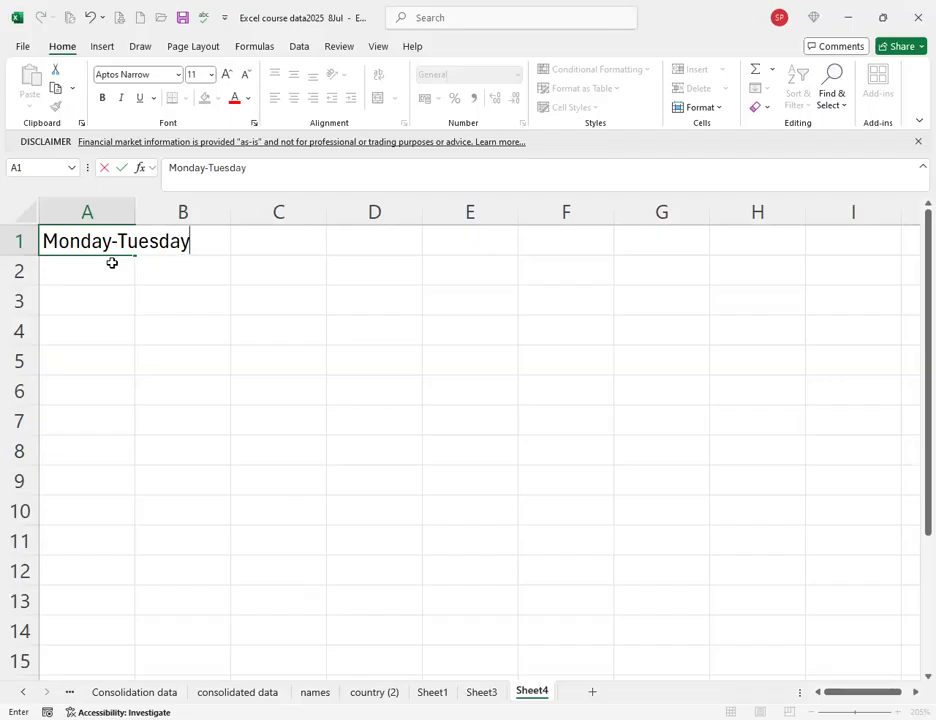
pyautogui.write('-Wed')
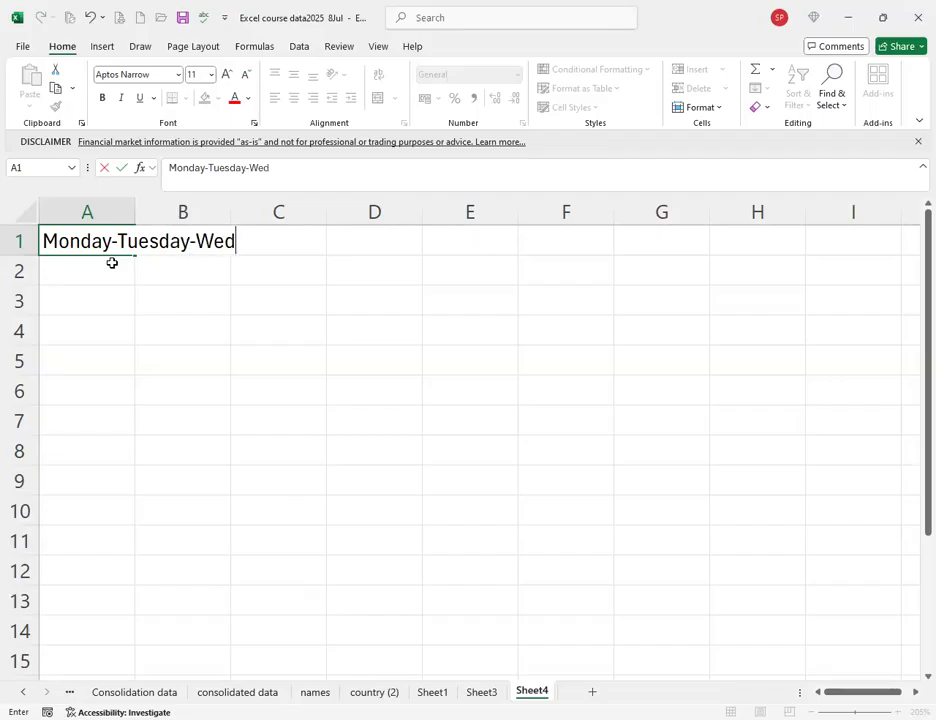
pyautogui.write('nesday')
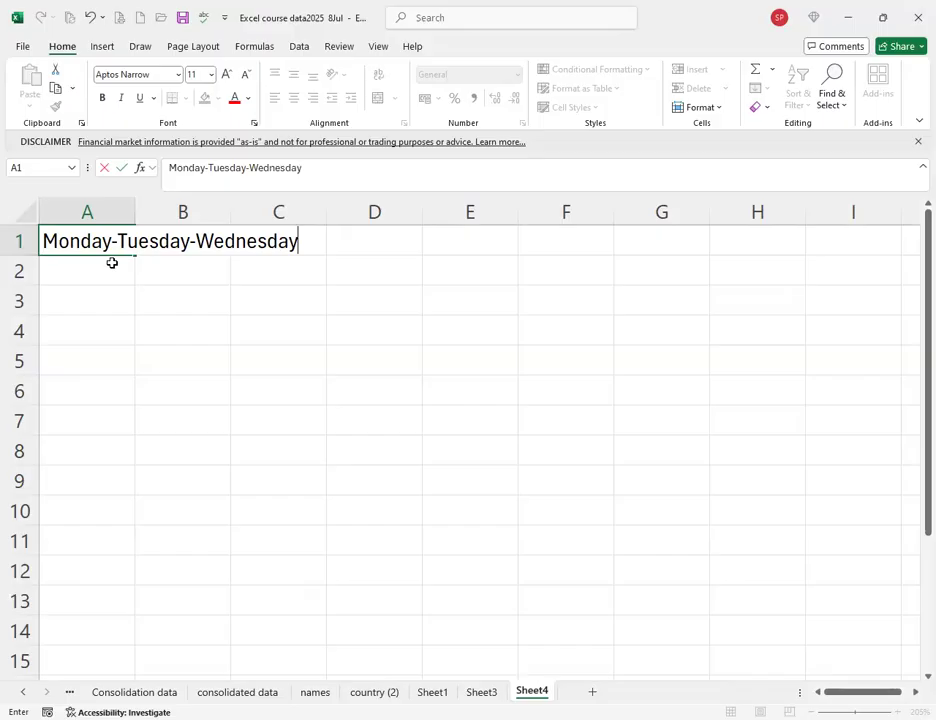
pyautogui.press('Return')
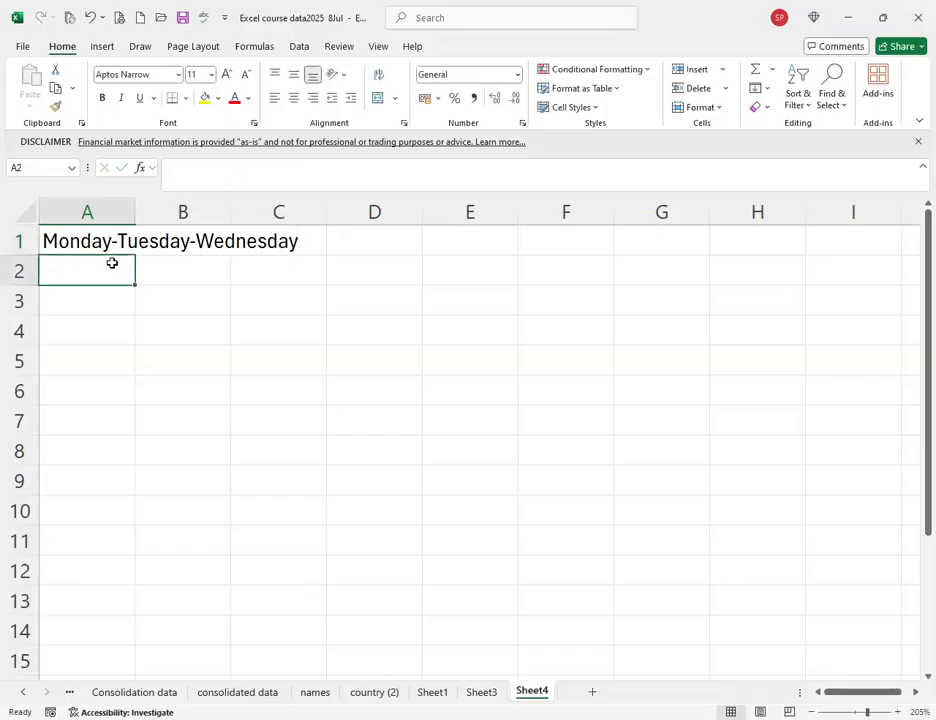
# Select A1 and launch the Text to Columns wizard from the Data tab.
pyautogui.click(99, 241)
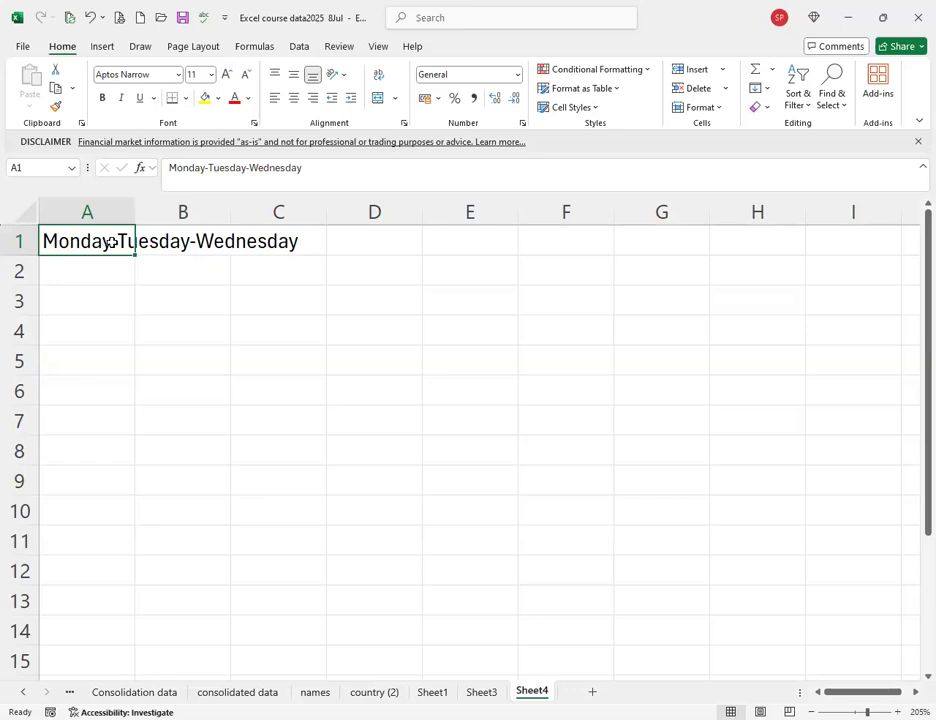
pyautogui.click(300, 48)
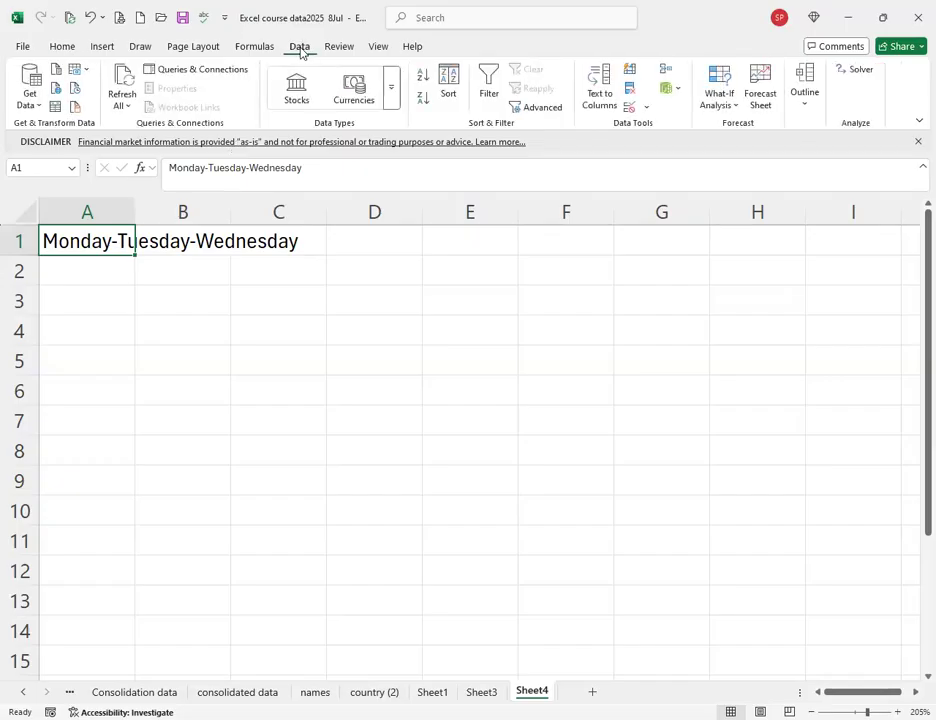
pyautogui.click(604, 94)
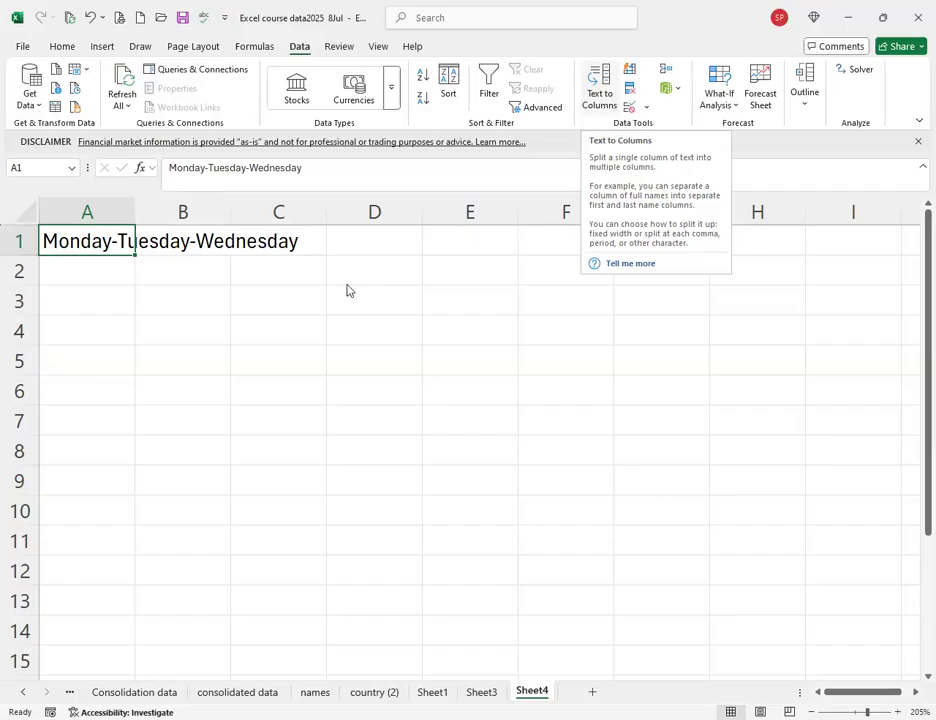
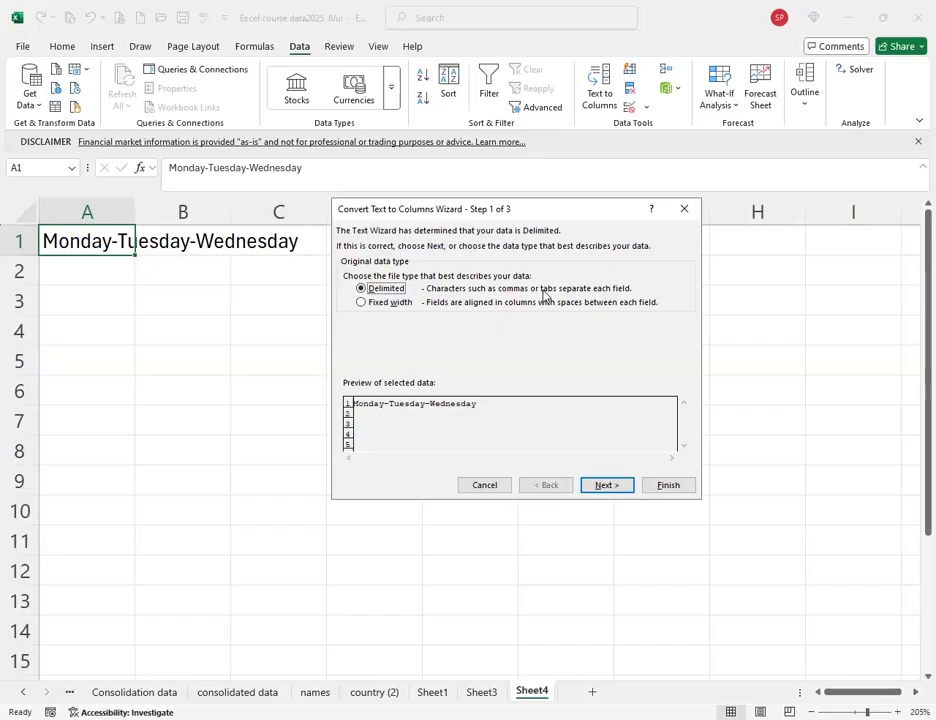
# Split A1 on a '-' Other delimiter (Tab unchecked) into Monday, Tuesday, Wednesday across A1:C1.
pyautogui.click(604, 485)
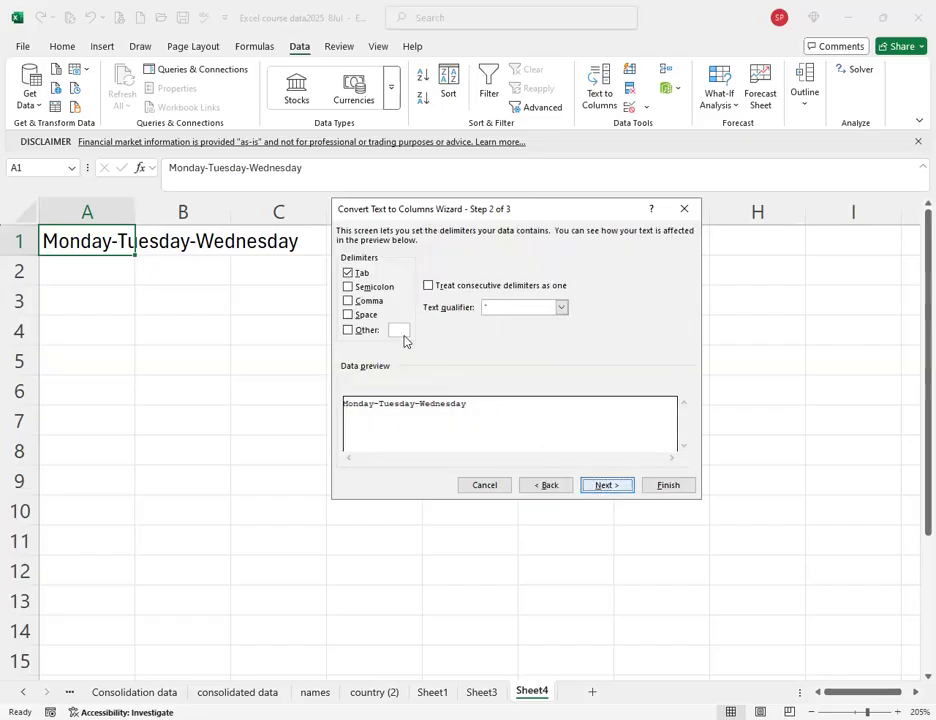
pyautogui.click(349, 274)
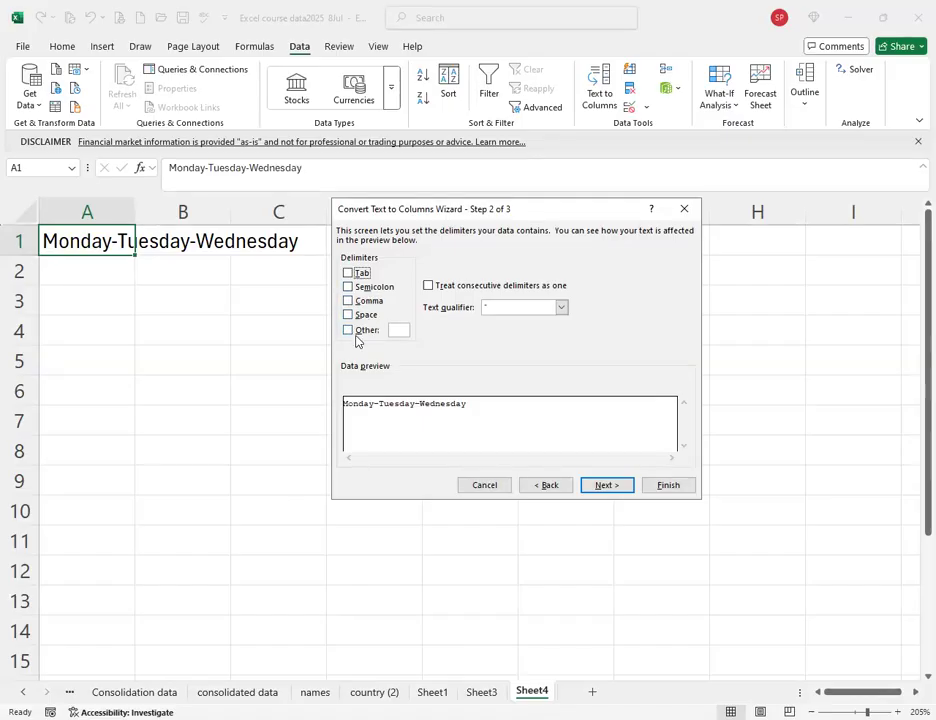
pyautogui.click(348, 330)
pyautogui.write('-')
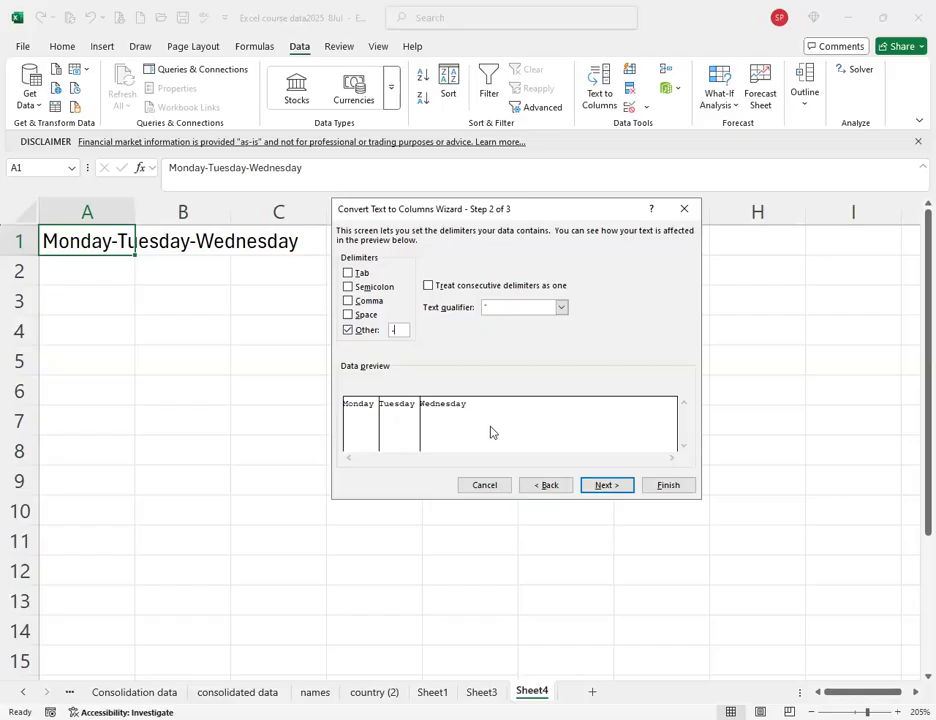
pyautogui.click(600, 487)
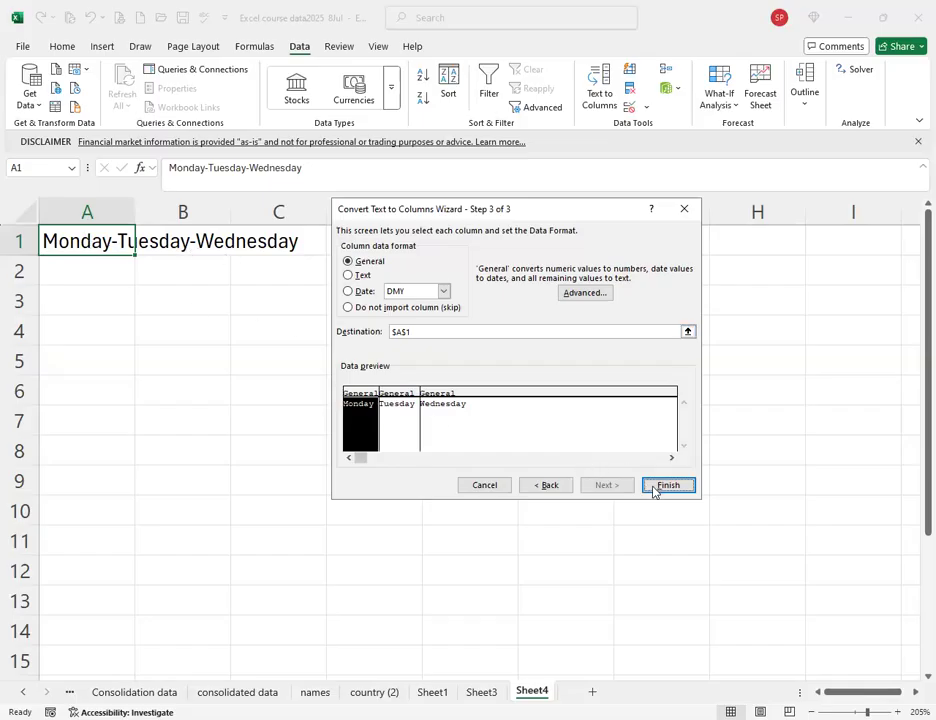
pyautogui.press('Return')
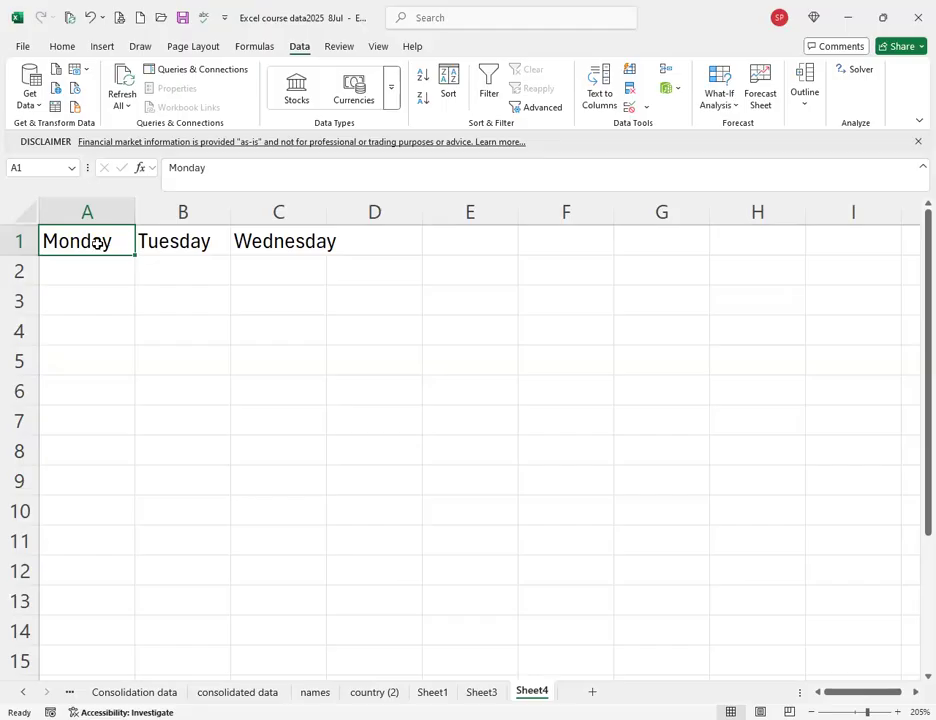
pyautogui.click(186, 241)
pyautogui.click(287, 245)
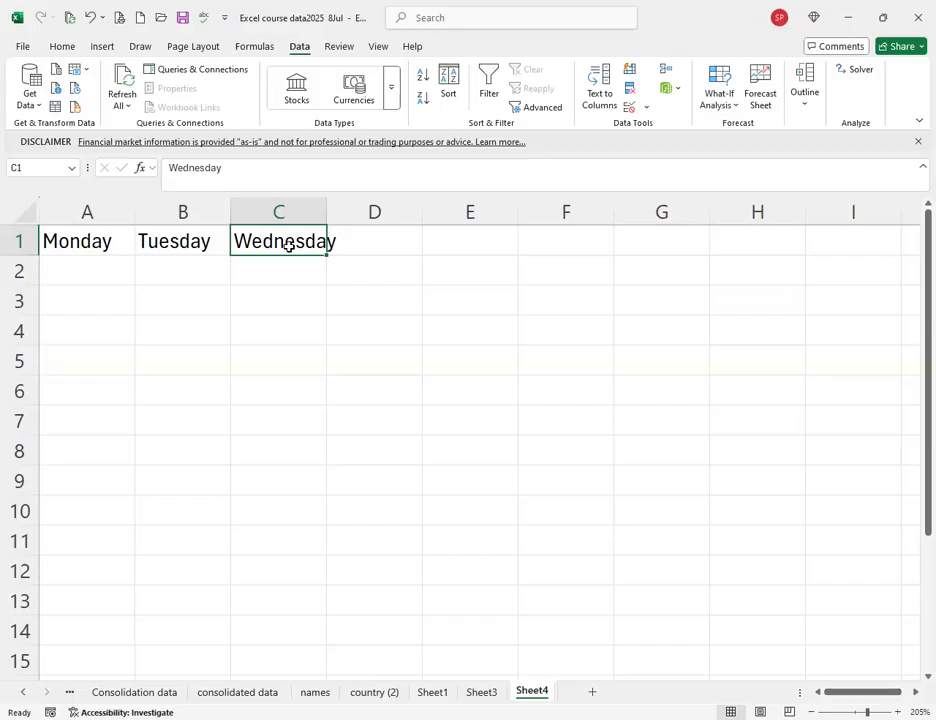
pyautogui.click(374, 692)
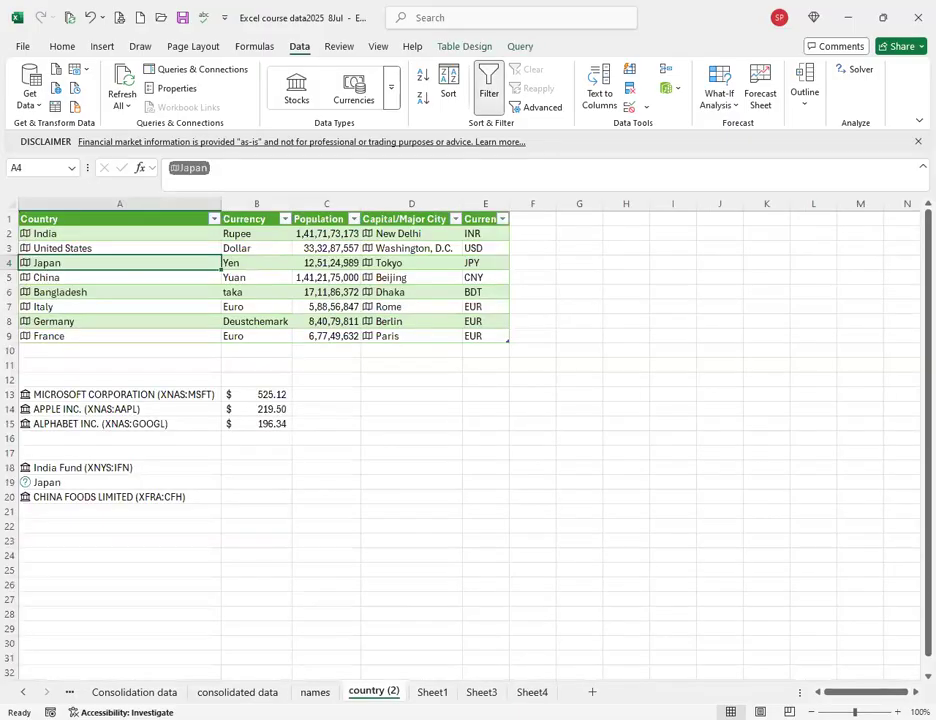
pyautogui.hotkey('ctrl', 'pageup')
pyautogui.hotkey('ctrl', 'pageup')
pyautogui.hotkey('ctrl', 'pageup')
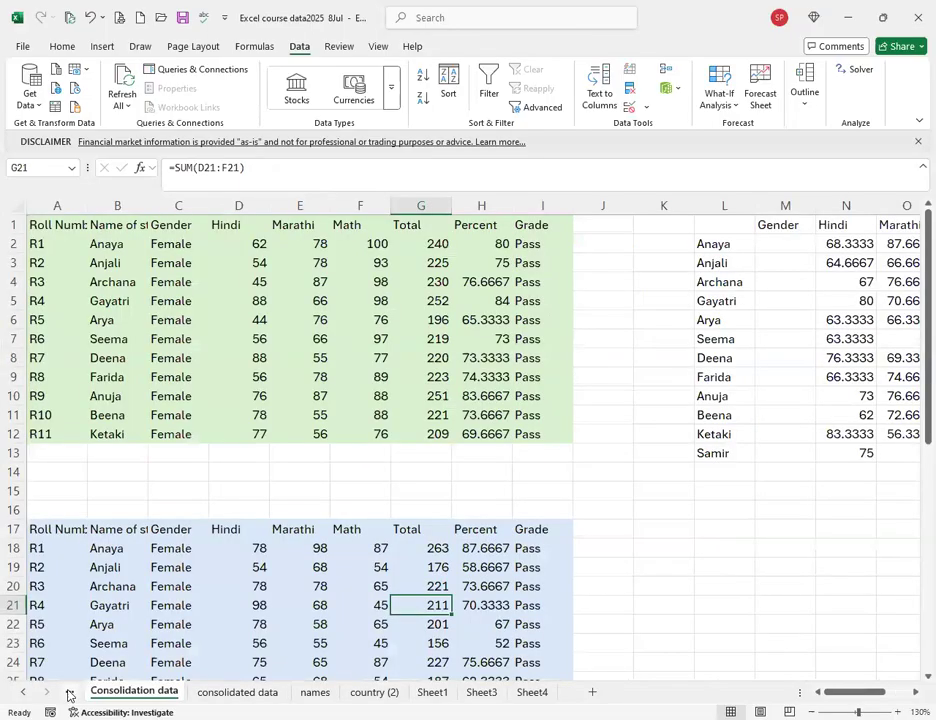
pyautogui.hotkey('ctrl', 'pageup')
pyautogui.hotkey('ctrl', 'pageup')
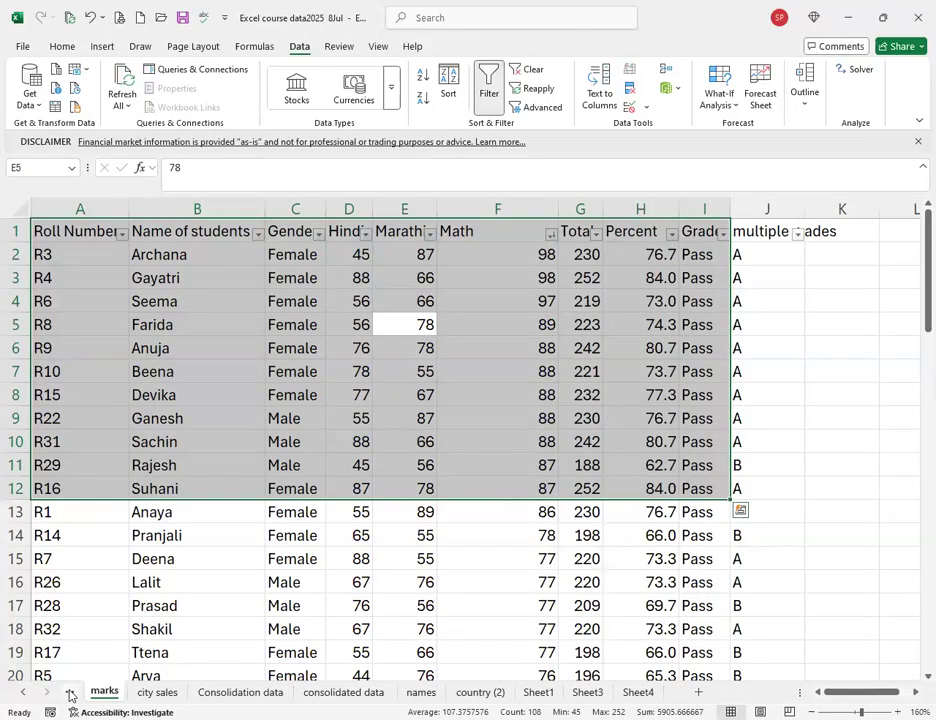
pyautogui.hotkey('ctrl', 'pageup')
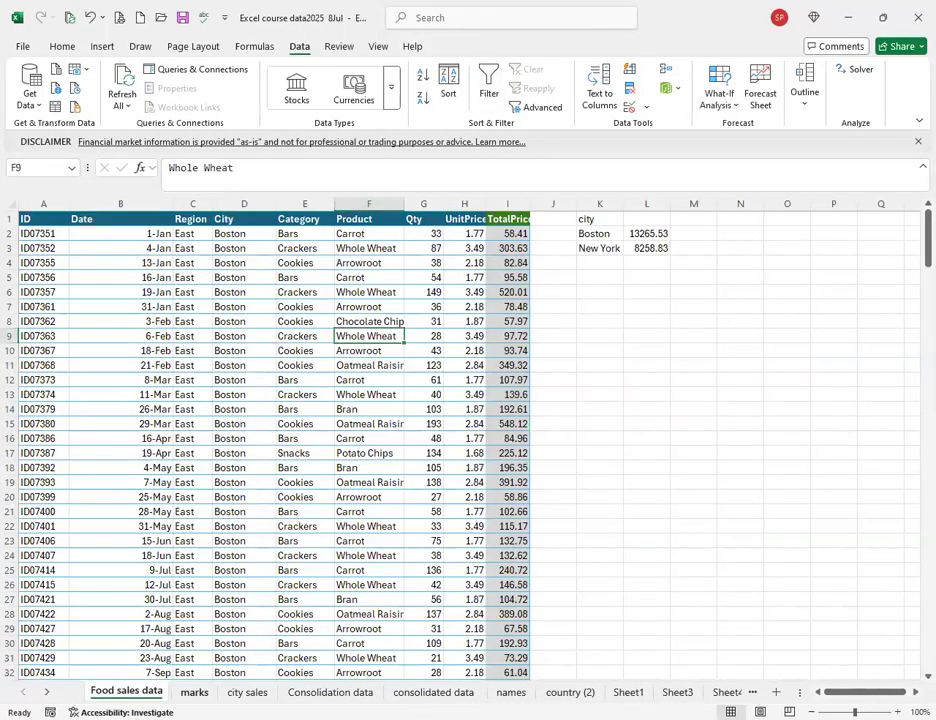
pyautogui.hotkey('ctrl', 'pagedown')
pyautogui.click(247, 692)
pyautogui.click(330, 692)
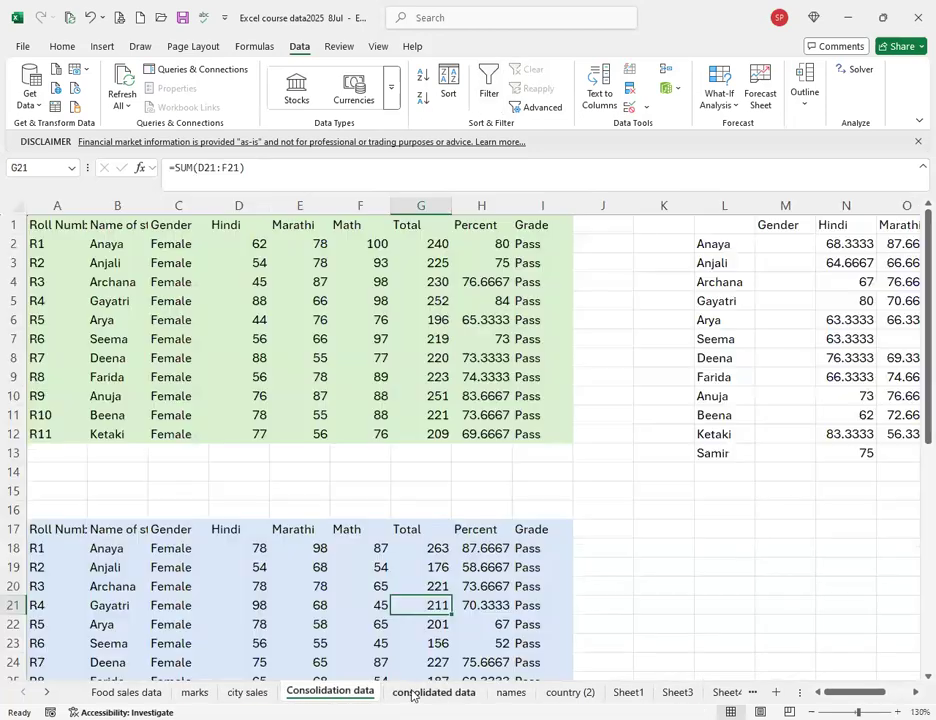
pyautogui.click(432, 692)
pyautogui.click(510, 692)
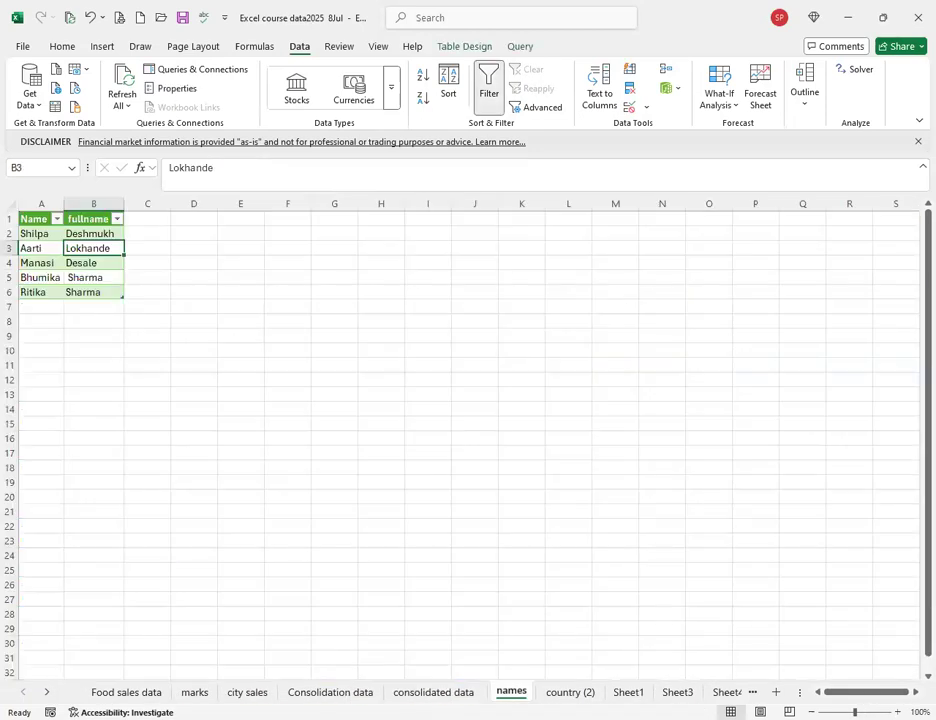
pyautogui.click(556, 692)
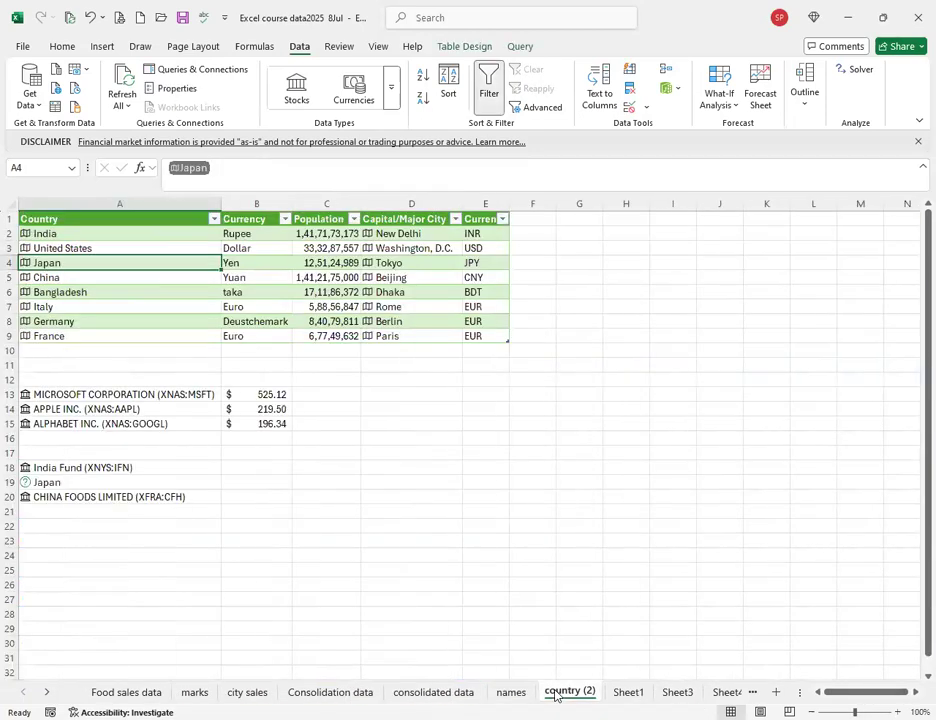
pyautogui.click(628, 692)
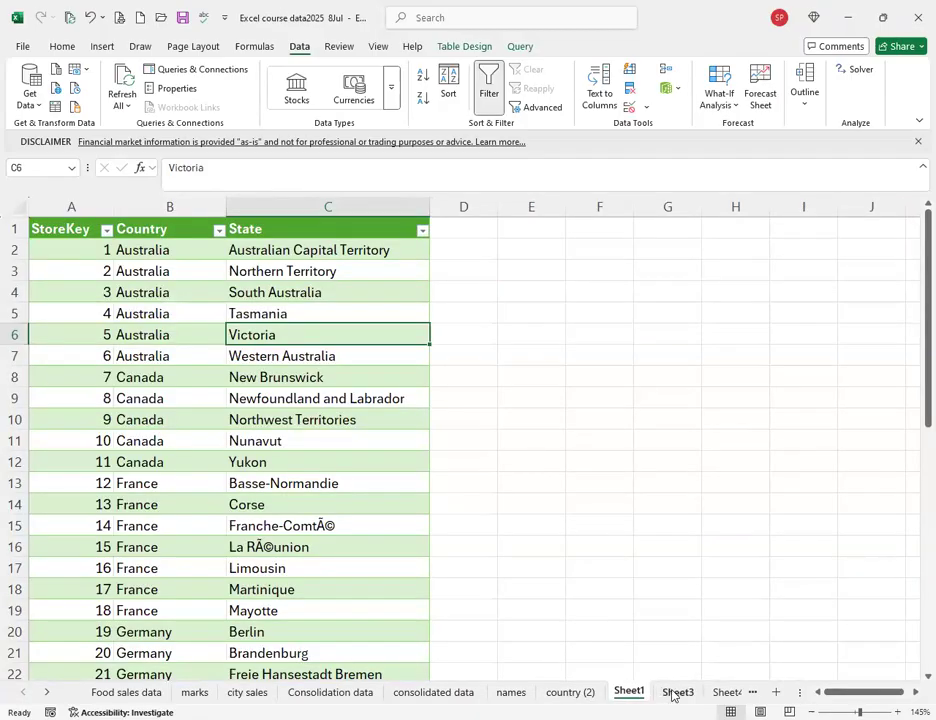
pyautogui.click(677, 692)
pyautogui.click(727, 692)
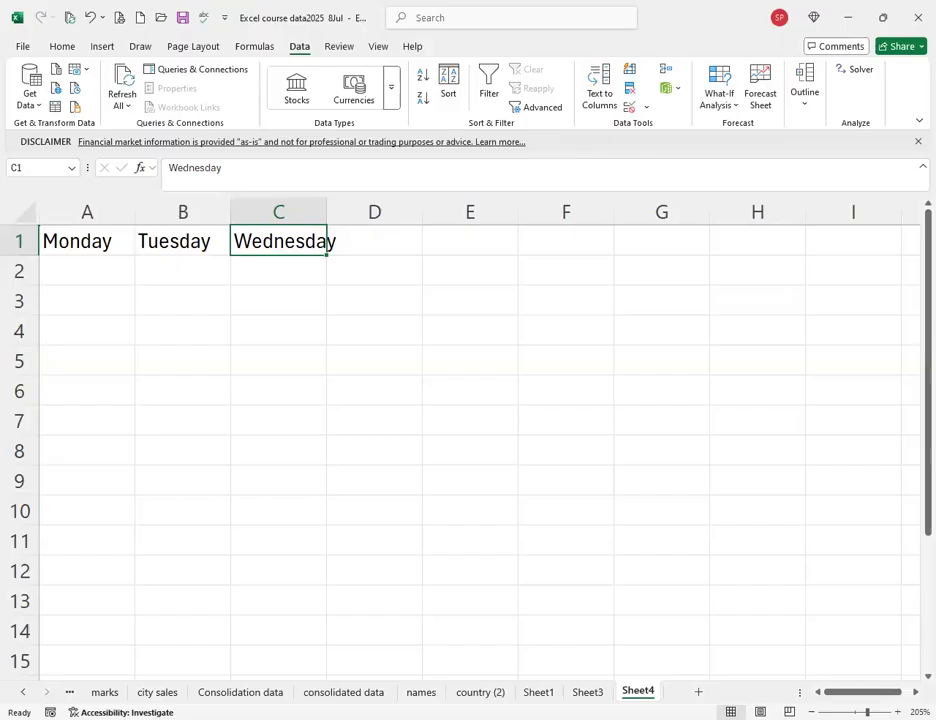
pyautogui.rightClick(643, 691)
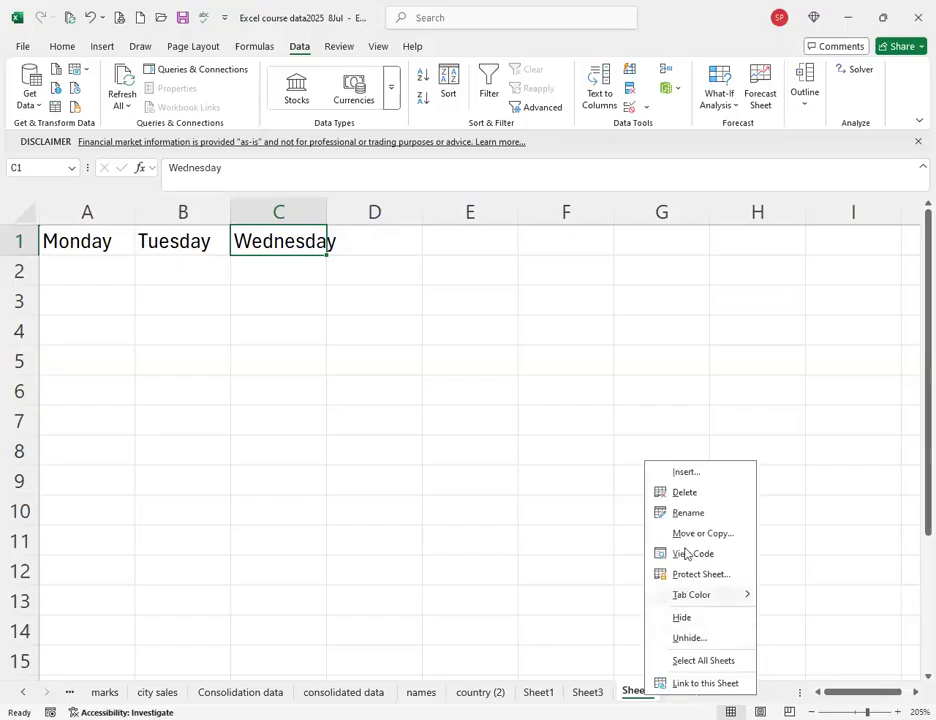
# Unhide Sheet5 from the list of hidden sheets.
pyautogui.click(689, 639)
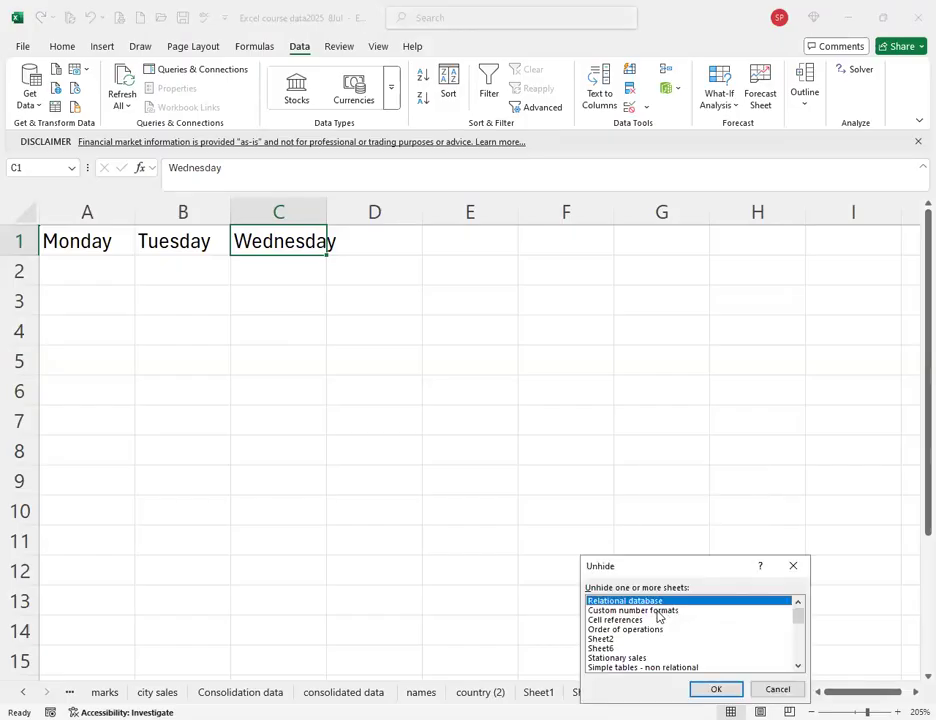
pyautogui.scroll(-8, 659, 617)
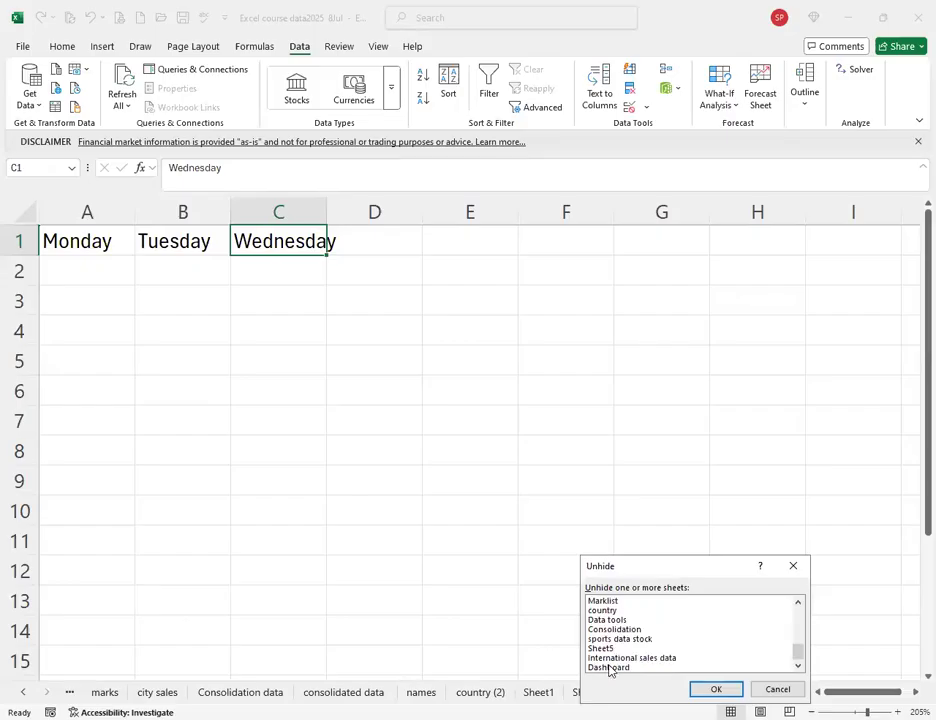
pyautogui.click(601, 648)
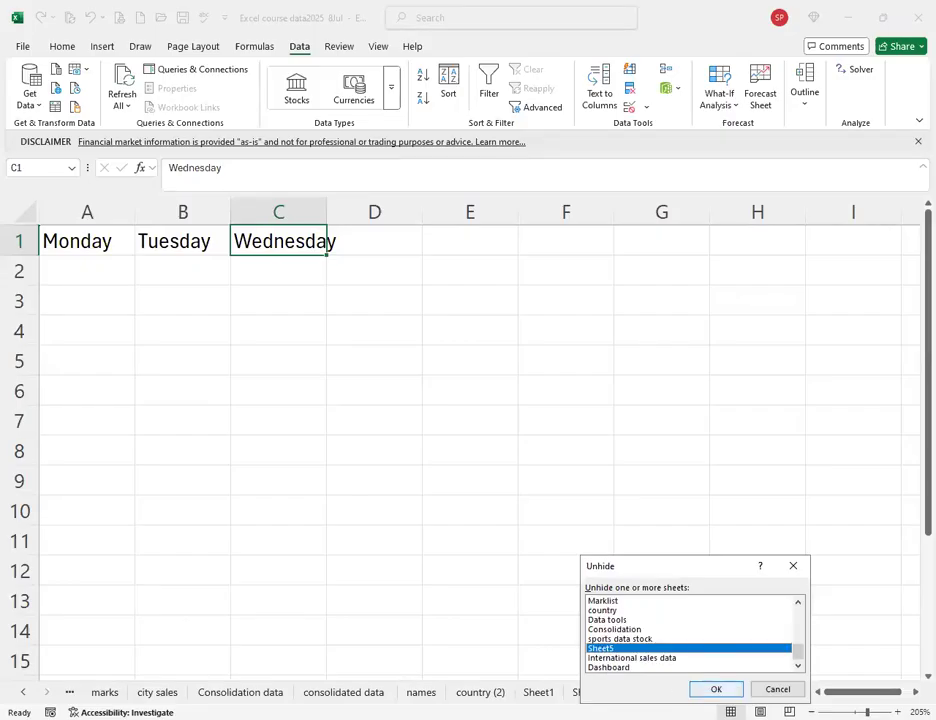
pyautogui.press('Return')
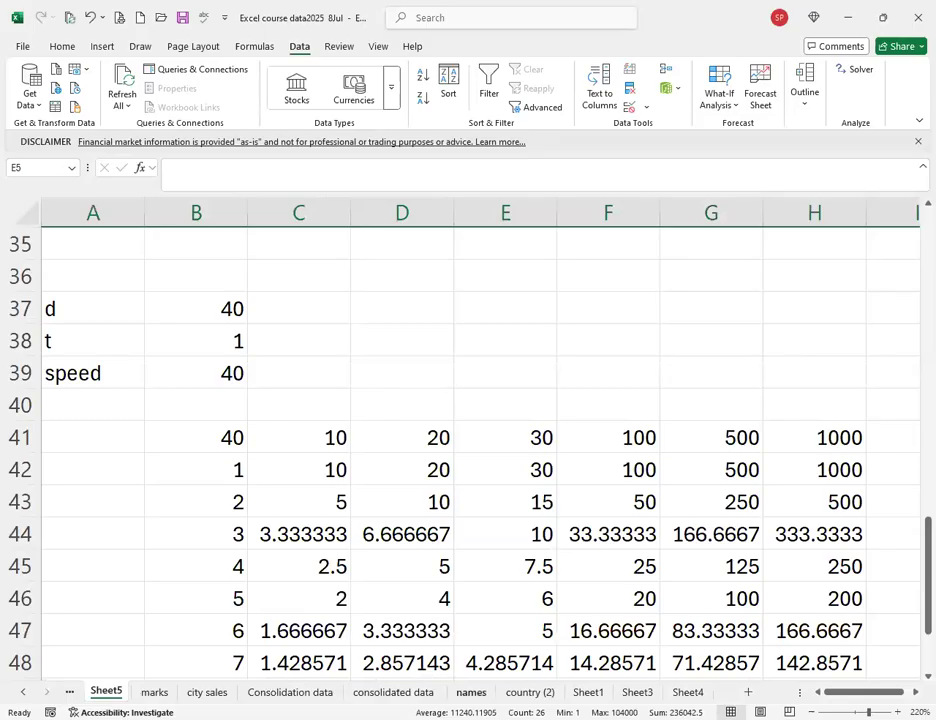
# Inspect the values in E46, G45 and F41 on Sheet5, then go back to Sheet4.
pyautogui.click(531, 600)
pyautogui.click(666, 559)
pyautogui.click(625, 426)
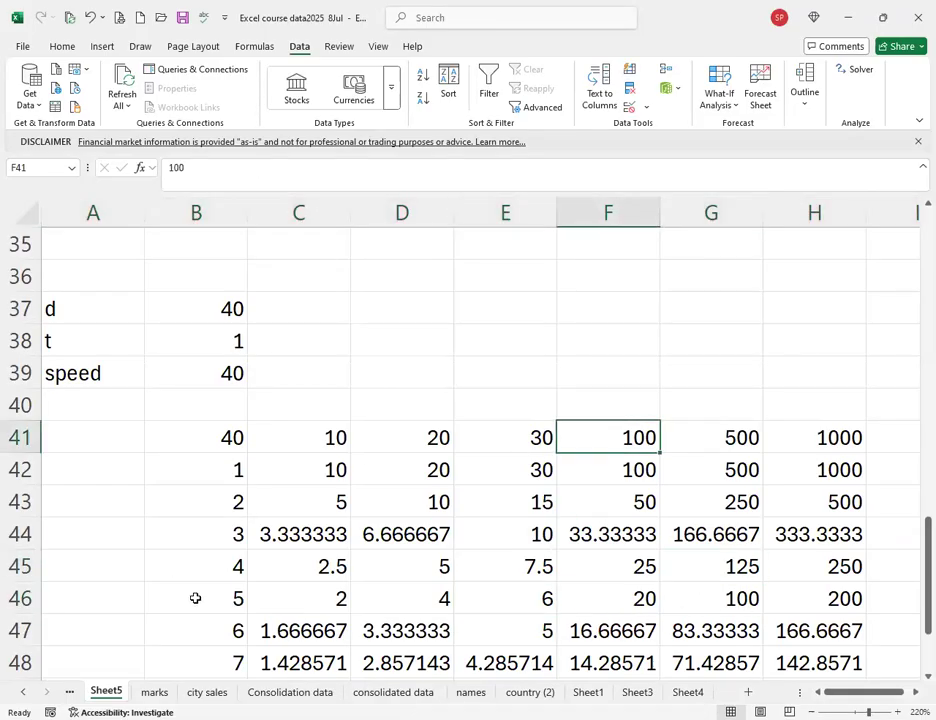
pyautogui.click(290, 692)
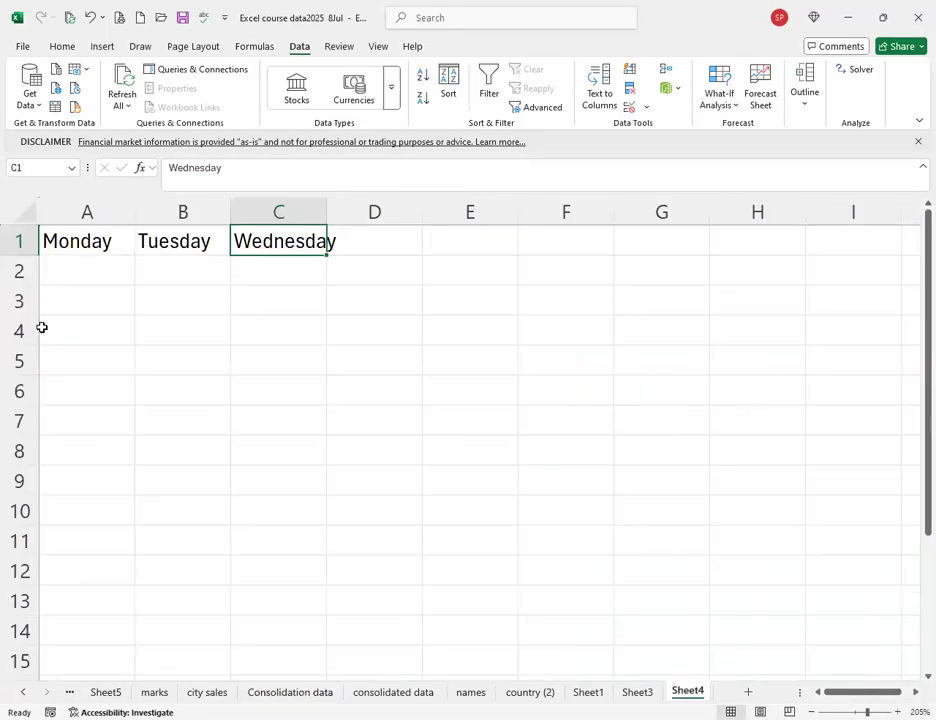
pyautogui.click(69, 301)
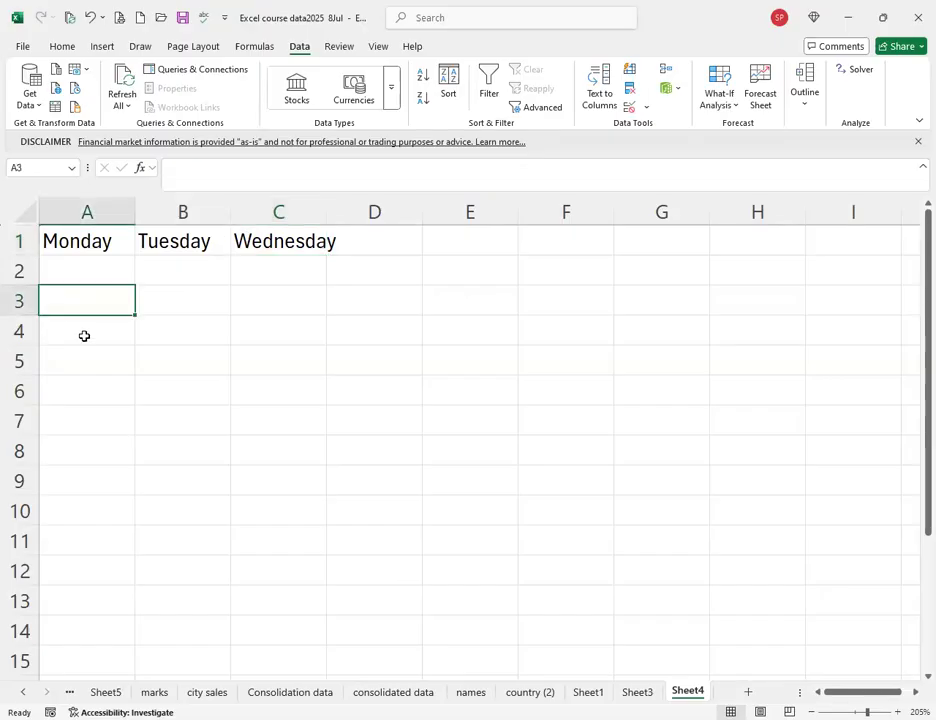
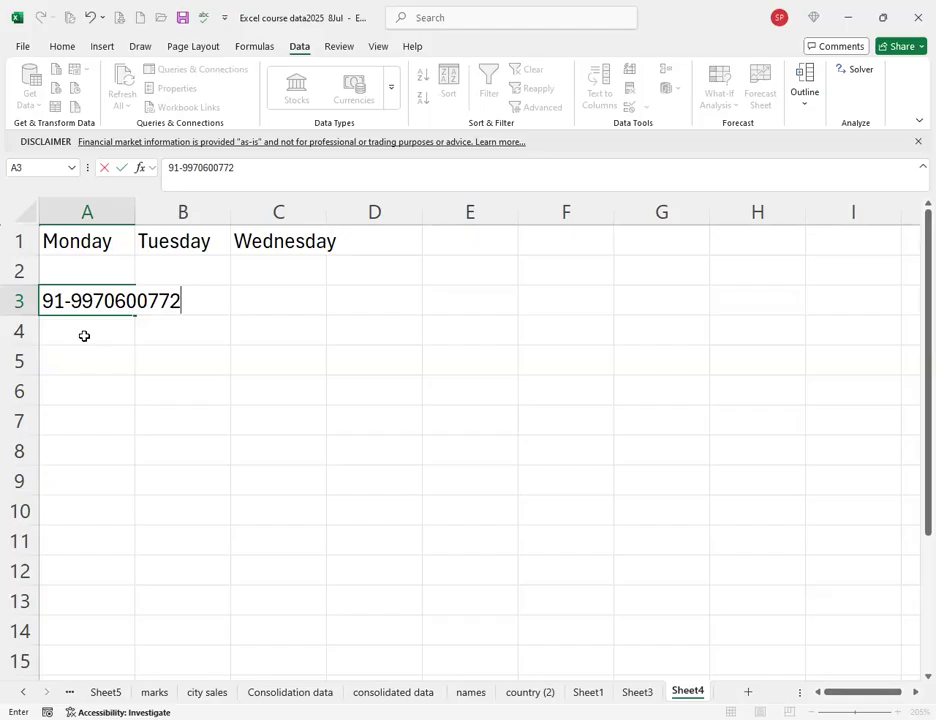
pyautogui.press('Return')
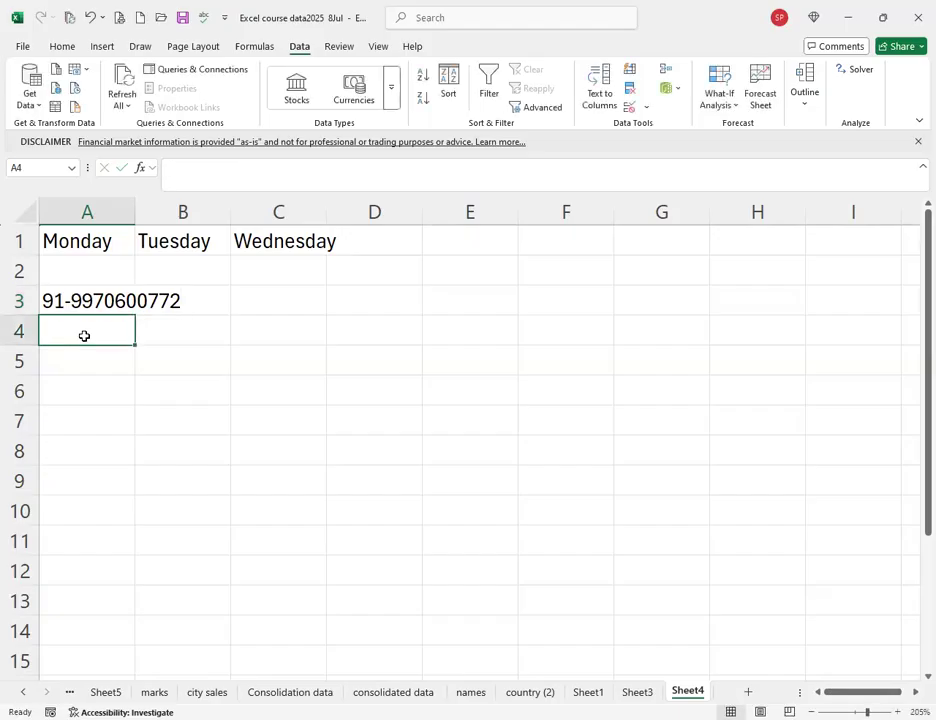
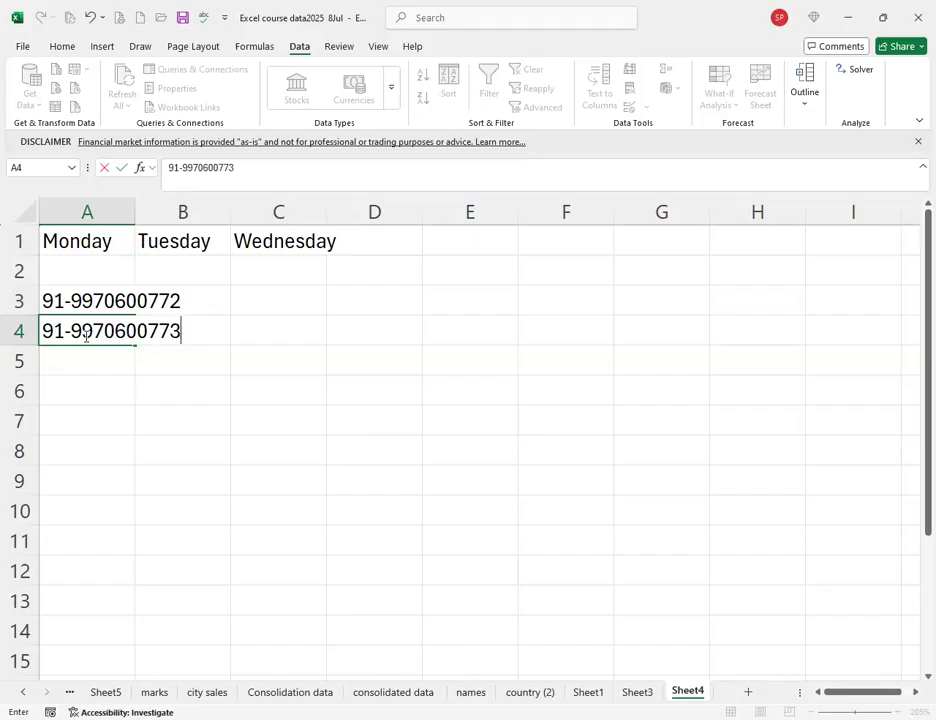
pyautogui.press('Return')
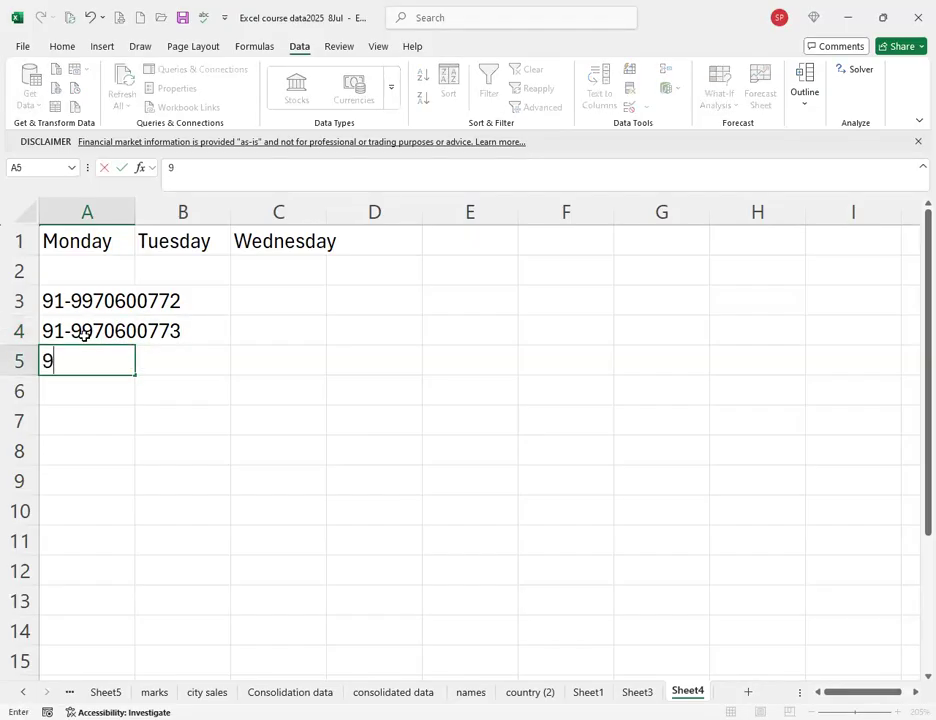
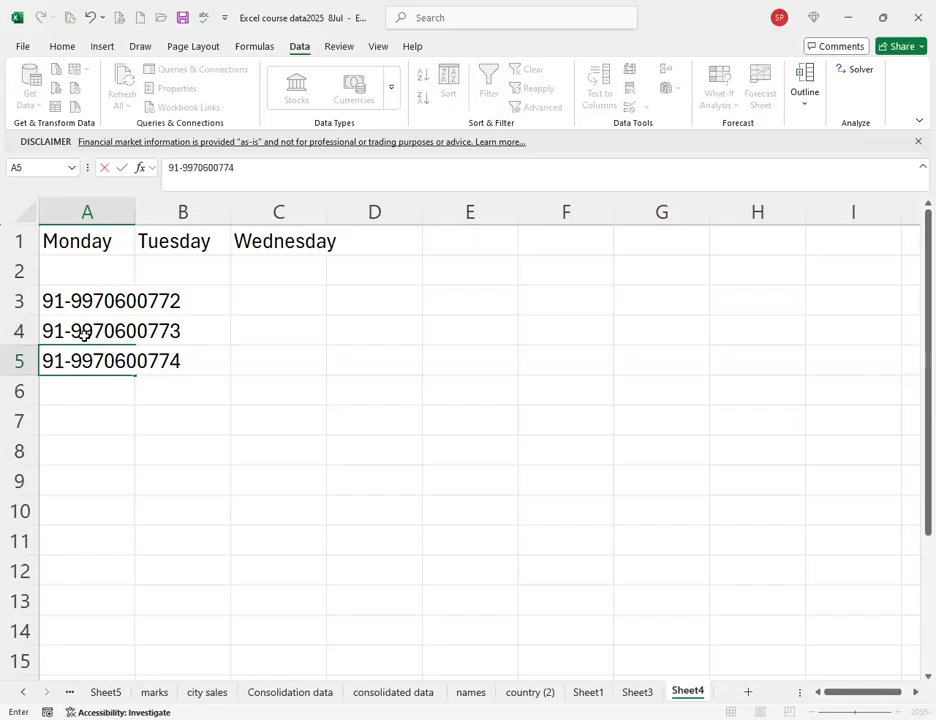
pyautogui.press('Return')
pyautogui.moveTo(110, 300); pyautogui.dragTo(102, 362)
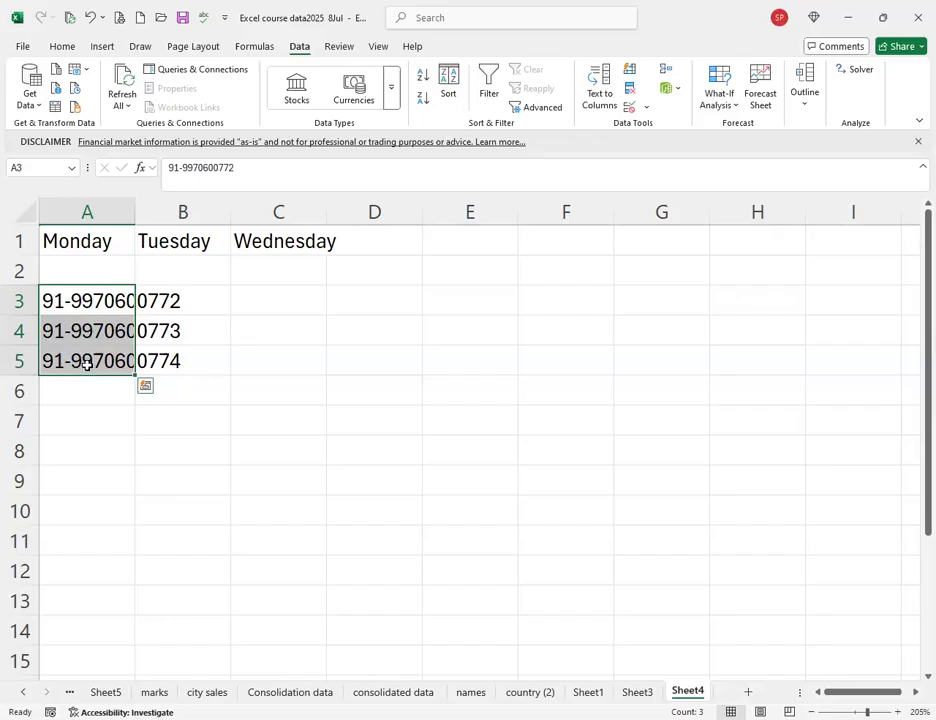
pyautogui.click(600, 90)
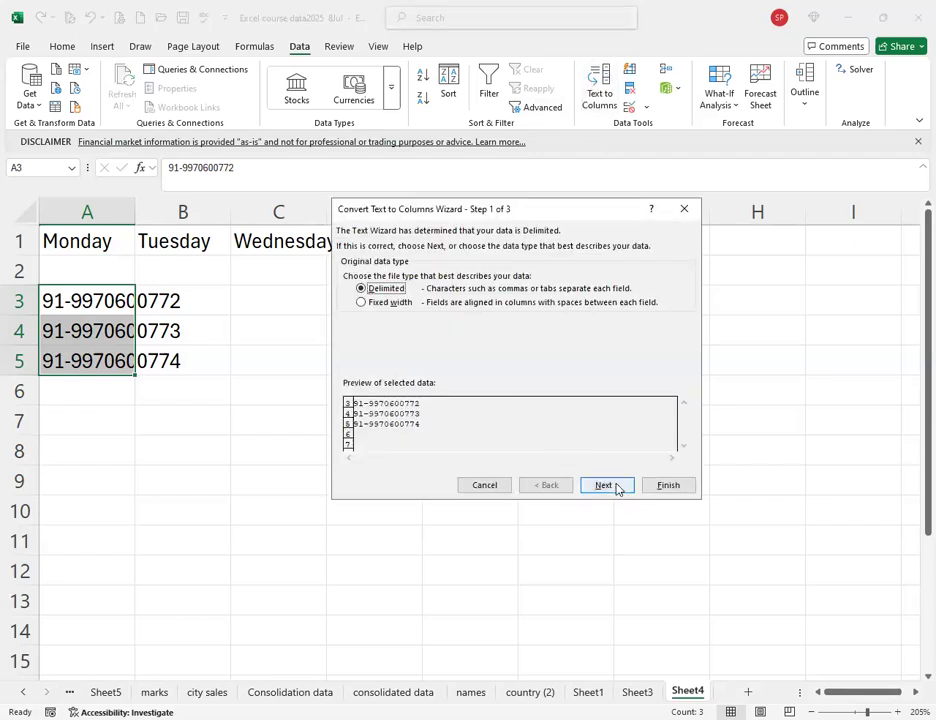
pyautogui.click(616, 486)
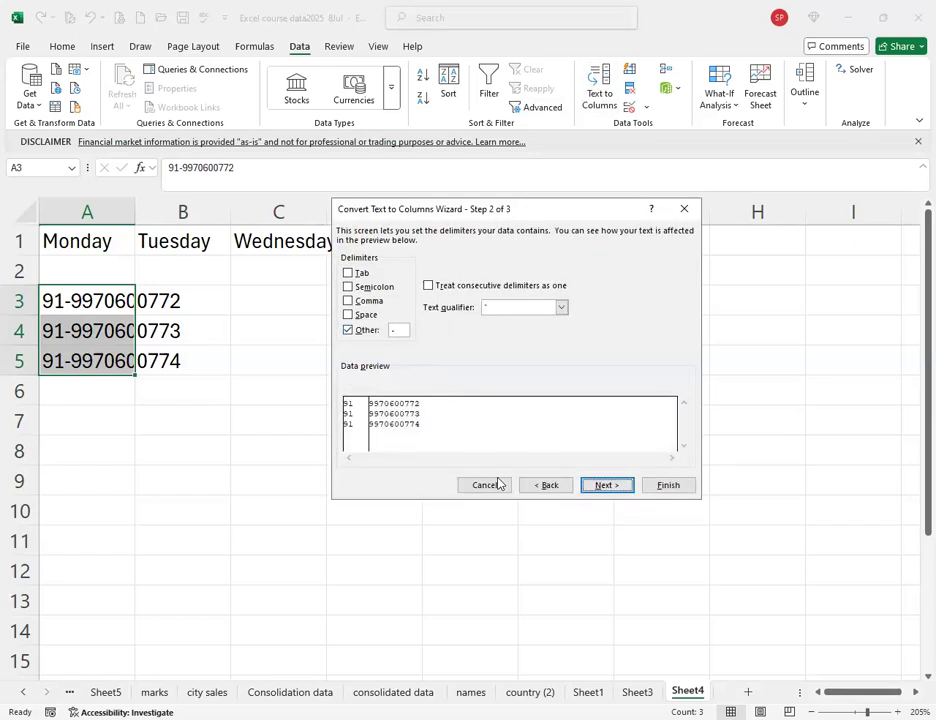
pyautogui.click(604, 486)
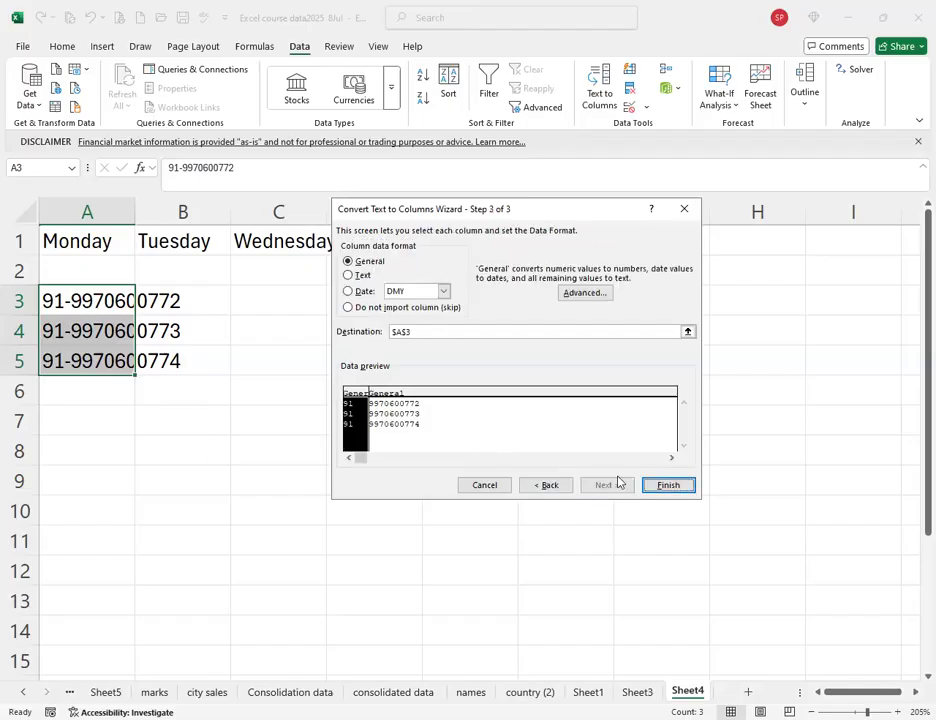
pyautogui.click(665, 486)
pyautogui.click(187, 304)
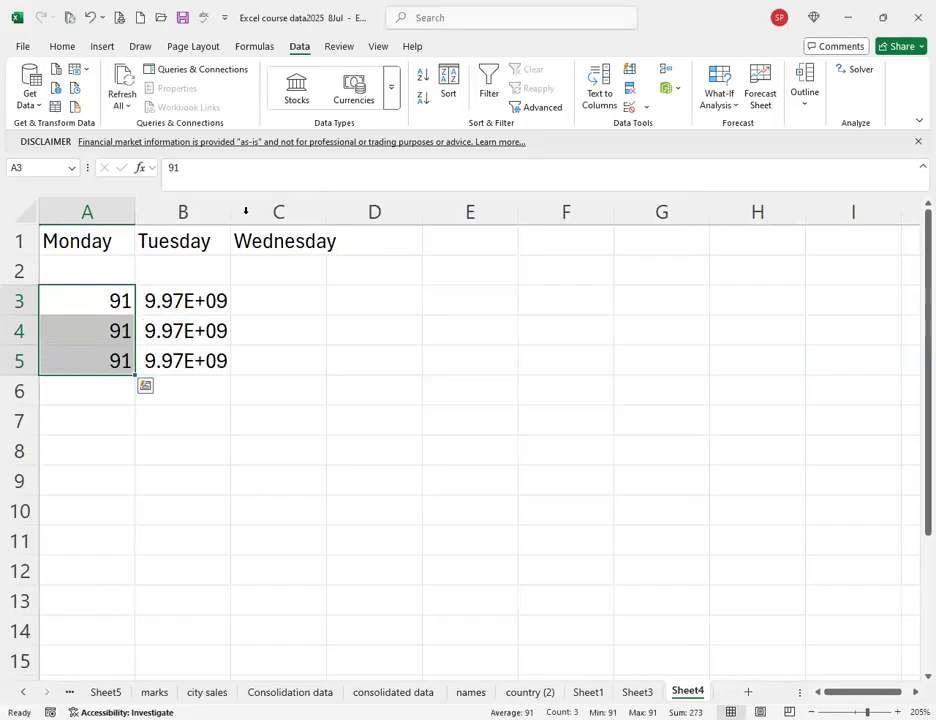
pyautogui.doubleClick(229, 208)
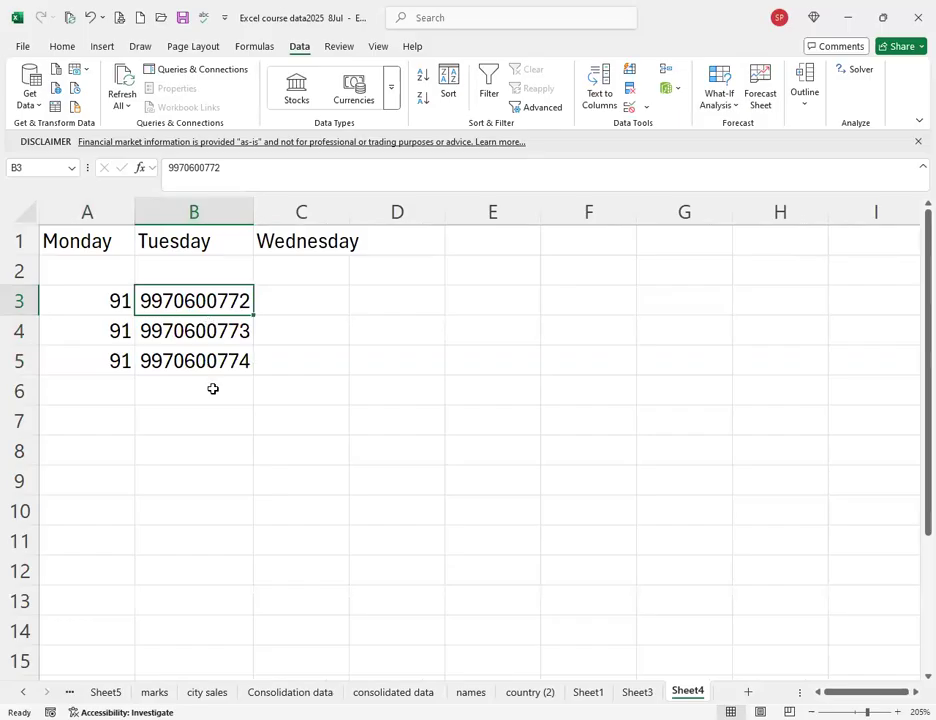
pyautogui.press('Left')
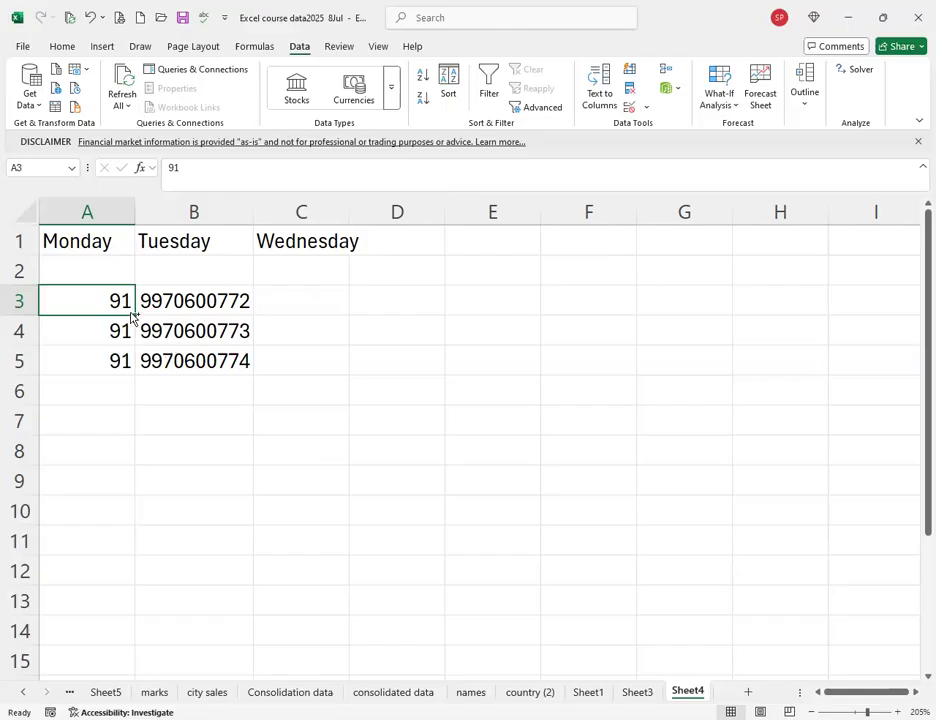
pyautogui.hotkey('ctrl', 'z')
pyautogui.hotkey('ctrl', 'z')
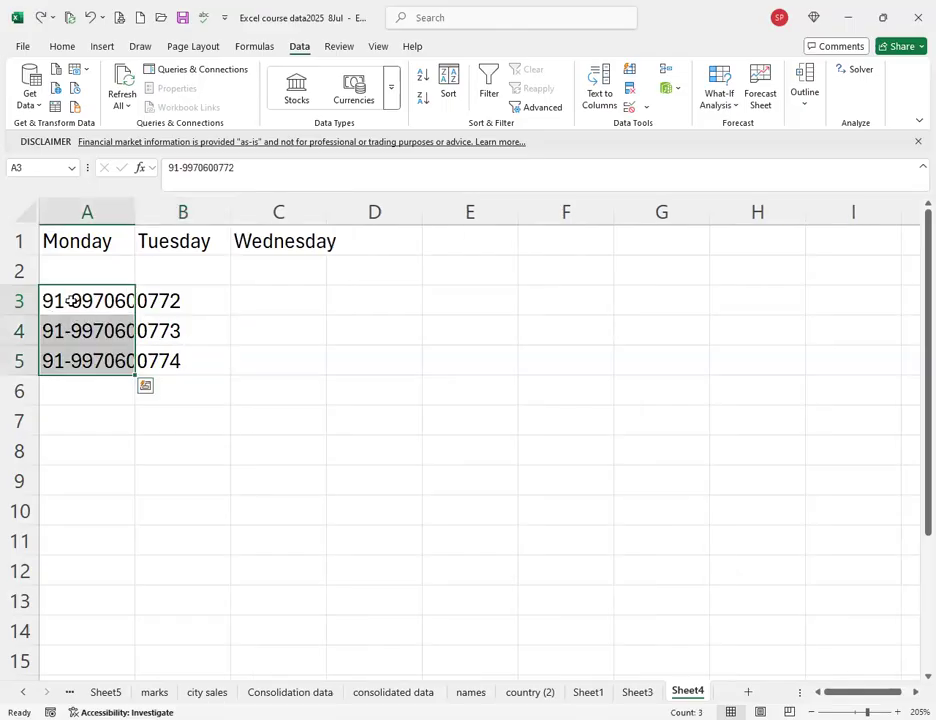
# Delete the hyphen from each number in A3, A4 and A5.
pyautogui.doubleClick(72, 303)
pyautogui.press('BackSpace')
pyautogui.press('Return')
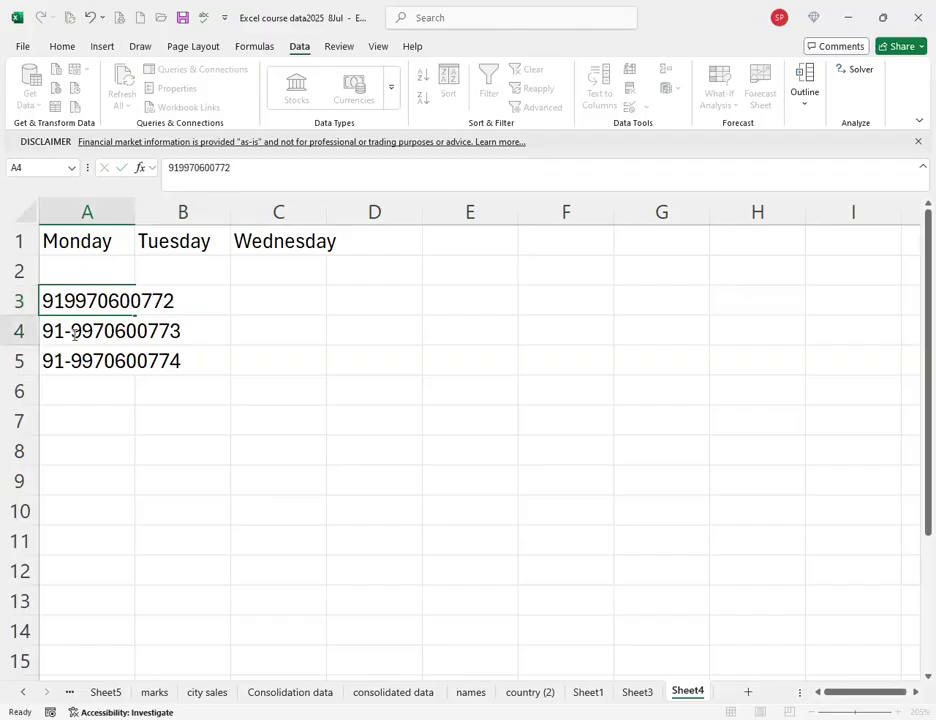
pyautogui.doubleClick(72, 331)
pyautogui.press('BackSpace')
pyautogui.press('Return')
pyautogui.doubleClick(72, 361)
pyautogui.press('BackSpace')
pyautogui.click(120, 412)
# Widen column A to fit the 12-digit numbers and check the value in A5.
pyautogui.click(110, 300)
pyautogui.moveTo(169, 211); pyautogui.dragTo(242, 211)
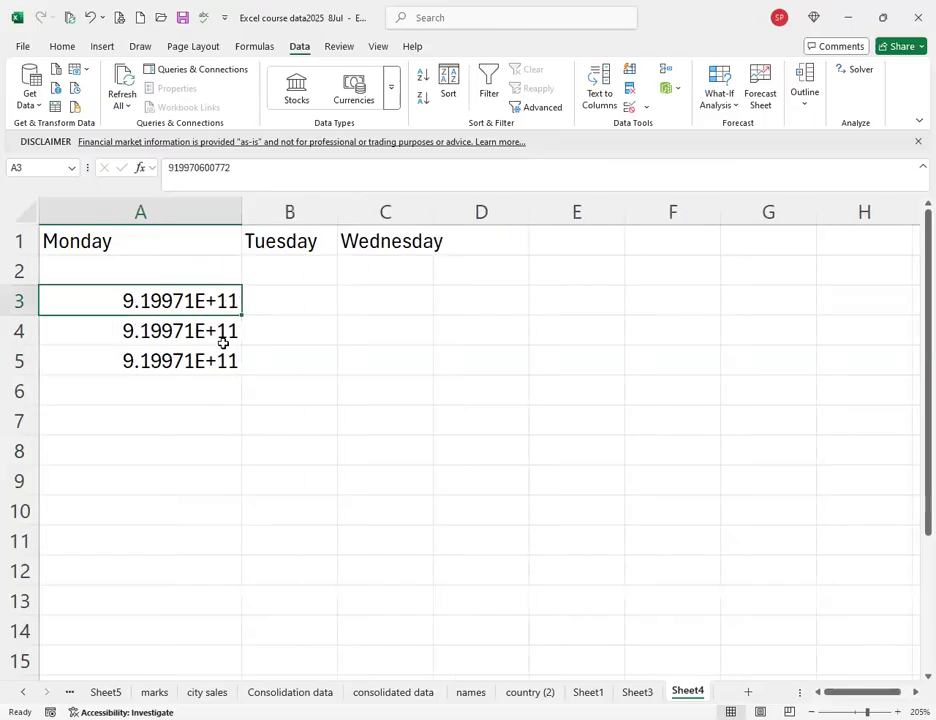
pyautogui.click(134, 359)
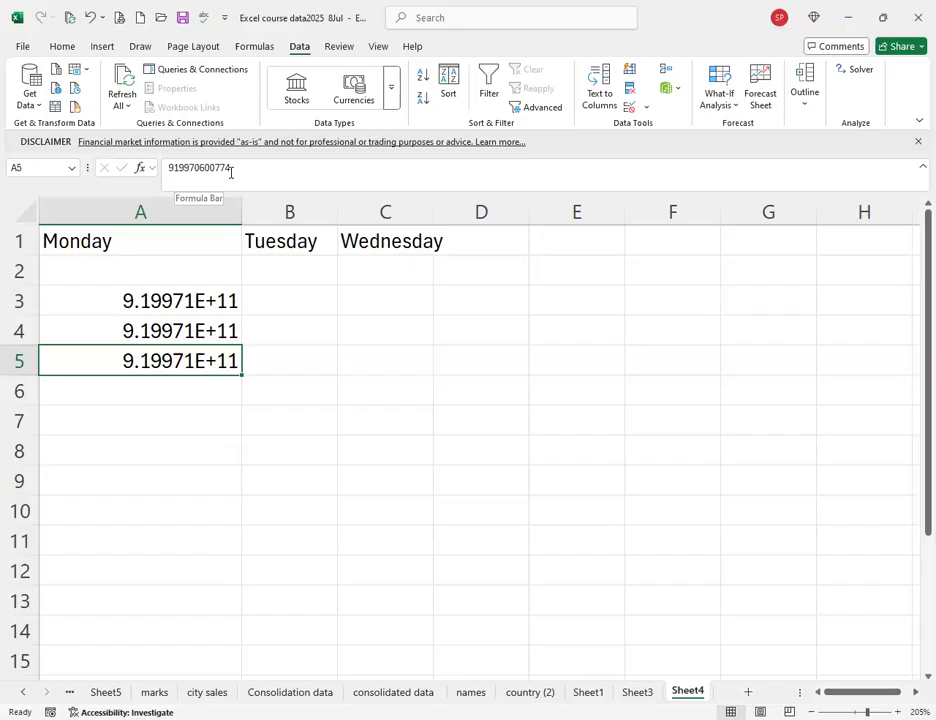
pyautogui.click(304, 302)
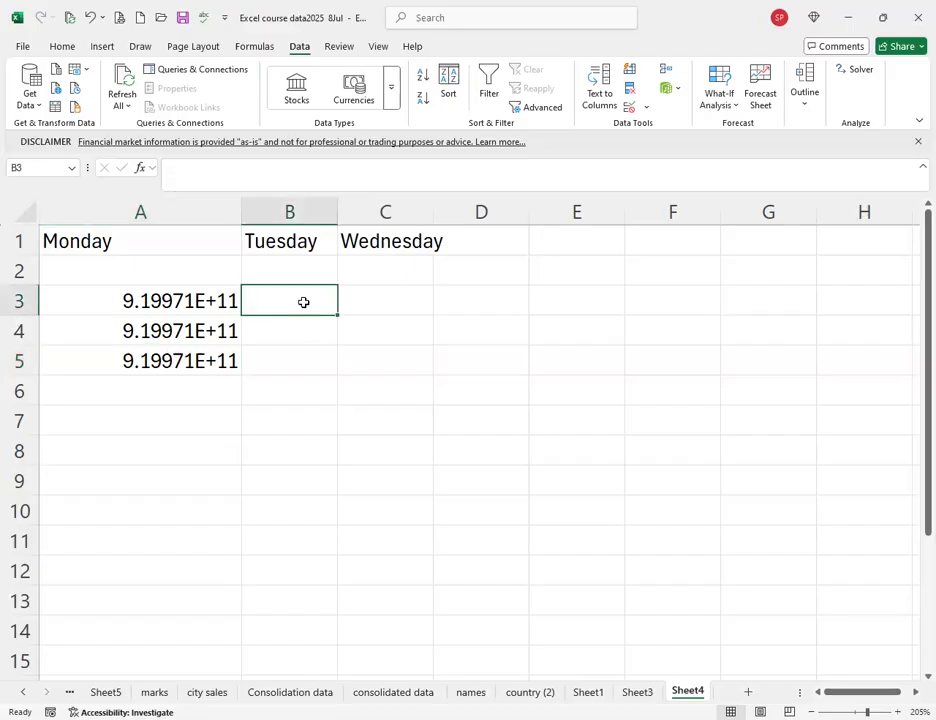
# Enter =RIGHT(A3,10) in B3 and fill it down to B5.
pyautogui.write('=')
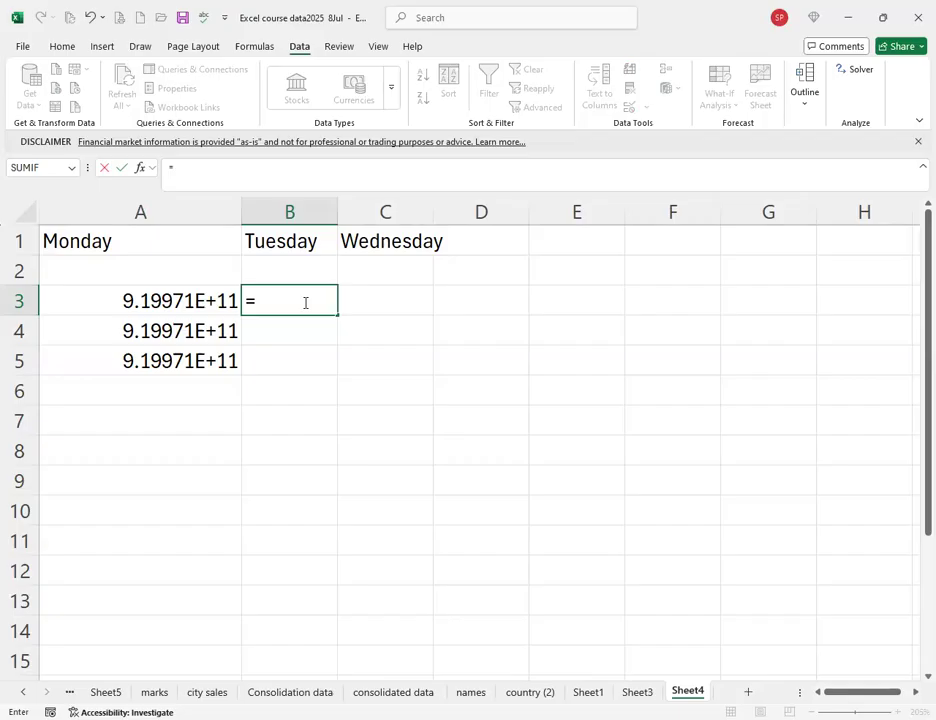
pyautogui.write('right(')
pyautogui.click(217, 313)
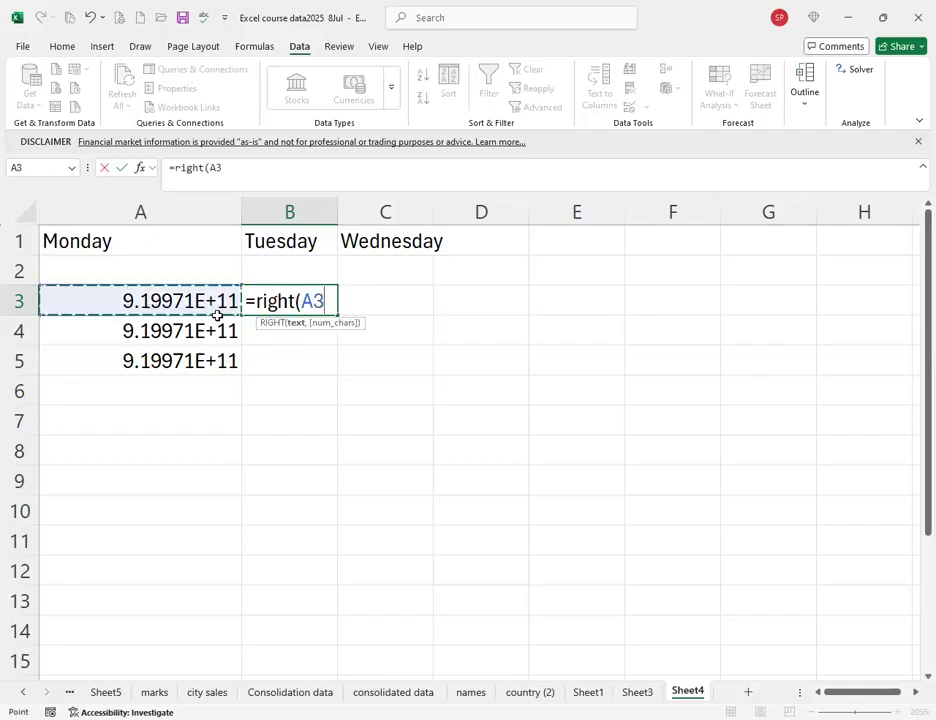
pyautogui.write(',10')
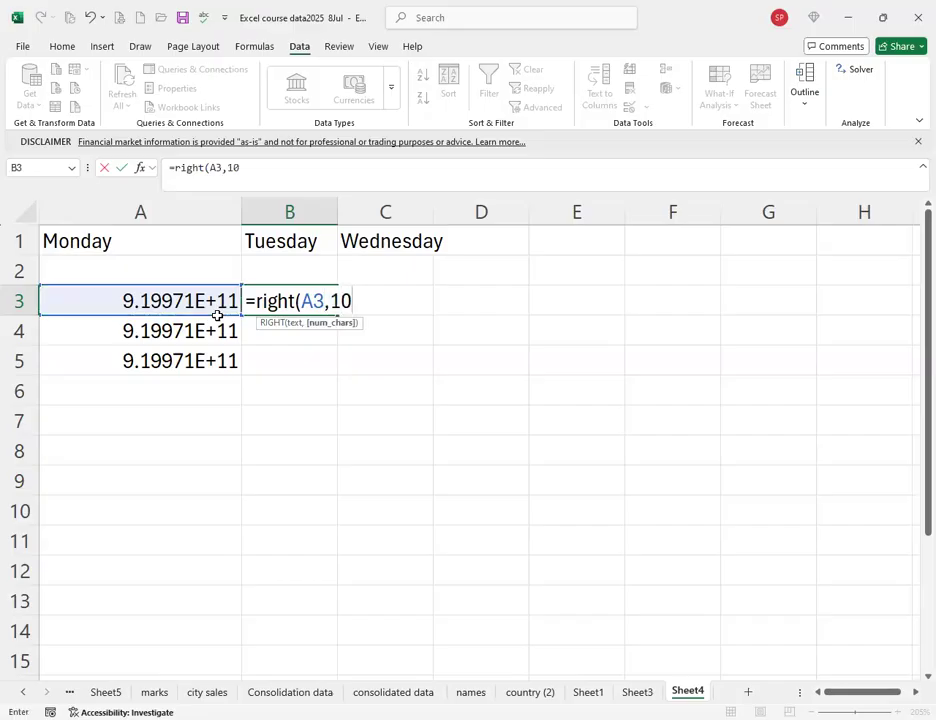
pyautogui.write(')')
pyautogui.press('Return')
pyautogui.click(333, 310)
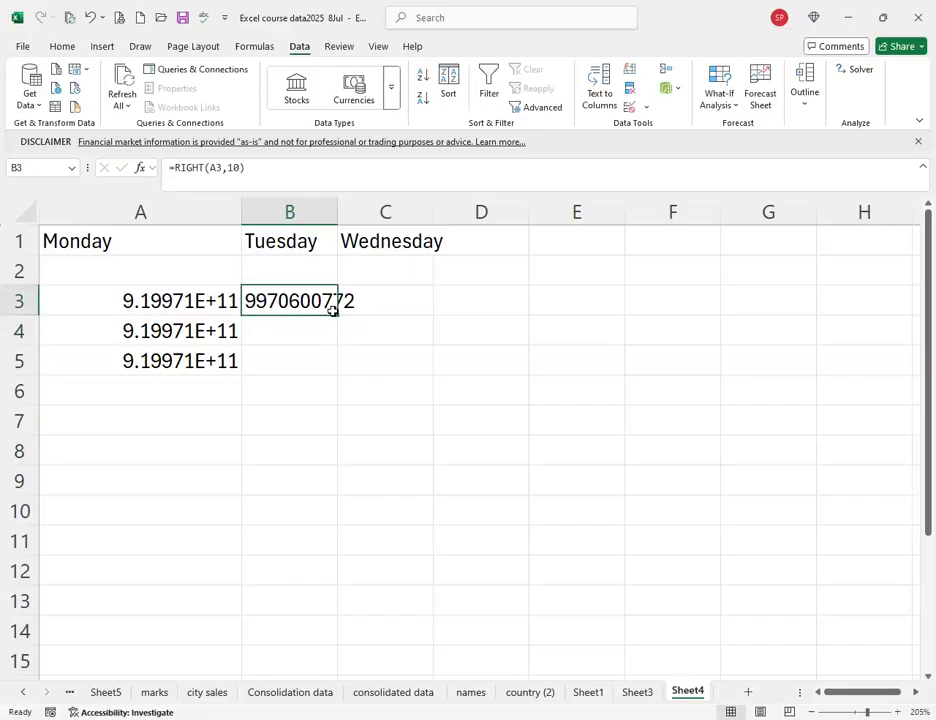
pyautogui.moveTo(335, 312); pyautogui.dragTo(313, 384)
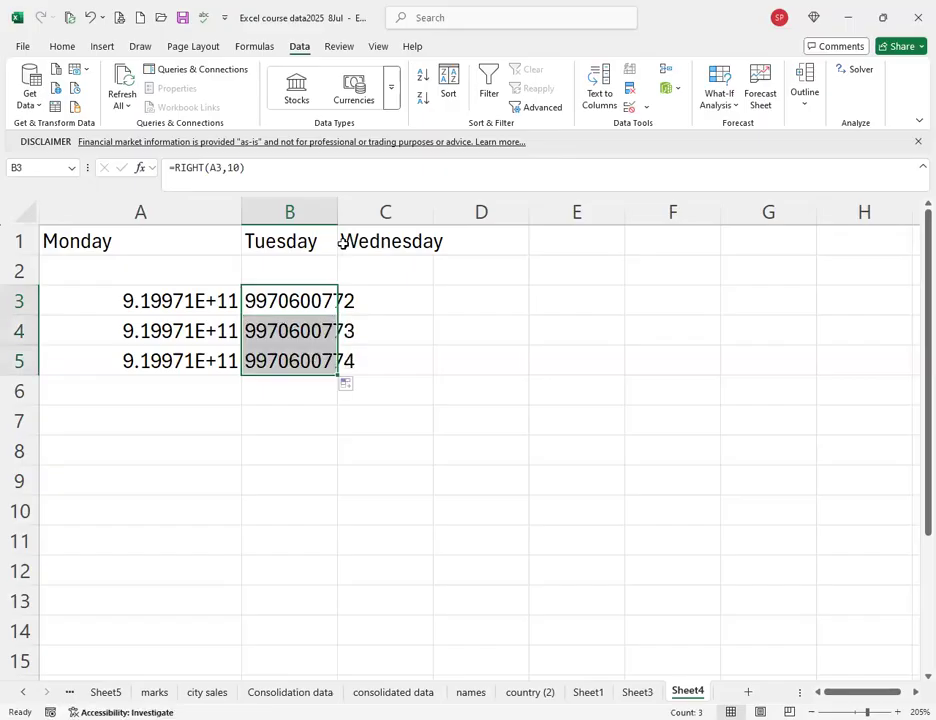
# Autofit column B so the ten-digit numbers show fully.
pyautogui.click(328, 212)
pyautogui.doubleClick(337, 212)
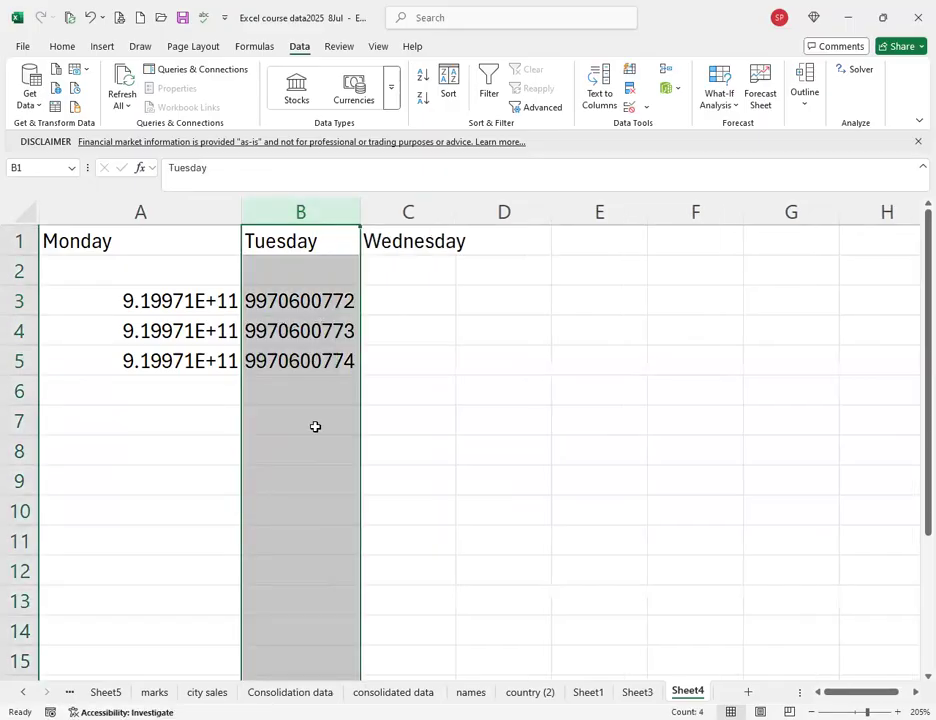
pyautogui.press('Down')
pyautogui.press('Down')
pyautogui.press('Down')
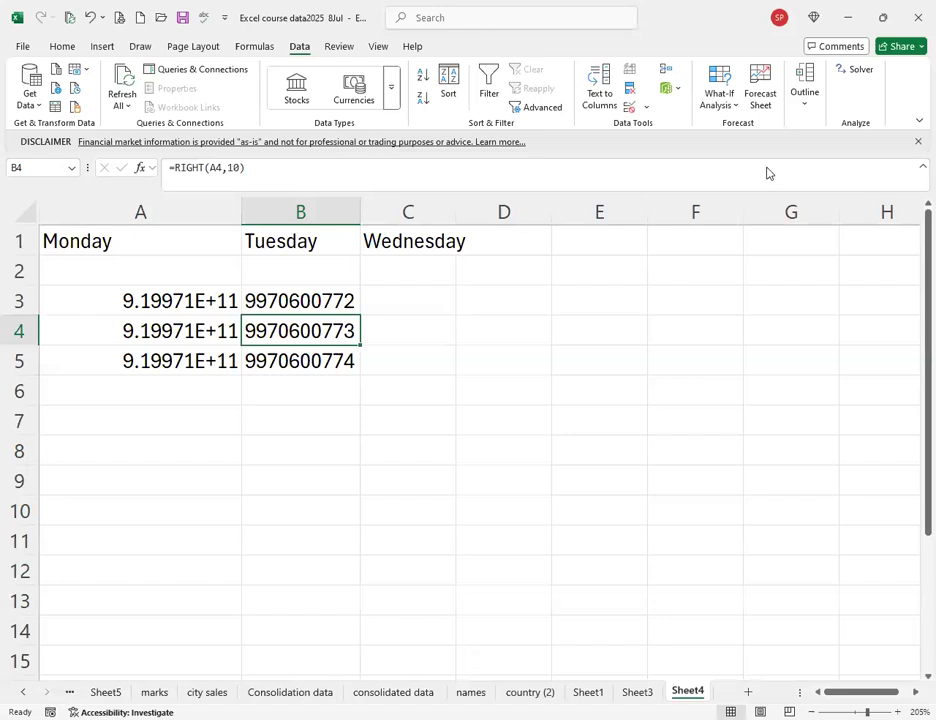
pyautogui.click(423, 300)
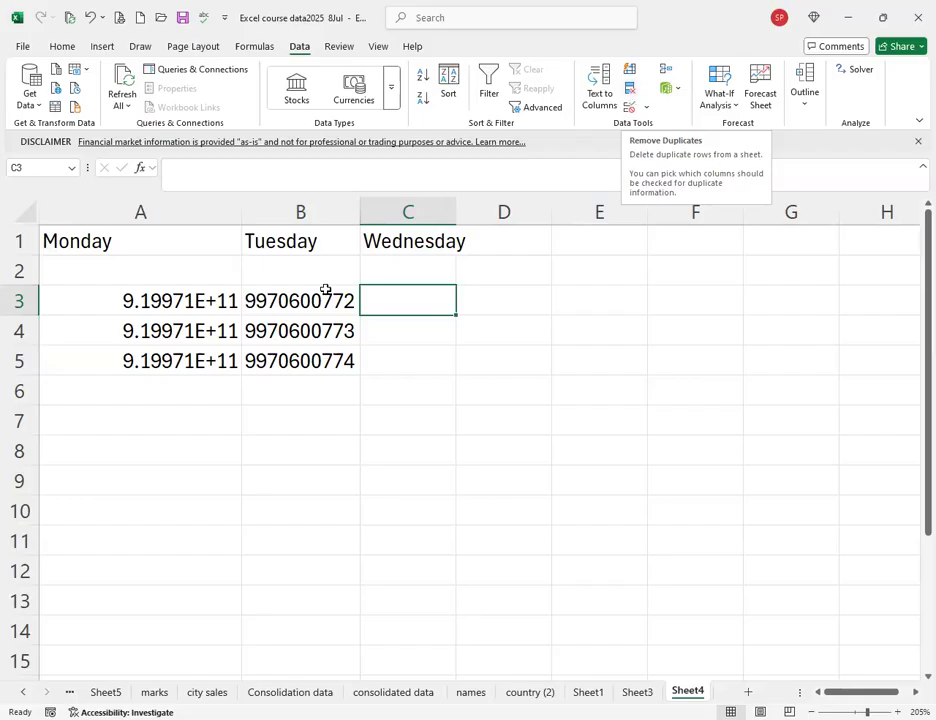
# Go through the sheet tabs to reach the country (2) sheet.
pyautogui.click(300, 660)
pyautogui.click(207, 692)
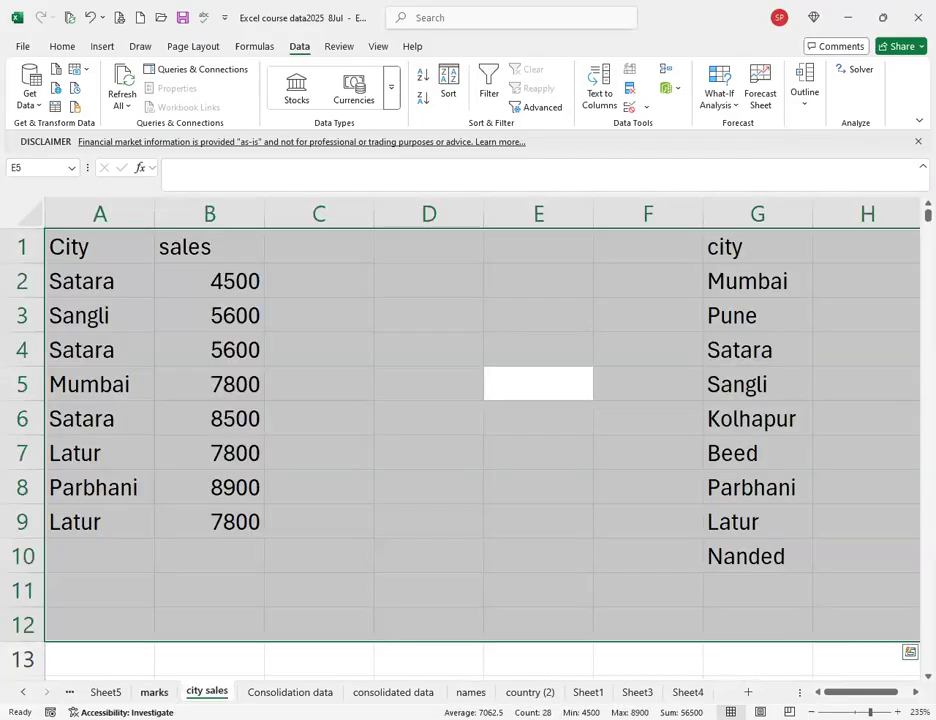
pyautogui.click(154, 692)
pyautogui.click(106, 692)
pyautogui.click(290, 692)
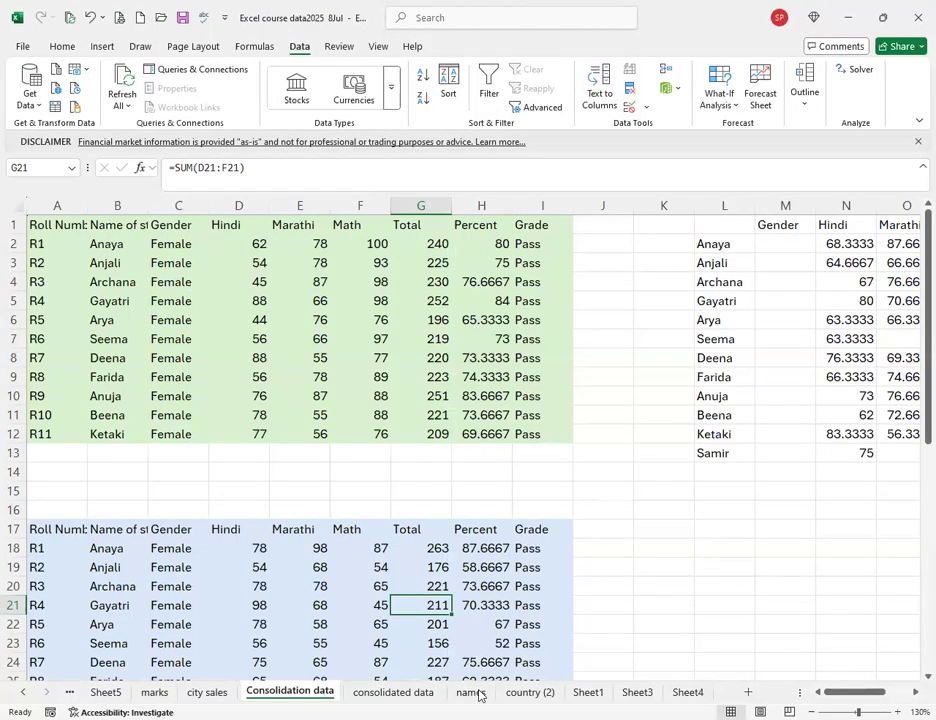
pyautogui.click(529, 692)
# Copy the Bangladesh, Italy and Germany rows to A10, below France, and select the stock rows beneath.
pyautogui.moveTo(72, 316); pyautogui.dragTo(499, 291)
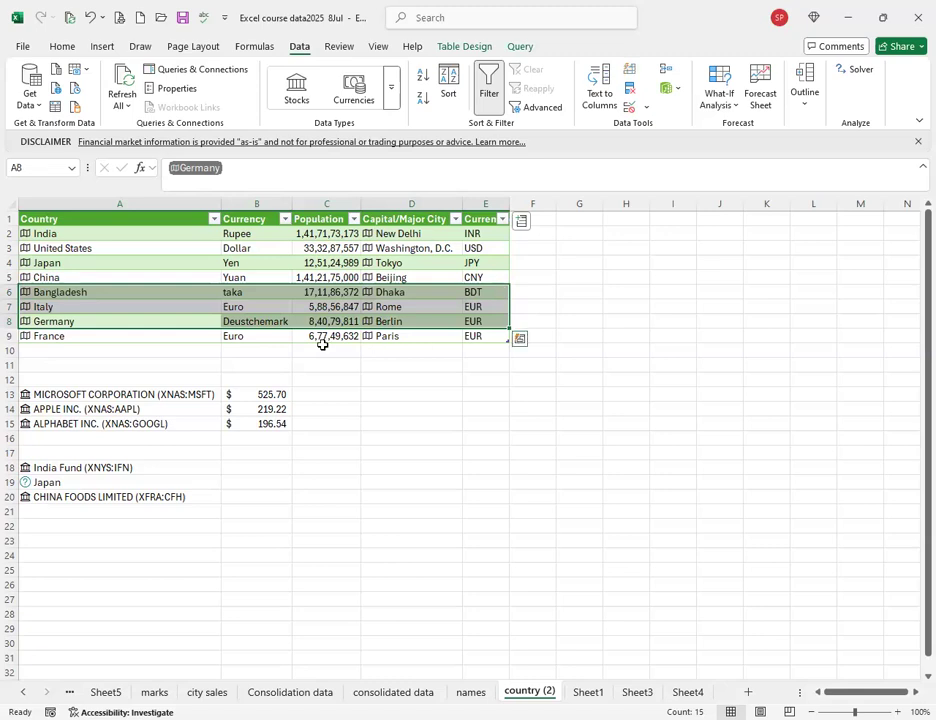
pyautogui.hotkey('ctrl', 'c')
pyautogui.click(125, 351)
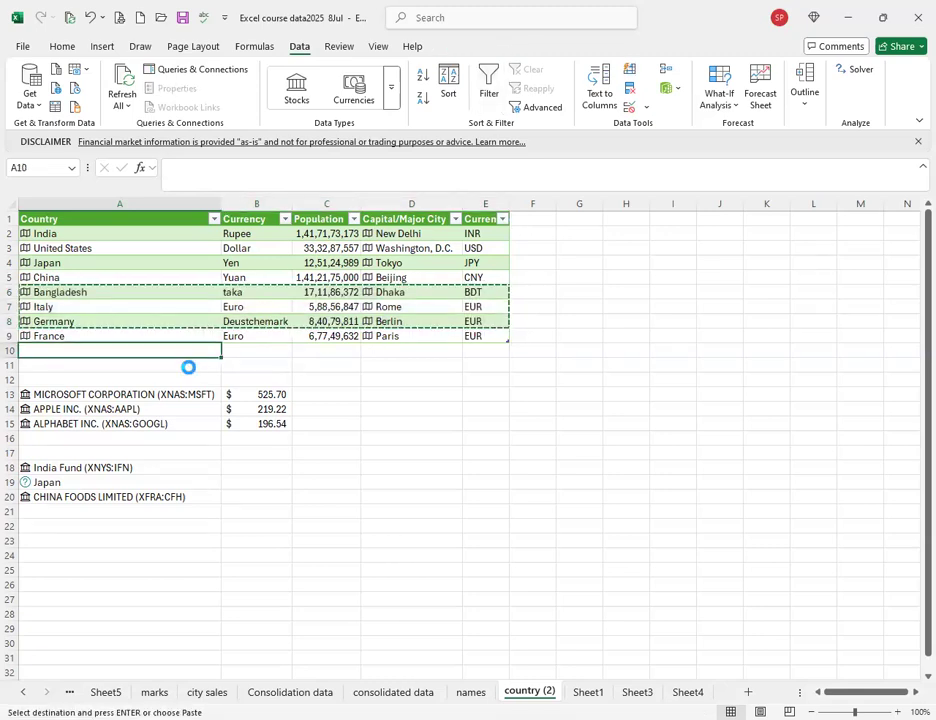
pyautogui.hotkey('ctrl', 'v')
pyautogui.click(10, 394)
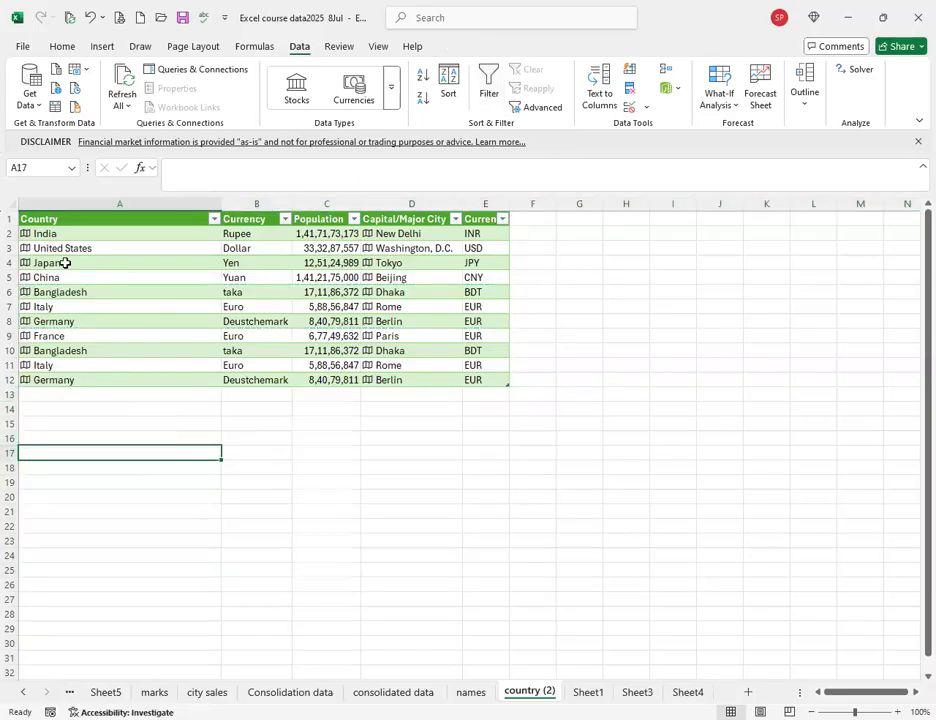
pyautogui.click(65, 264)
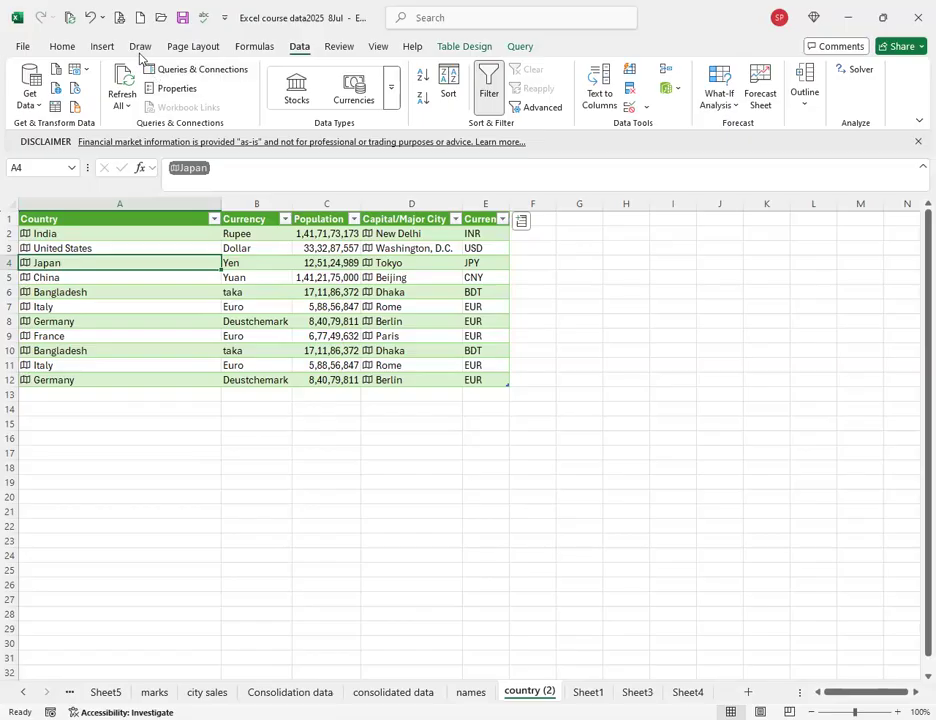
# Apply a Duplicate Values rule with Light Red Fill and Dark Red Text to column A.
pyautogui.click(143, 203)
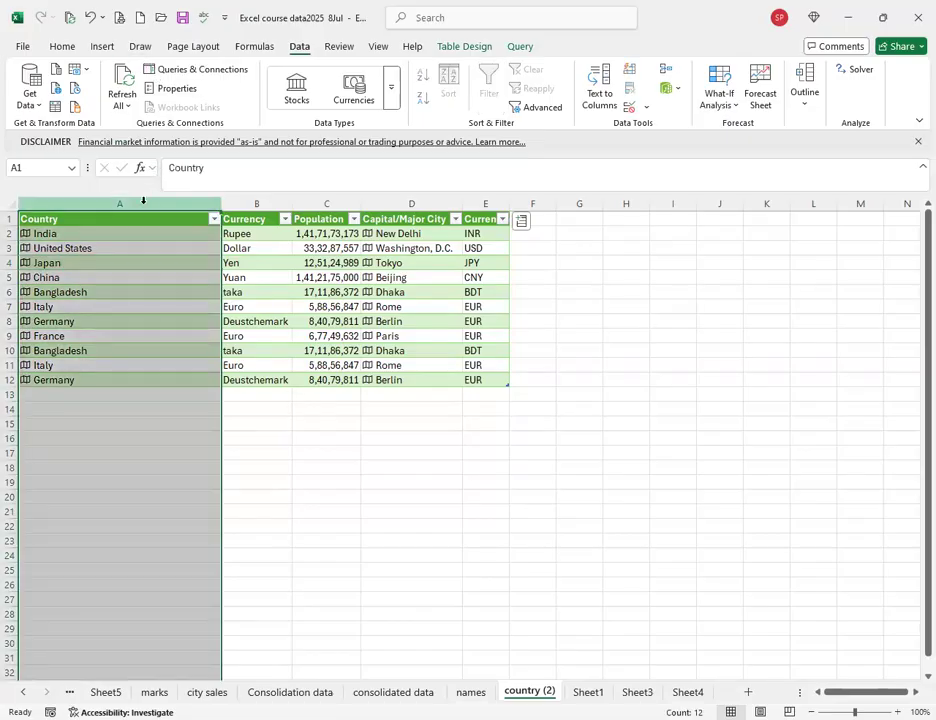
pyautogui.click(62, 46)
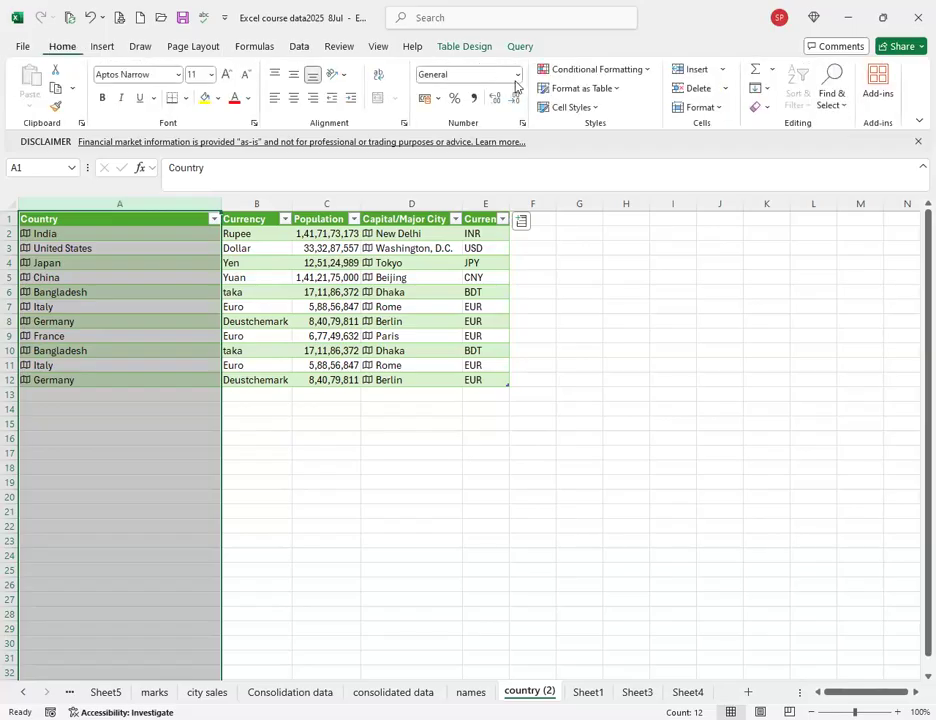
pyautogui.click(593, 71)
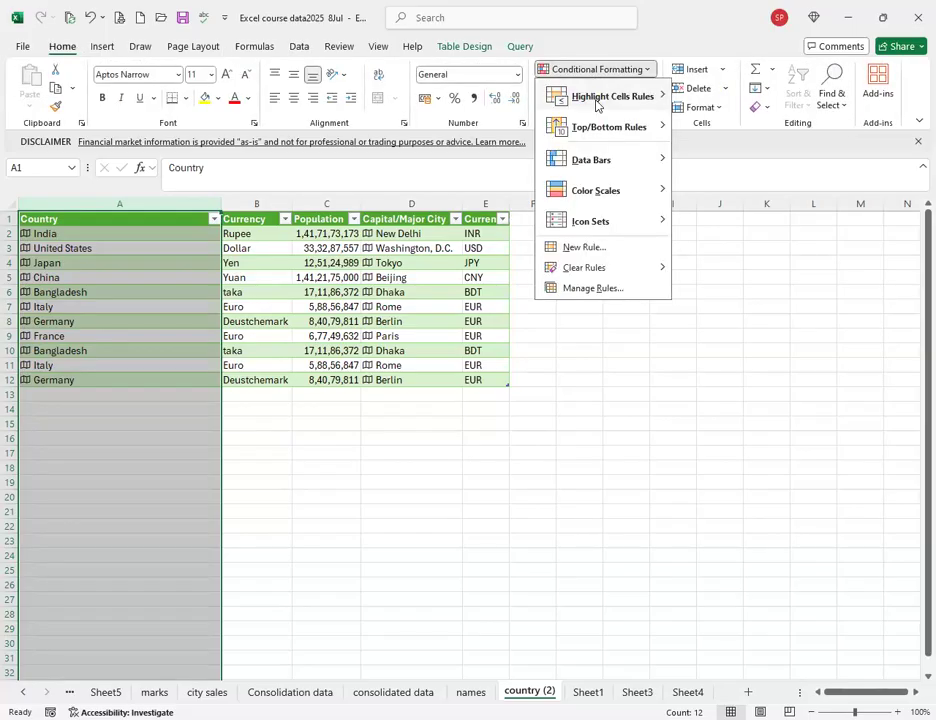
pyautogui.moveTo(596, 105)
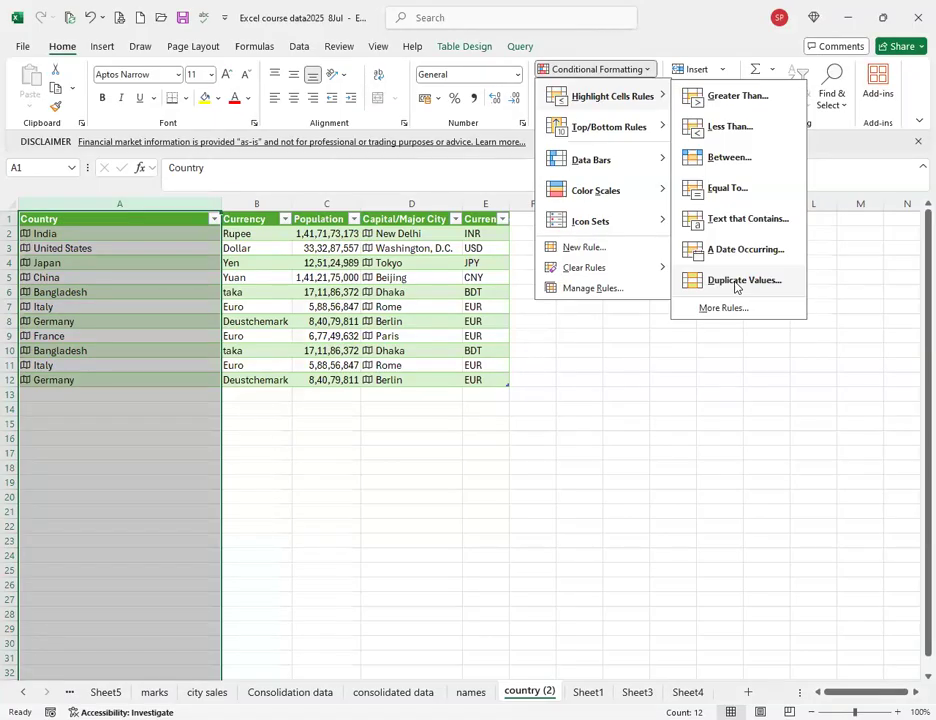
pyautogui.click(740, 282)
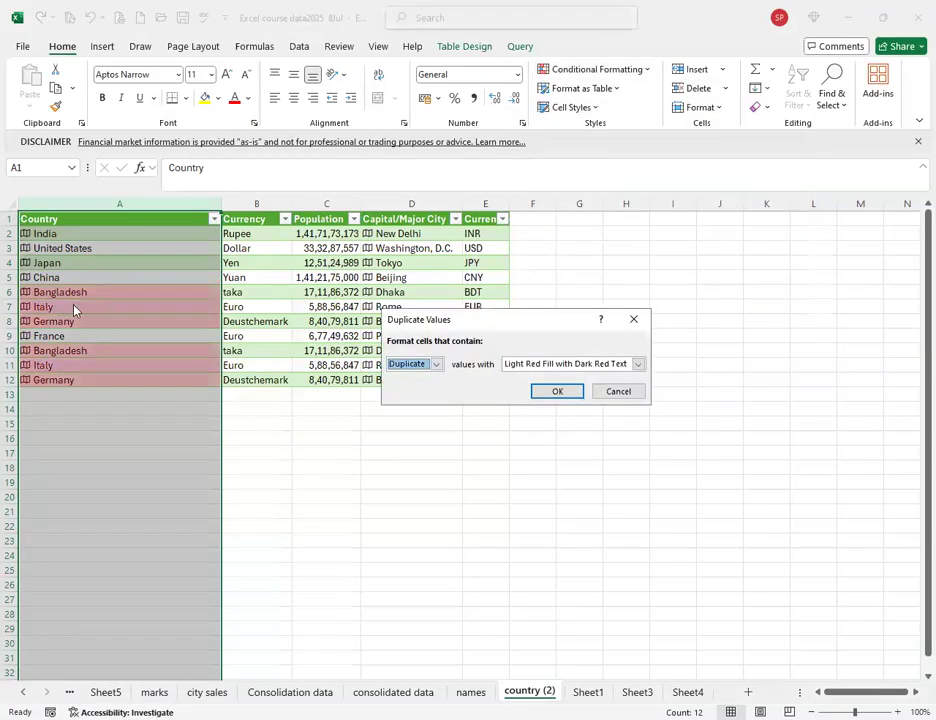
pyautogui.click(552, 392)
pyautogui.click(146, 262)
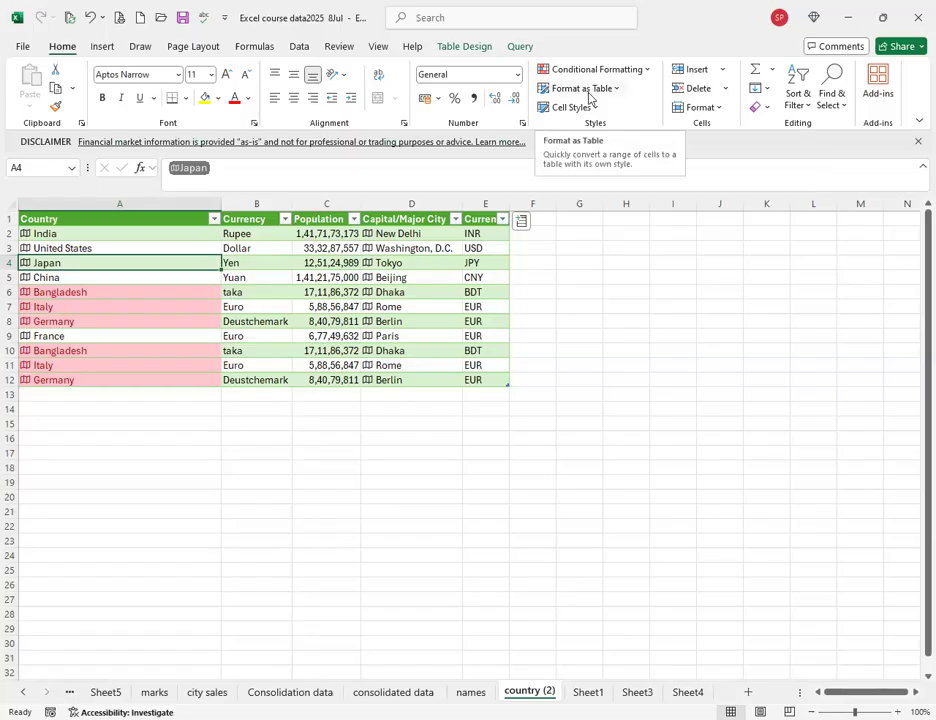
pyautogui.click(299, 46)
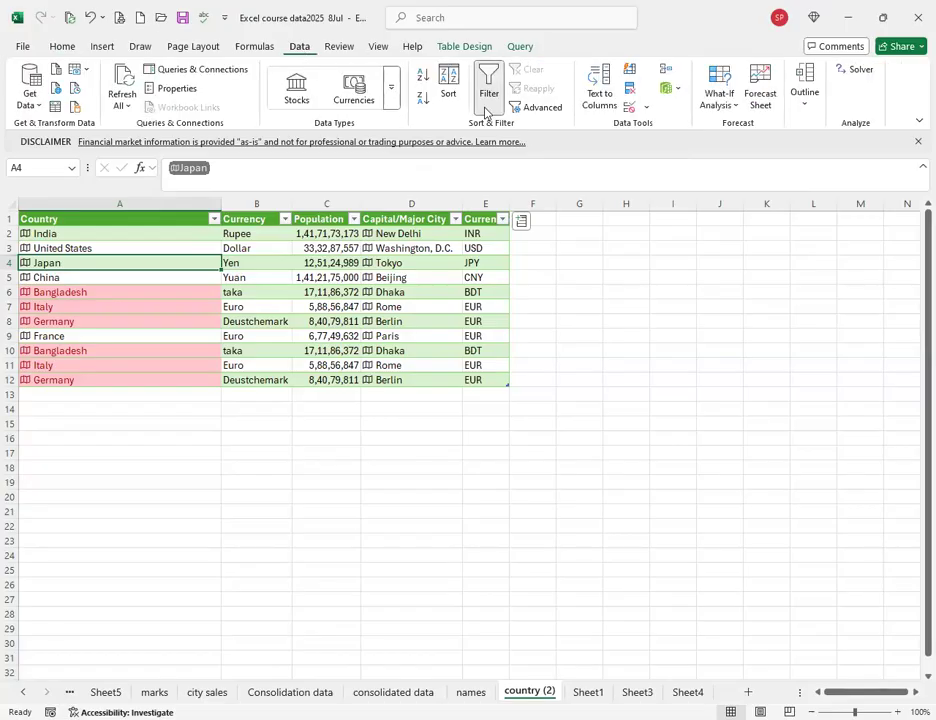
# Remove duplicate rows checking the Country column only, leaving eight unique countries.
pyautogui.click(629, 93)
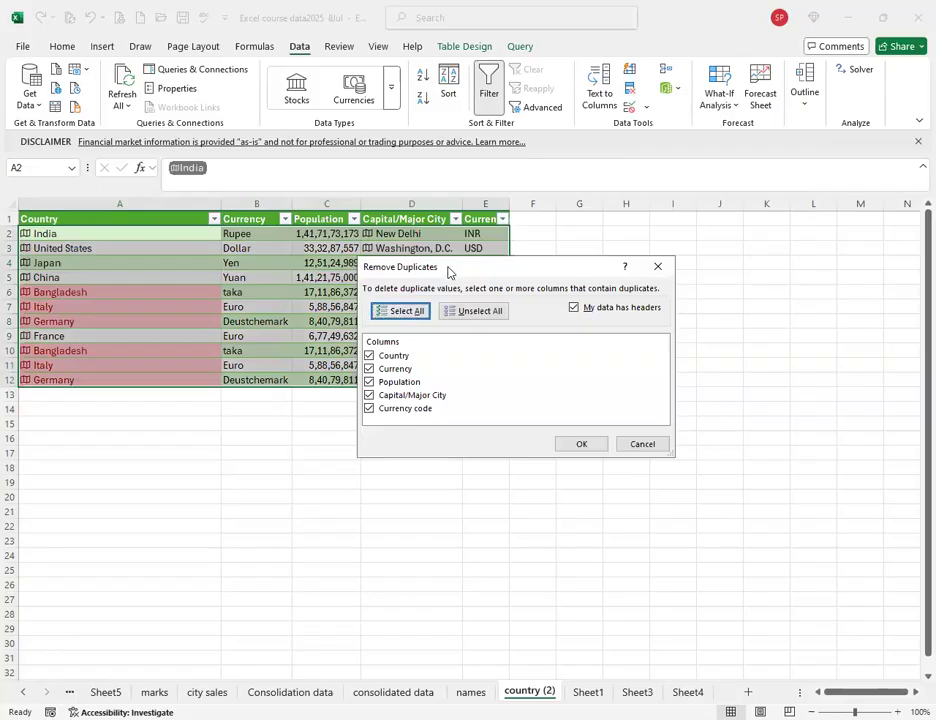
pyautogui.moveTo(457, 272); pyautogui.dragTo(567, 287)
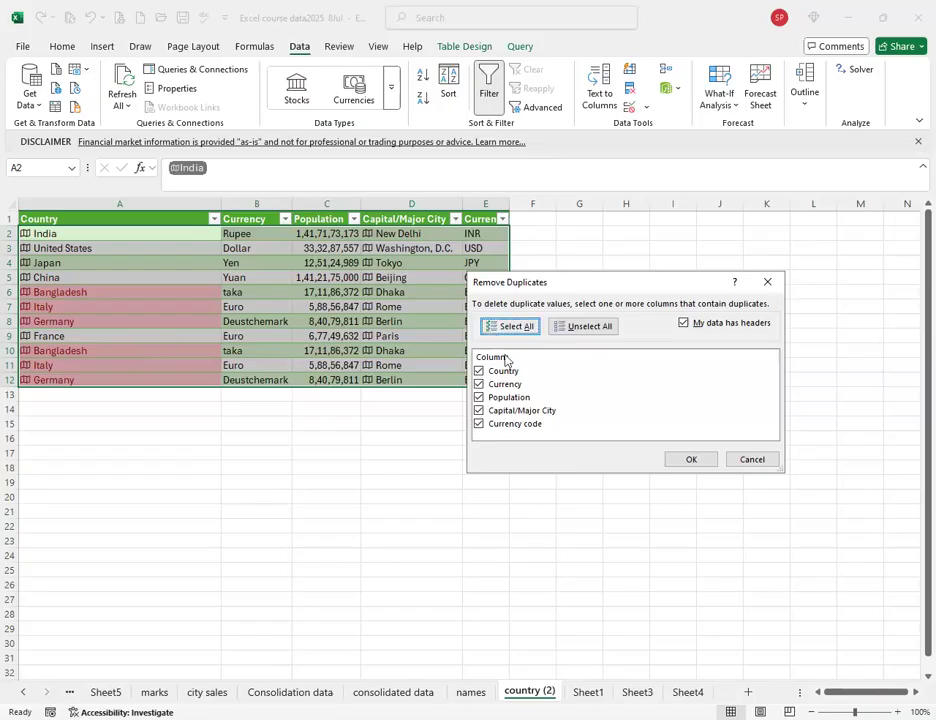
pyautogui.click(566, 329)
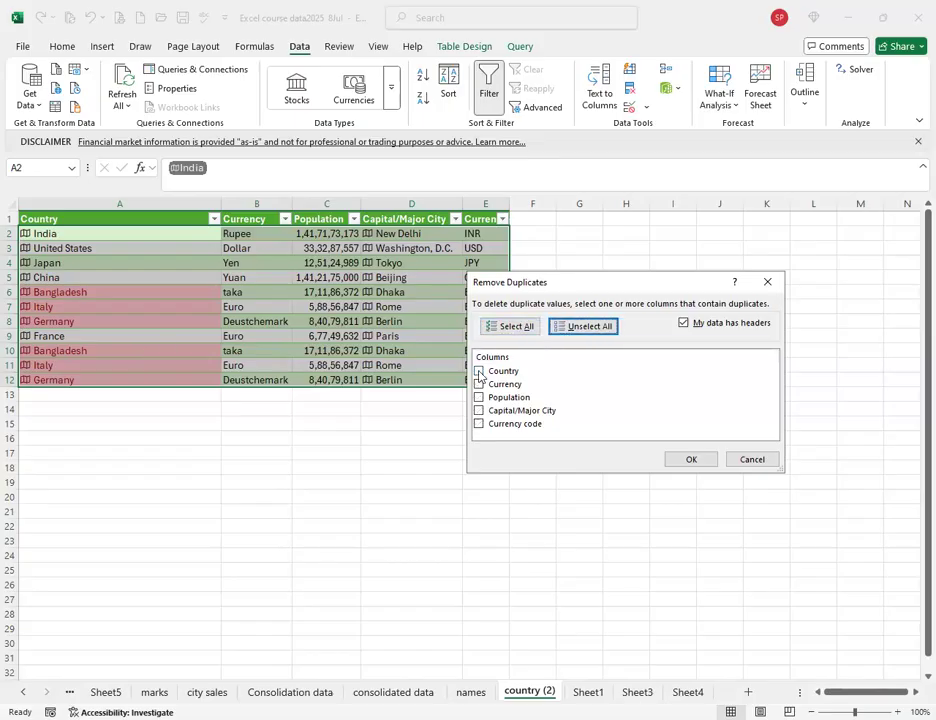
pyautogui.click(479, 372)
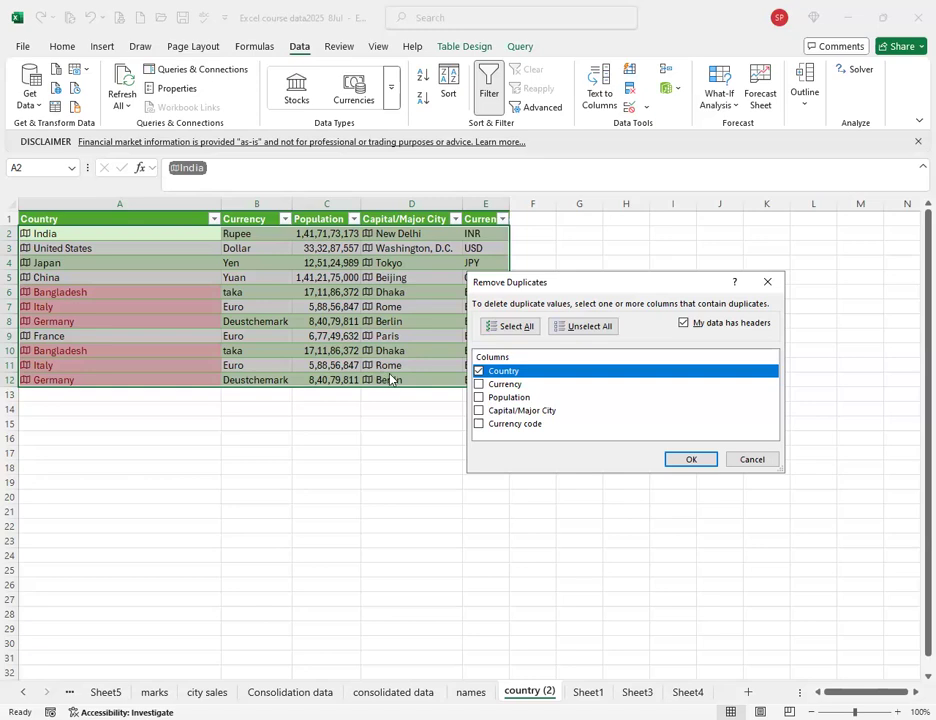
pyautogui.click(697, 460)
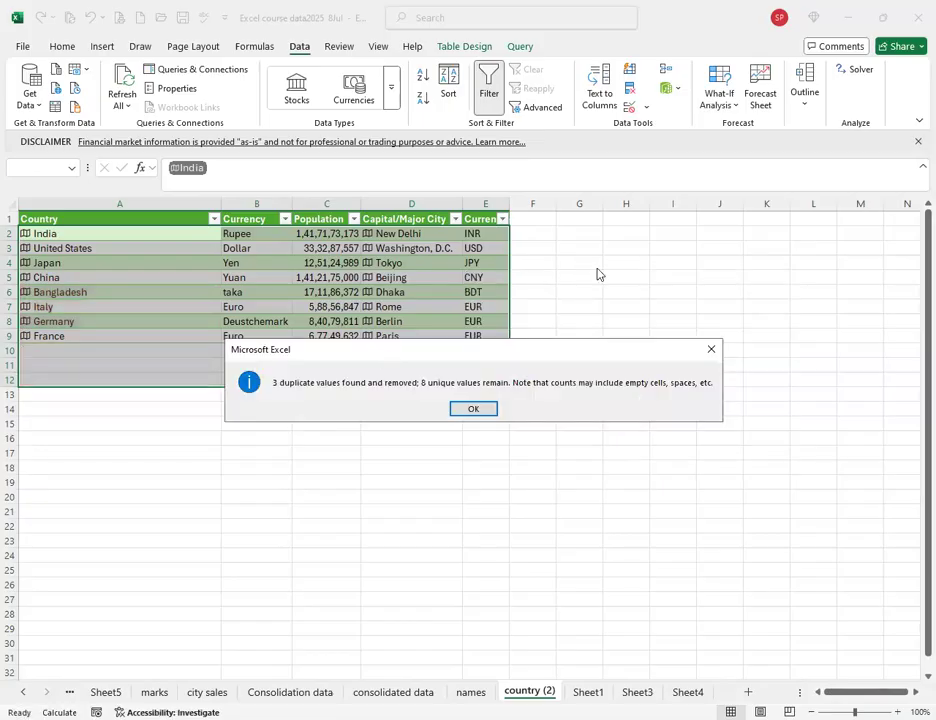
pyautogui.moveTo(470, 350); pyautogui.dragTo(690, 270)
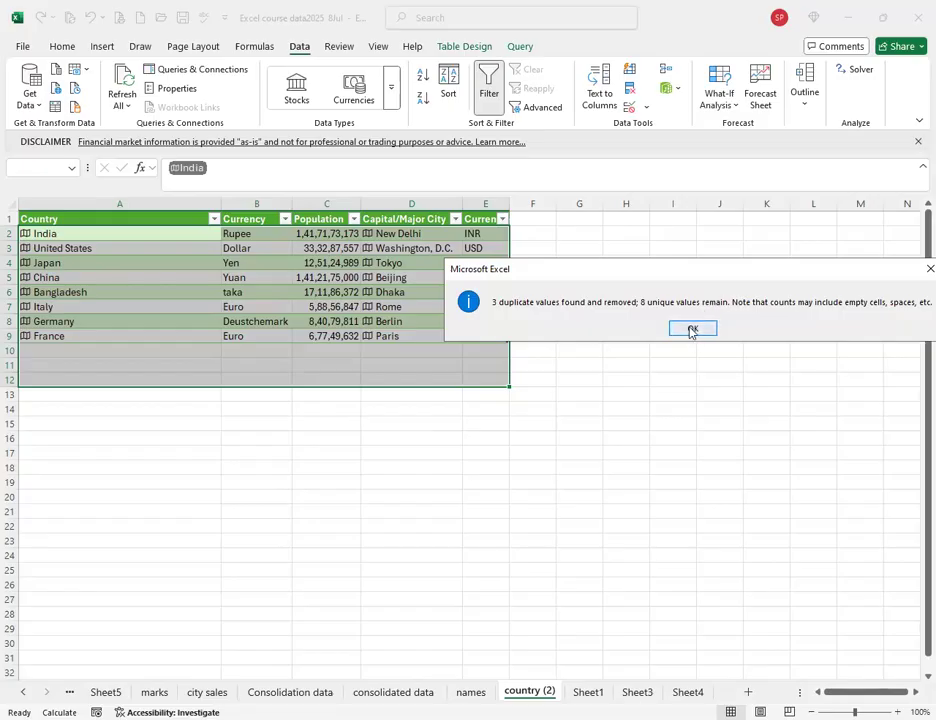
pyautogui.press('Return')
pyautogui.click(67, 268)
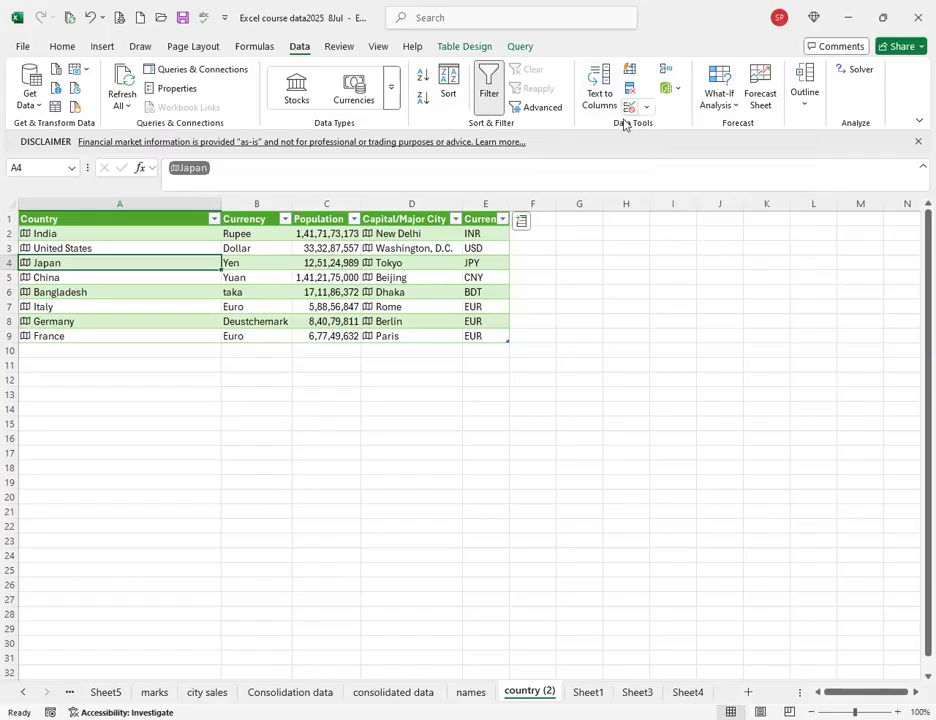
# Deselect the table and open the city sales sheet.
pyautogui.click(299, 396)
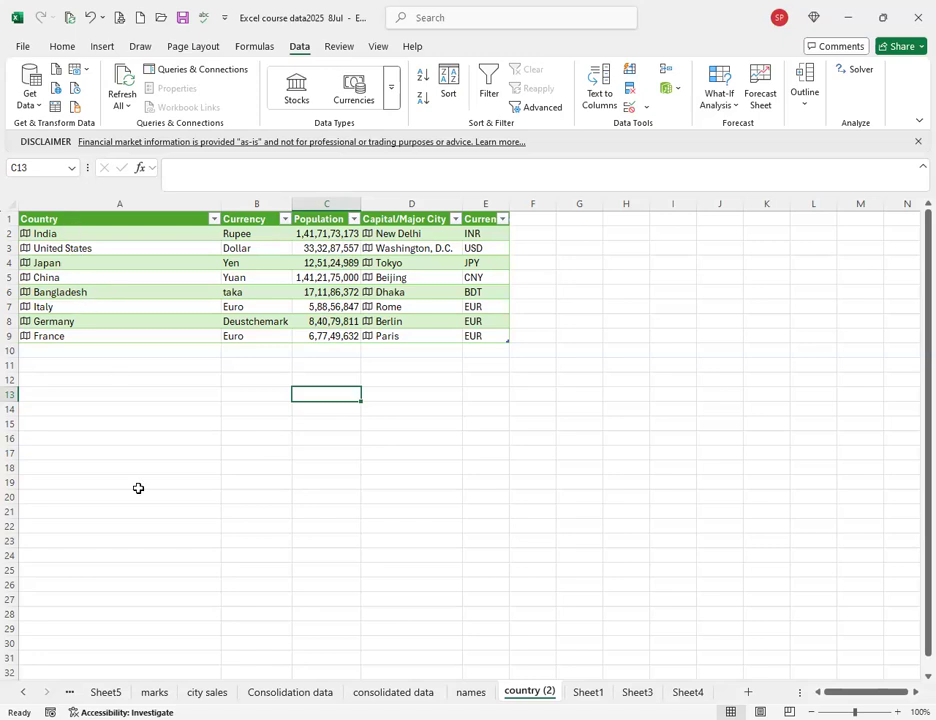
pyautogui.click(224, 693)
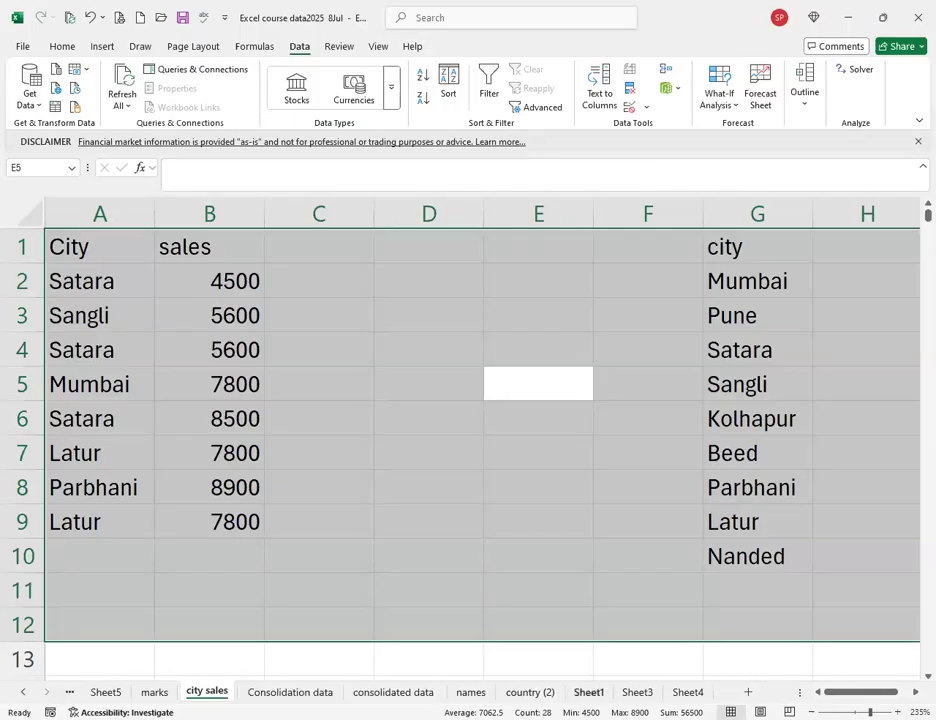
# Move to the marks sheet with Ctrl+Page Up and scroll through the student records.
pyautogui.hotkey('ctrl', 'pageup')
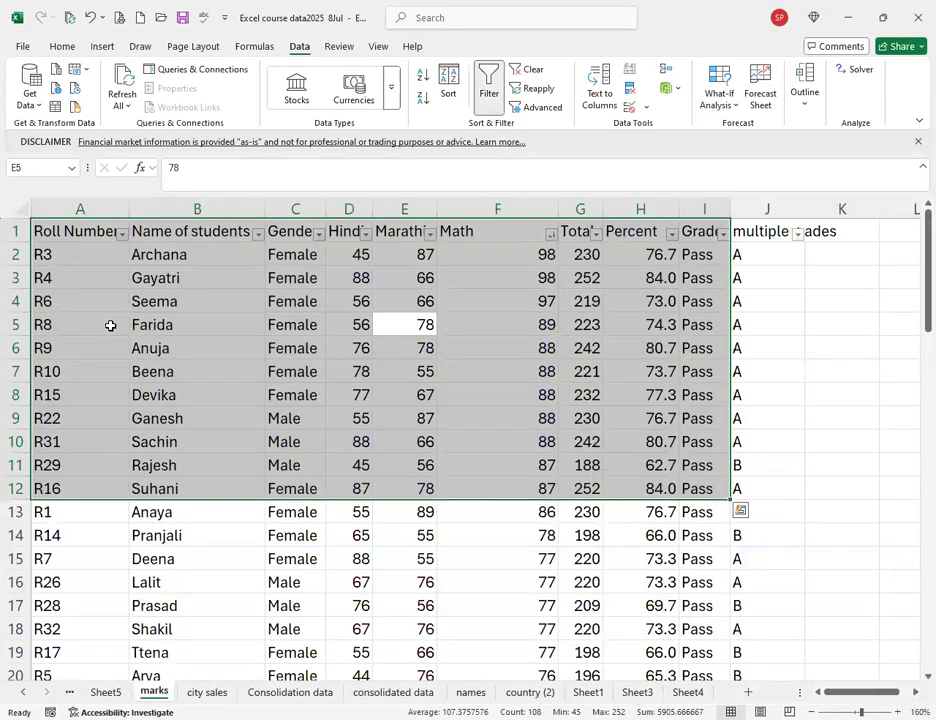
pyautogui.click(163, 326)
pyautogui.scroll(-11, 186, 401)
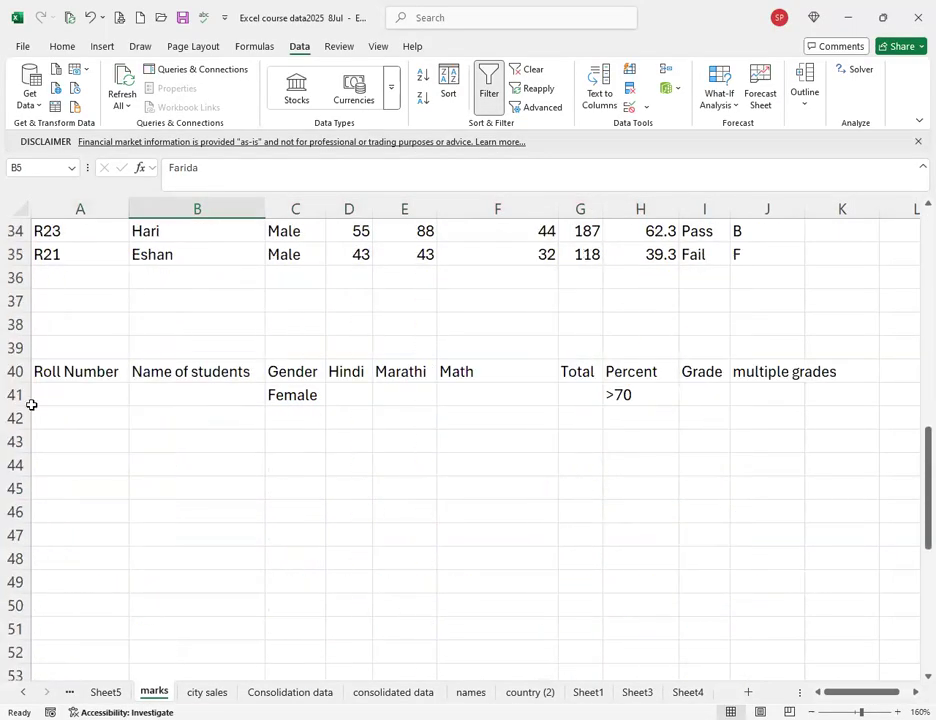
pyautogui.scroll(1, 31, 420)
pyautogui.click(20, 418)
pyautogui.moveTo(36, 602); pyautogui.dragTo(40, 545)
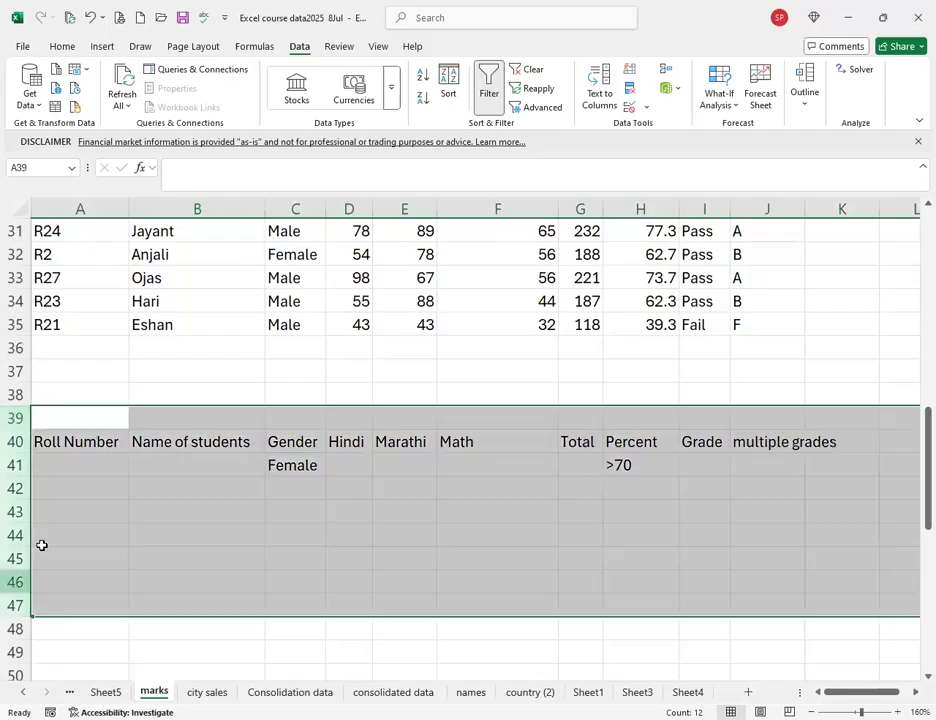
pyautogui.click(60, 488)
pyautogui.scroll(9, 92, 410)
pyautogui.scroll(1, 249, 316)
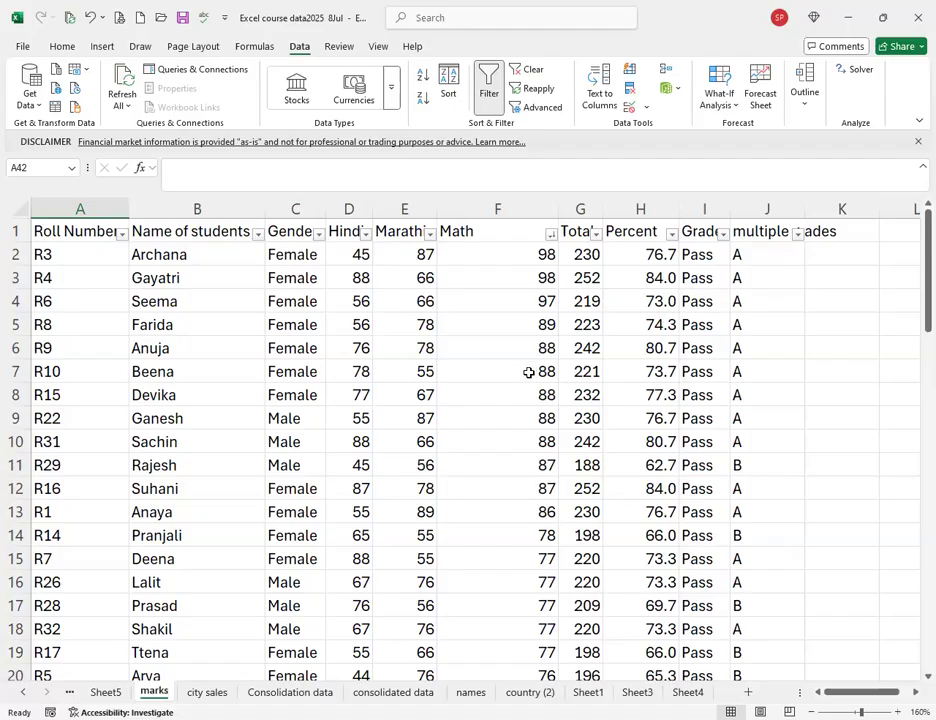
pyautogui.scroll(-5, 368, 532)
pyautogui.scroll(-4, 365, 535)
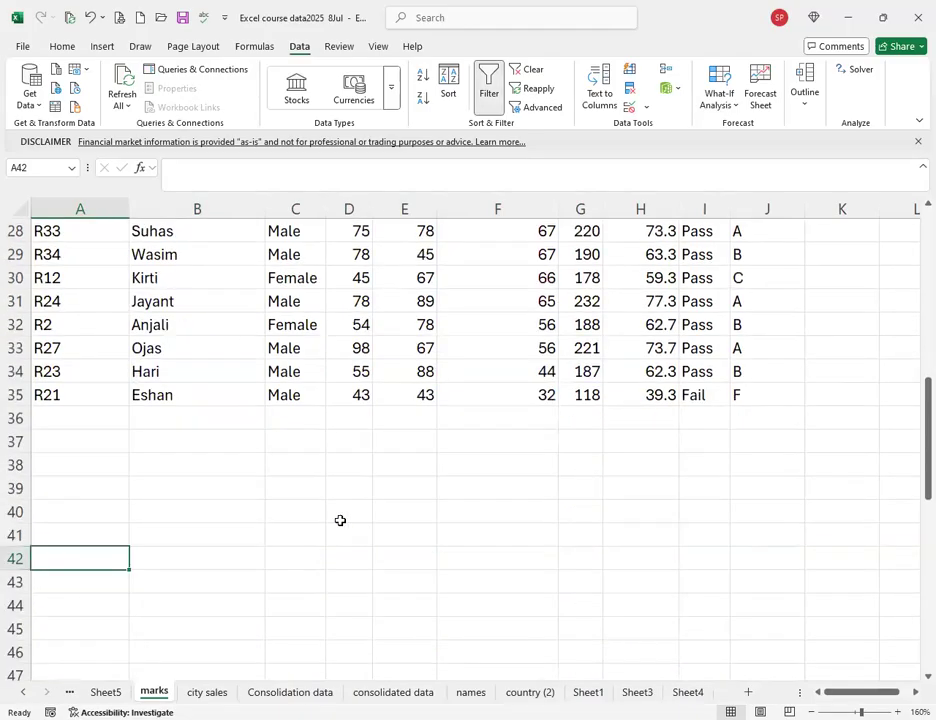
pyautogui.click(398, 418)
pyautogui.click(504, 423)
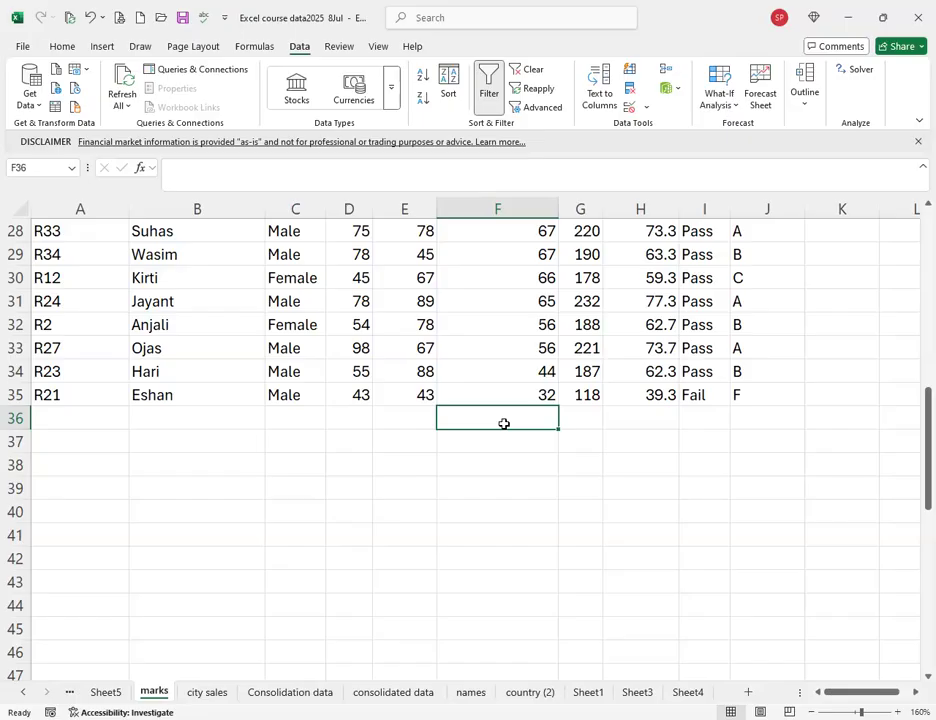
# Select columns D through F, which hold the Hindi, Marathi and Math marks.
pyautogui.click(357, 208)
pyautogui.moveTo(439, 210); pyautogui.dragTo(466, 384)
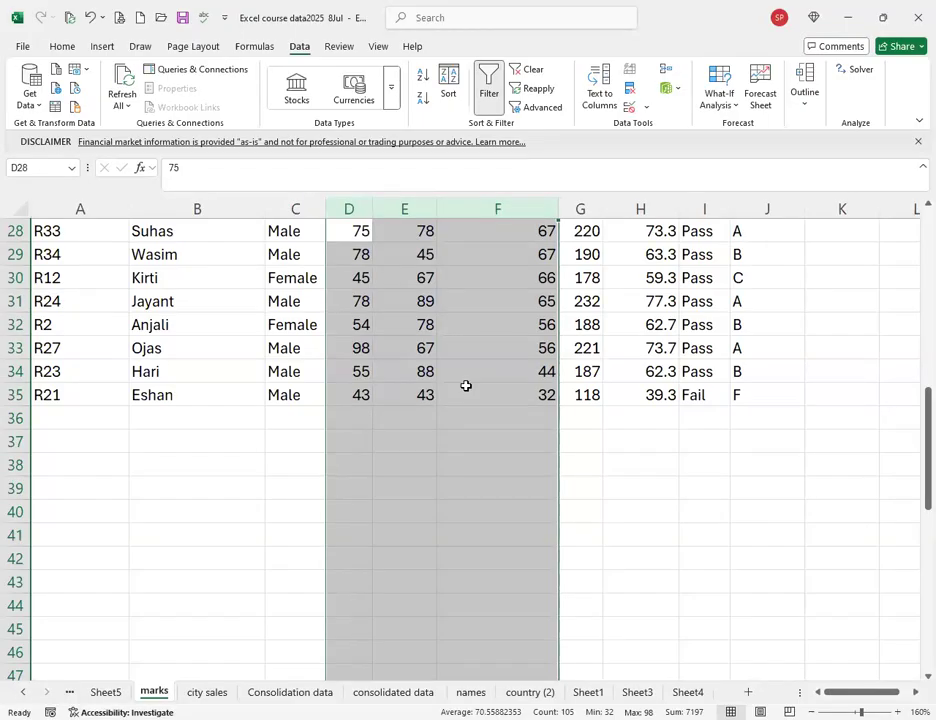
pyautogui.scroll(8, 441, 347)
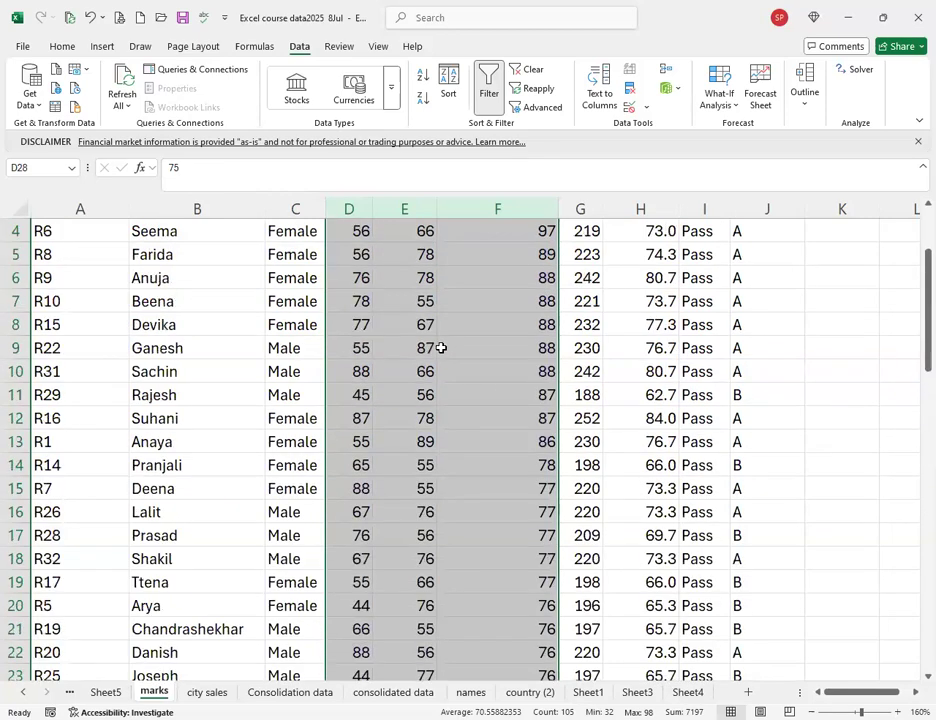
pyautogui.scroll(1, 441, 347)
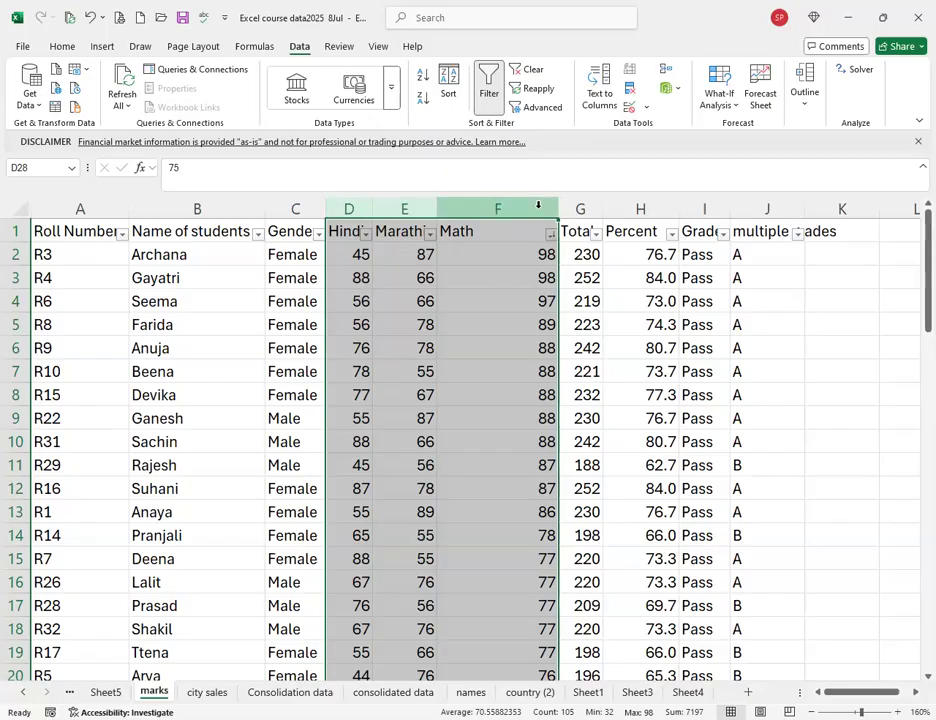
pyautogui.scroll(-20, 418, 574)
pyautogui.scroll(-18, 376, 539)
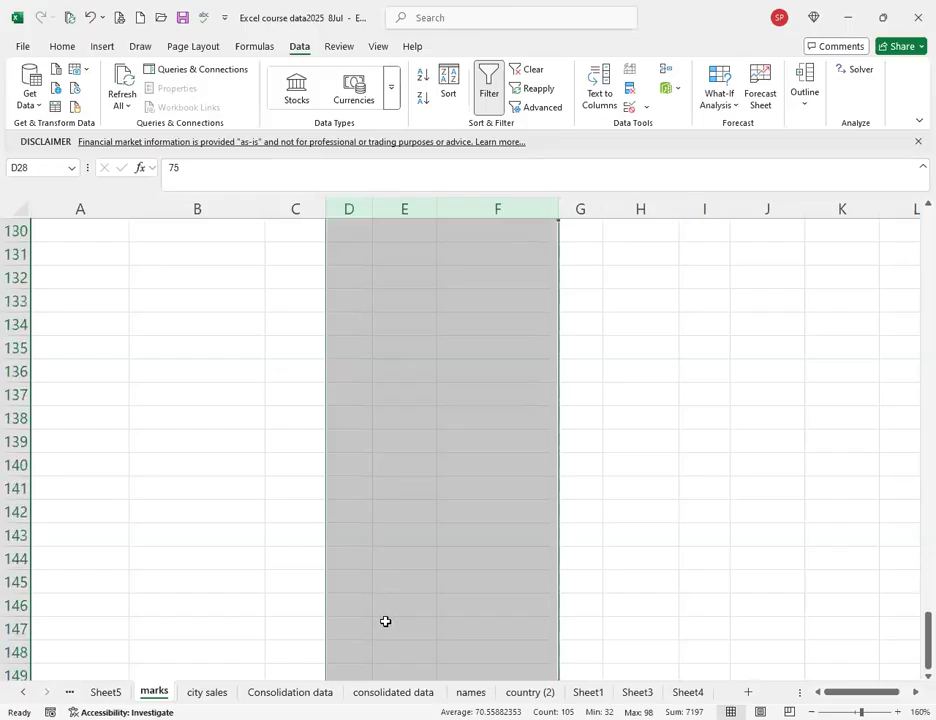
pyautogui.scroll(20, 385, 621)
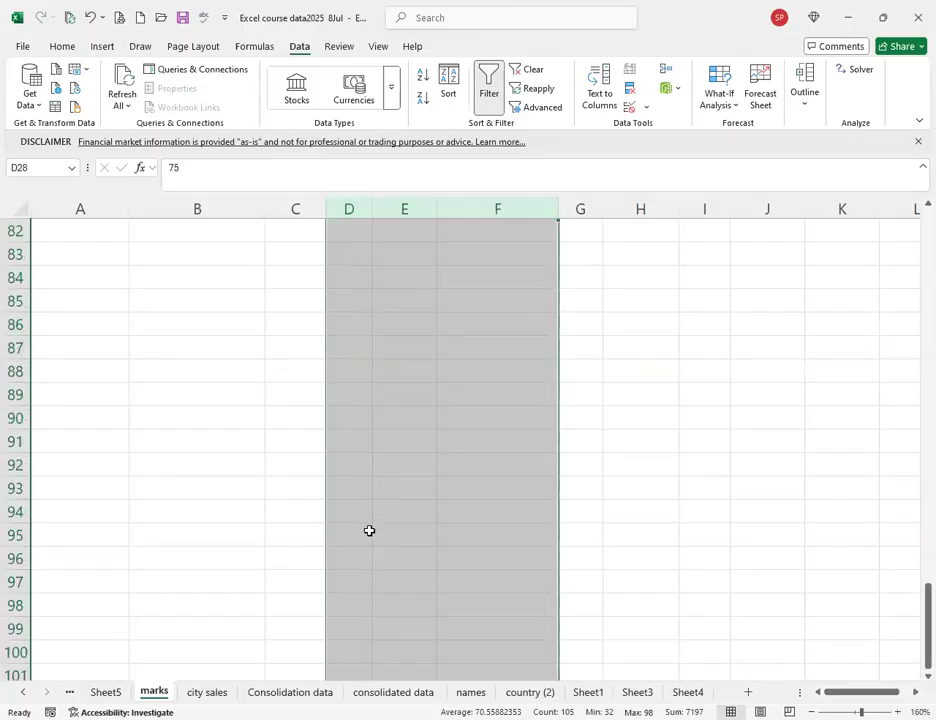
pyautogui.scroll(5, 309, 568)
pyautogui.scroll(-5, 328, 574)
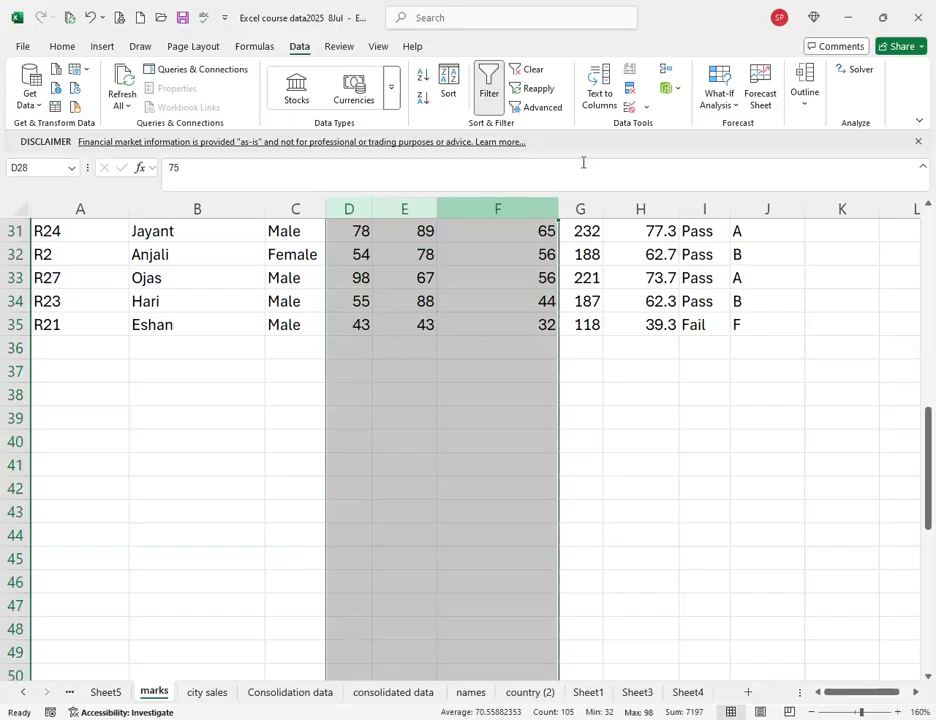
# Limit columns D–F to whole numbers between 0 and 100 in Data Validation.
pyautogui.click(628, 110)
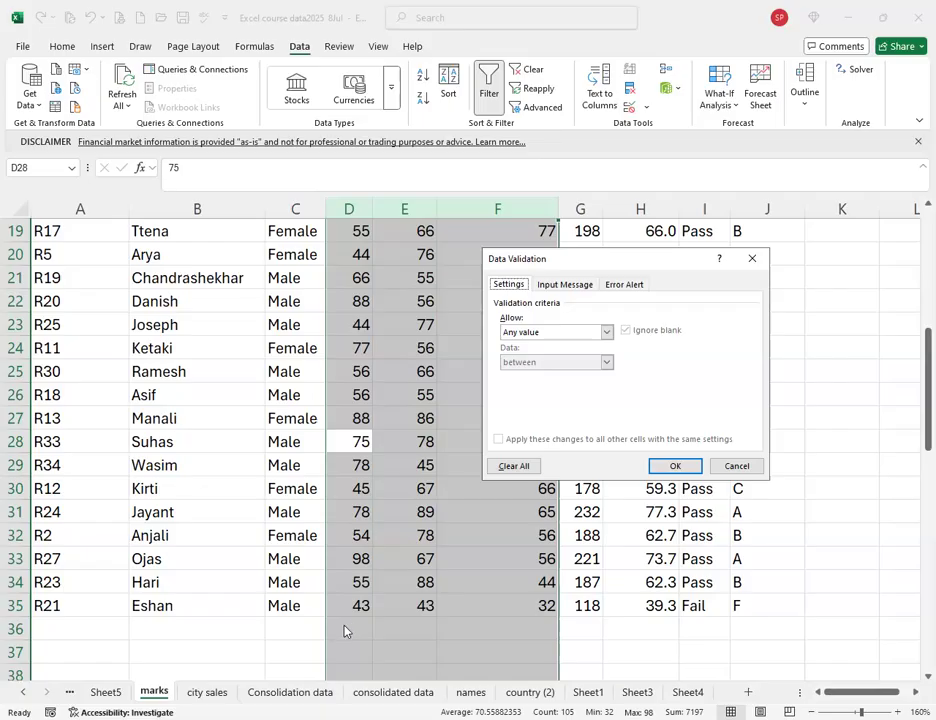
pyautogui.click(520, 340)
pyautogui.click(519, 356)
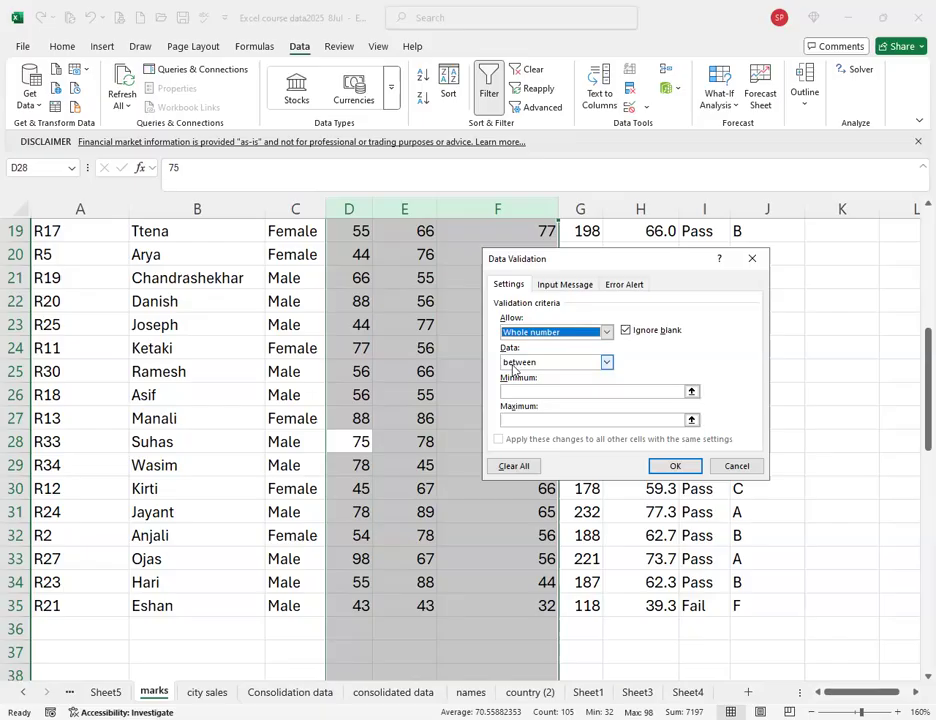
pyautogui.click(504, 391)
pyautogui.write('0')
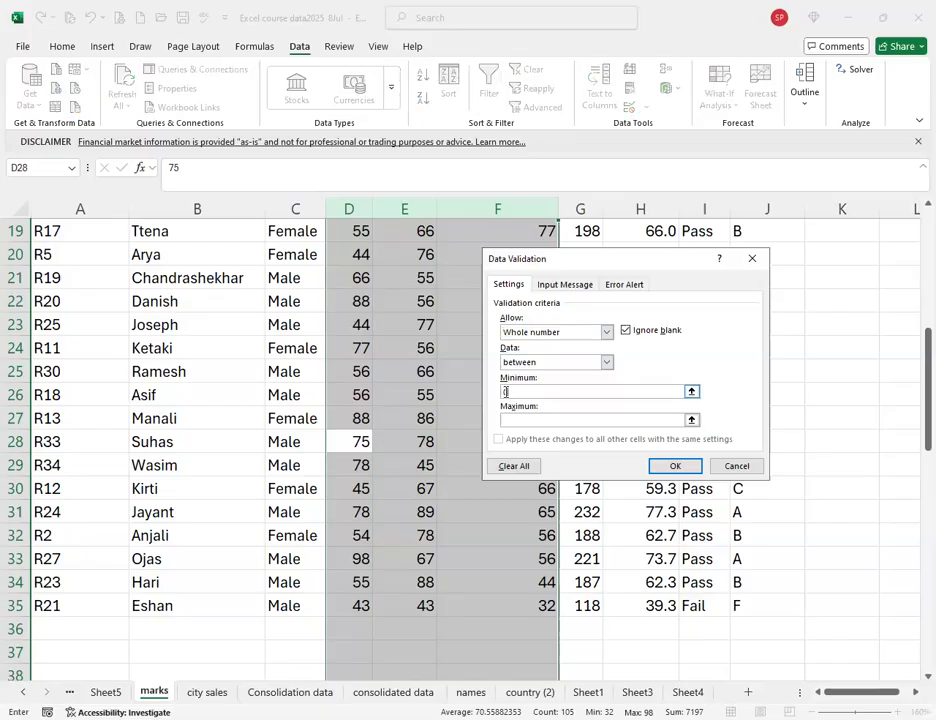
pyautogui.click(508, 418)
pyautogui.write('100')
pyautogui.click(549, 286)
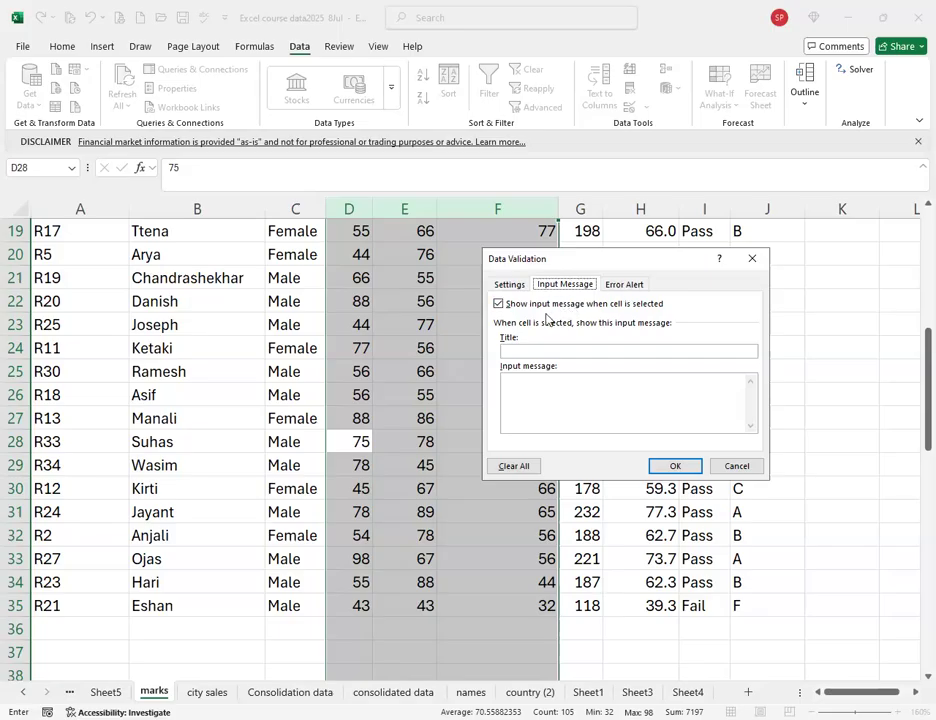
# Add input message 'Subjects marks' reading 'Please enter marks properly they are very important'.
pyautogui.click(518, 350)
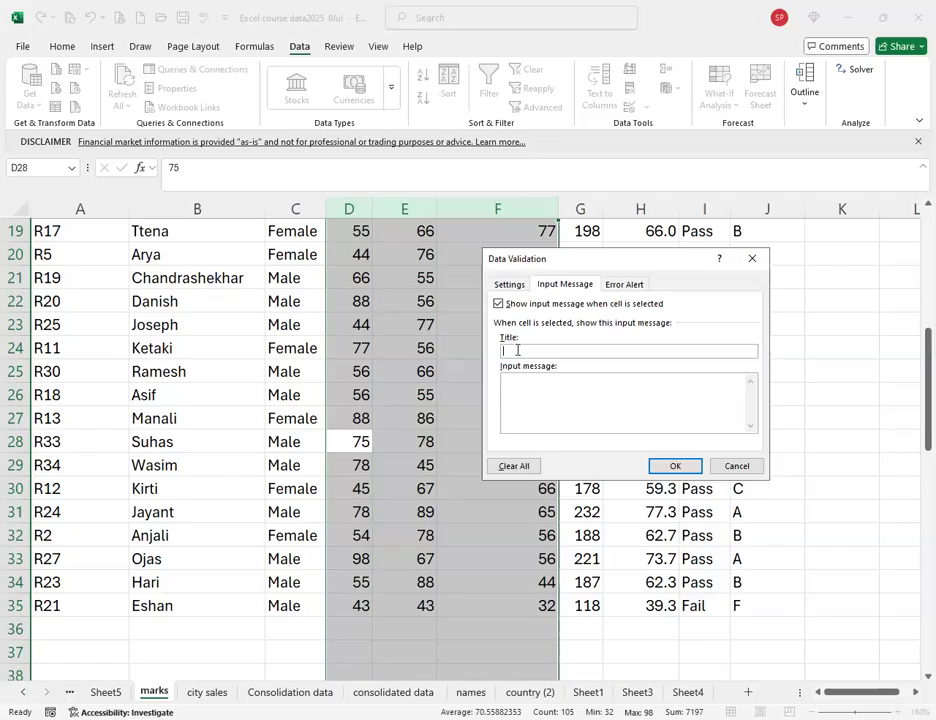
pyautogui.write('Subjects marks')
pyautogui.click(517, 389)
pyautogui.write('Please enter marks pr')
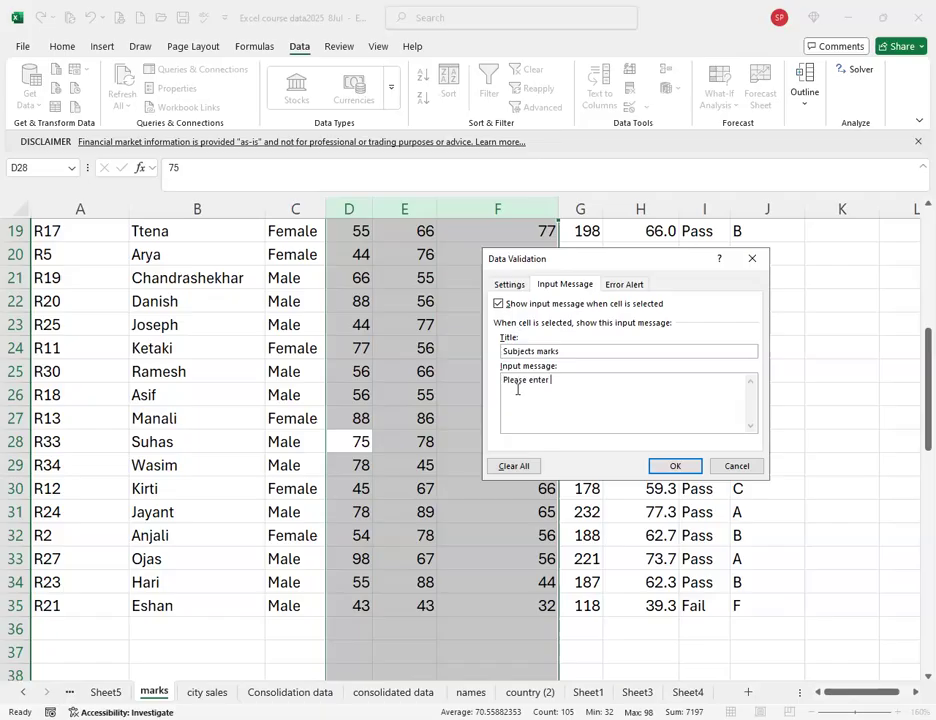
pyautogui.write('operly they are very important')
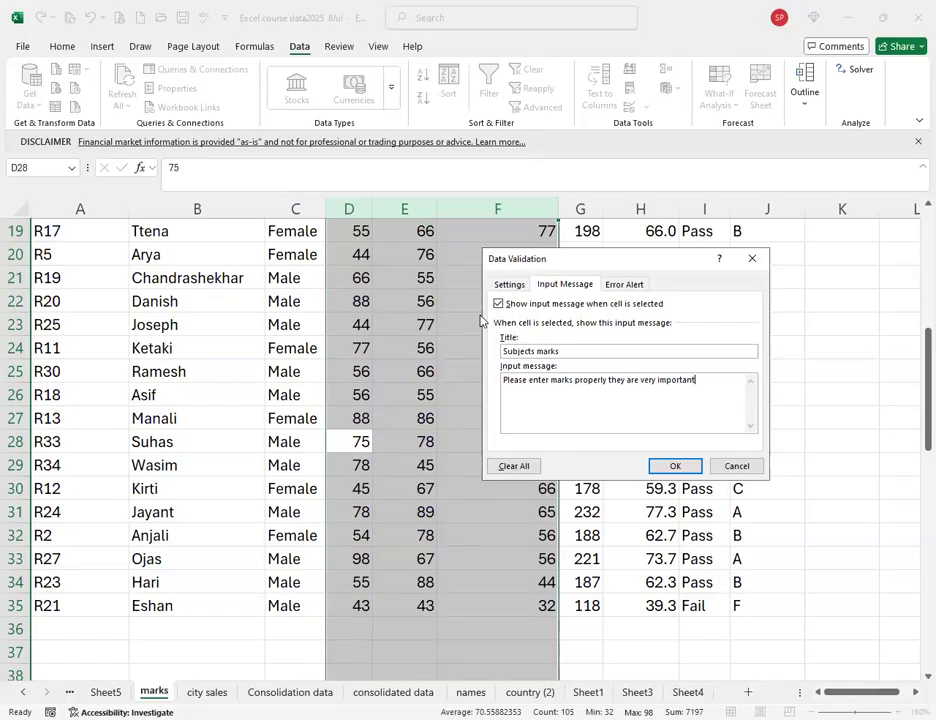
pyautogui.click(511, 285)
pyautogui.click(566, 286)
pyautogui.click(622, 285)
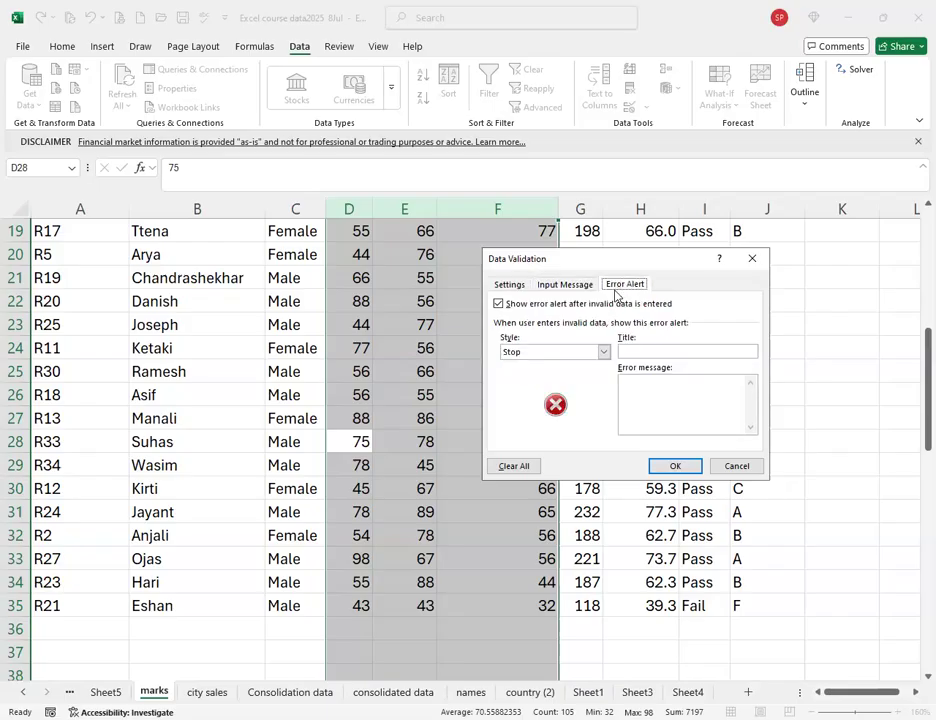
# Set a Stop error alert titled ERROR whose message asks for data between 0 and 100.
pyautogui.click(533, 357)
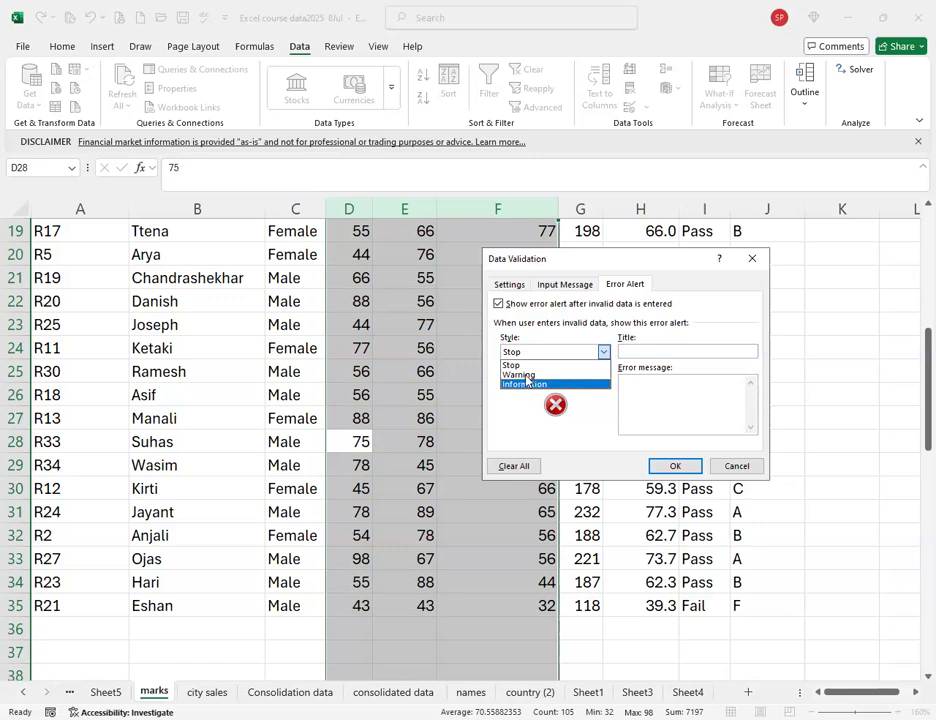
pyautogui.click(515, 365)
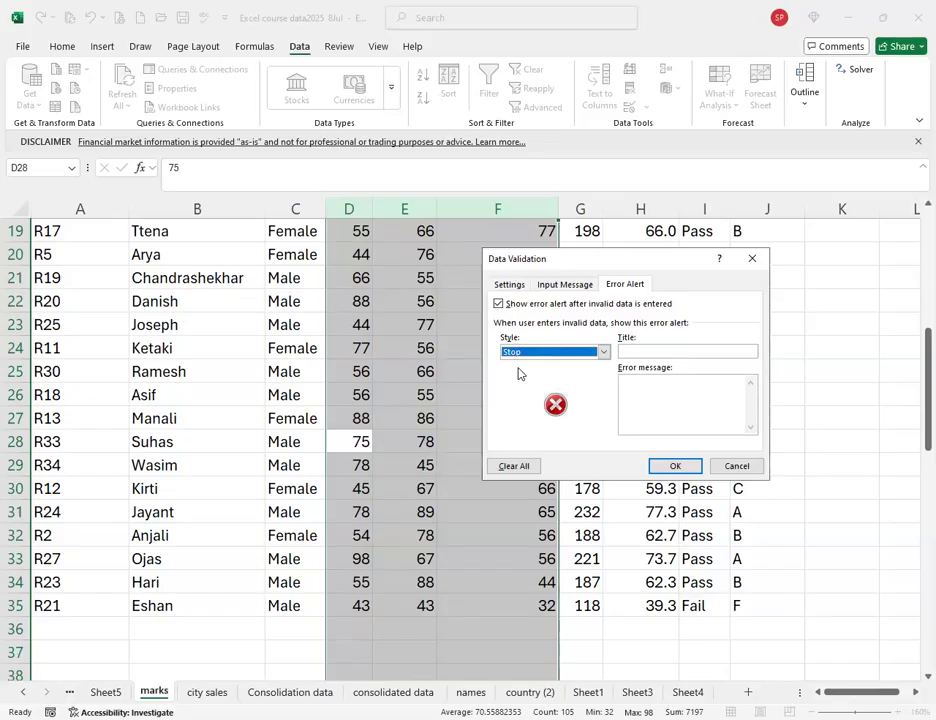
pyautogui.click(645, 352)
pyautogui.write('ERROR')
pyautogui.click(684, 396)
pyautogui.write('Please enter data between 0 to 19')
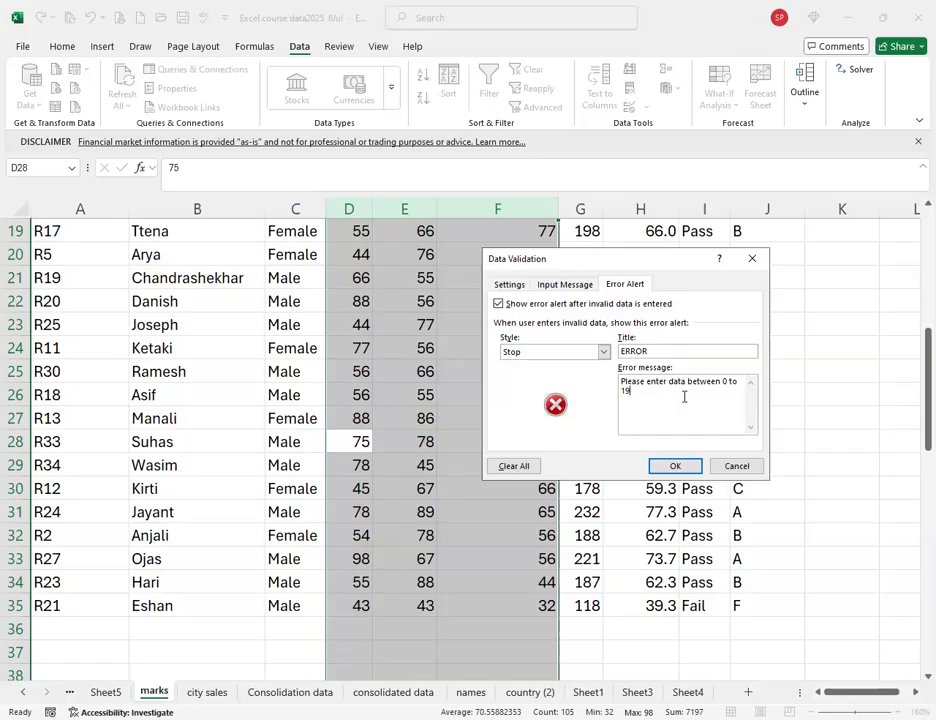
pyautogui.write('0 only')
# Review the criteria and input message, then apply the validation to columns D–F.
pyautogui.click(508, 285)
pyautogui.click(561, 287)
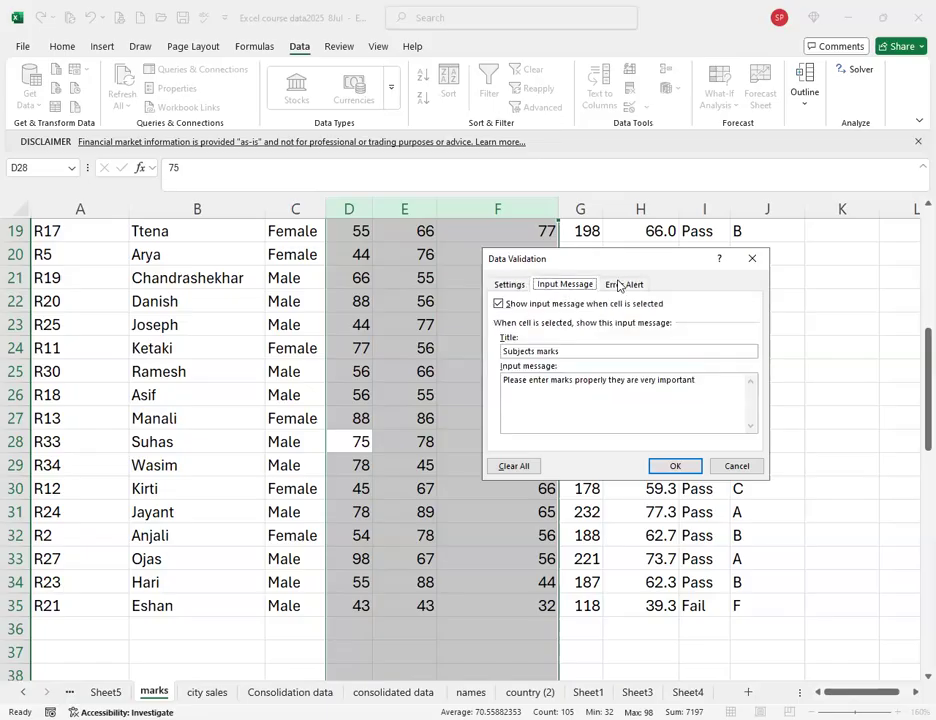
pyautogui.click(620, 286)
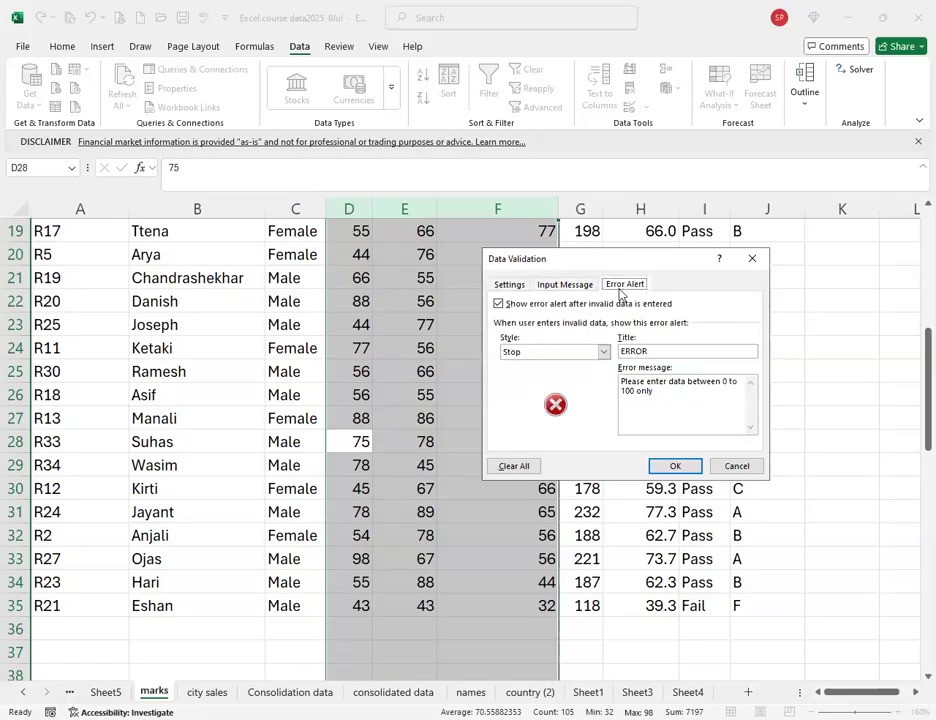
pyautogui.click(677, 468)
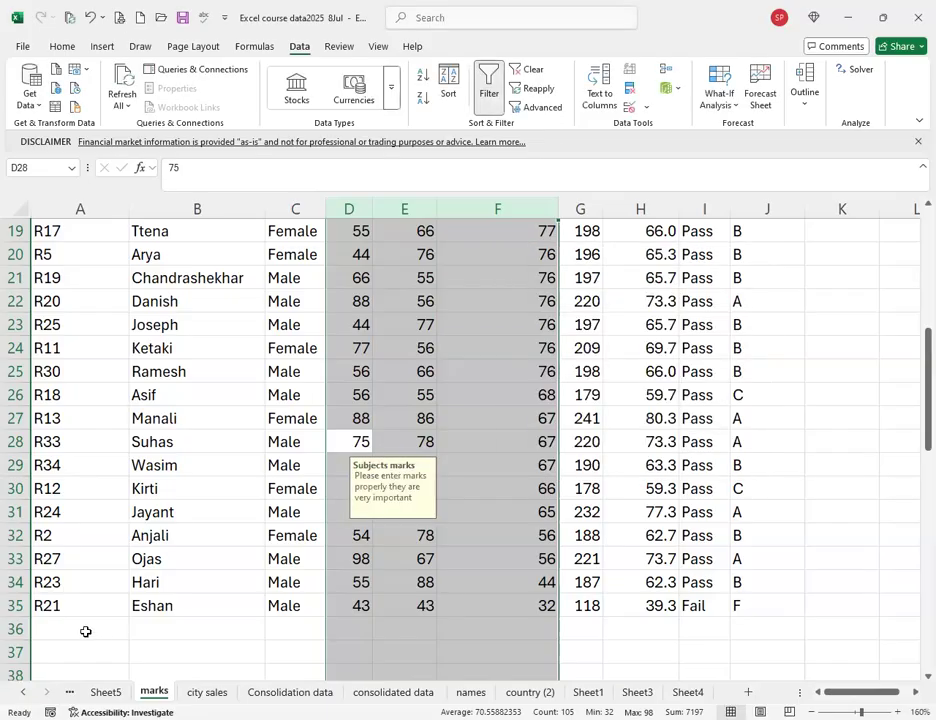
# Extend the student ID series from A35 so A36 holds R22.
pyautogui.click(86, 630)
pyautogui.click(94, 607)
pyautogui.moveTo(129, 616); pyautogui.dragTo(130, 636)
# Enter the new student's name in B36 and Male in C36, then select D36.
pyautogui.click(205, 629)
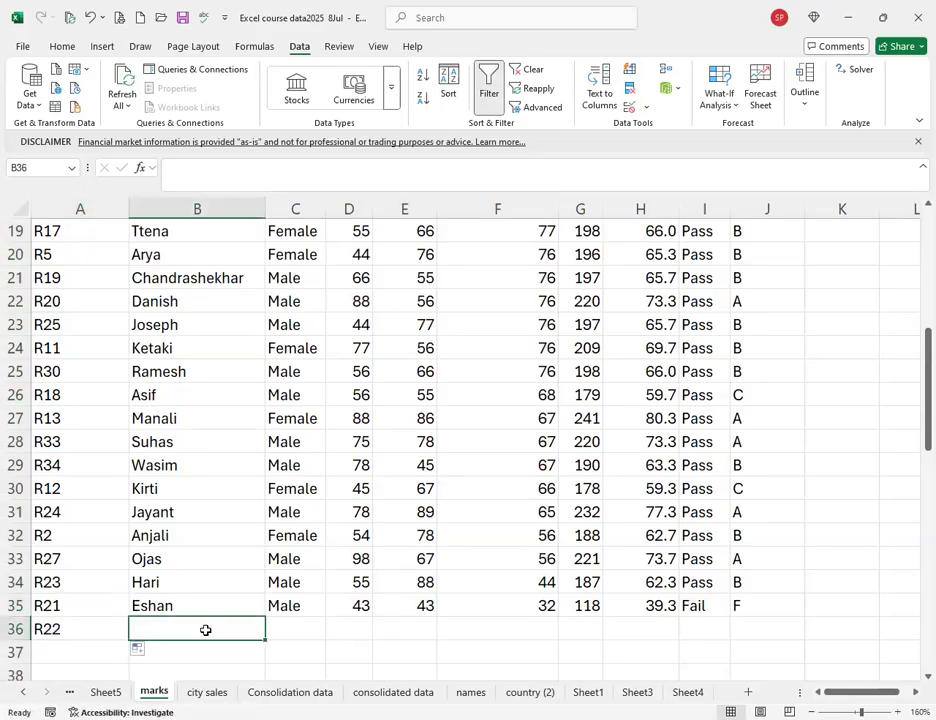
pyautogui.write('Sharad')
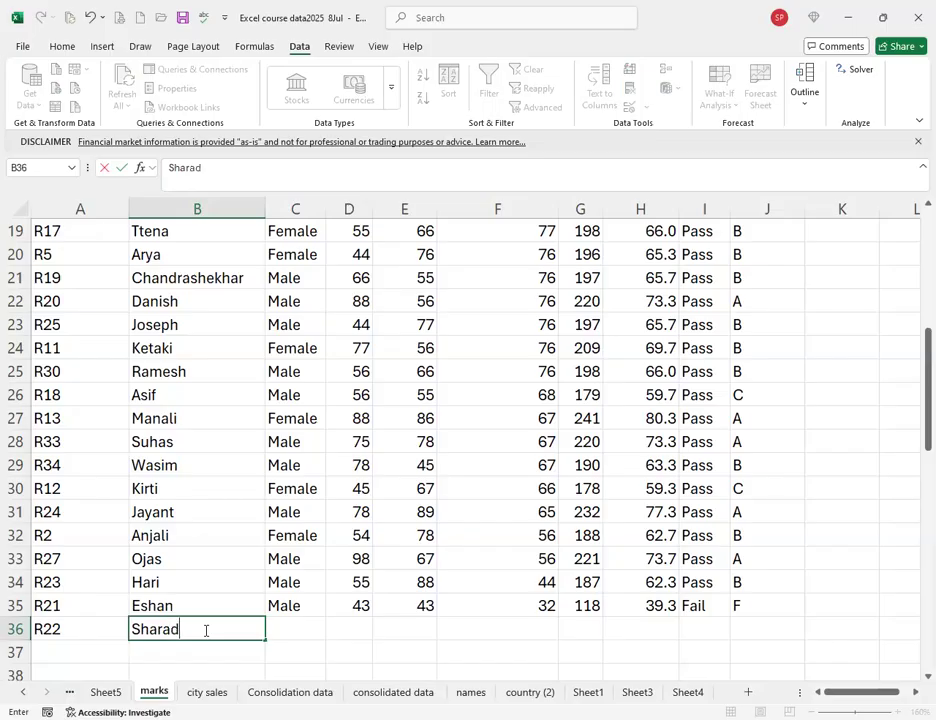
pyautogui.press('Tab')
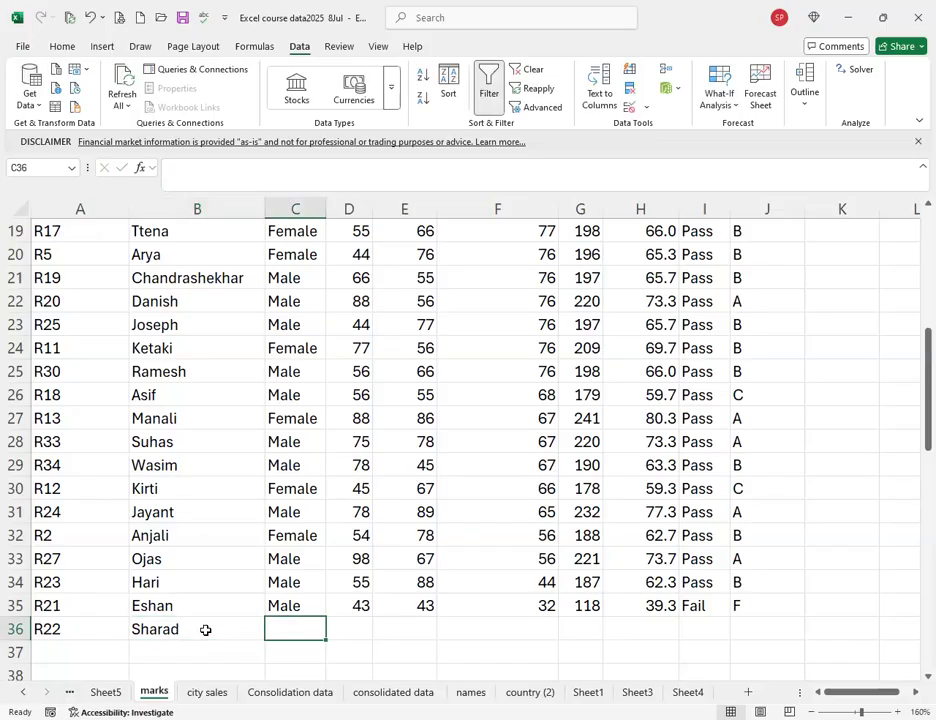
pyautogui.write('male')
pyautogui.press('Tab')
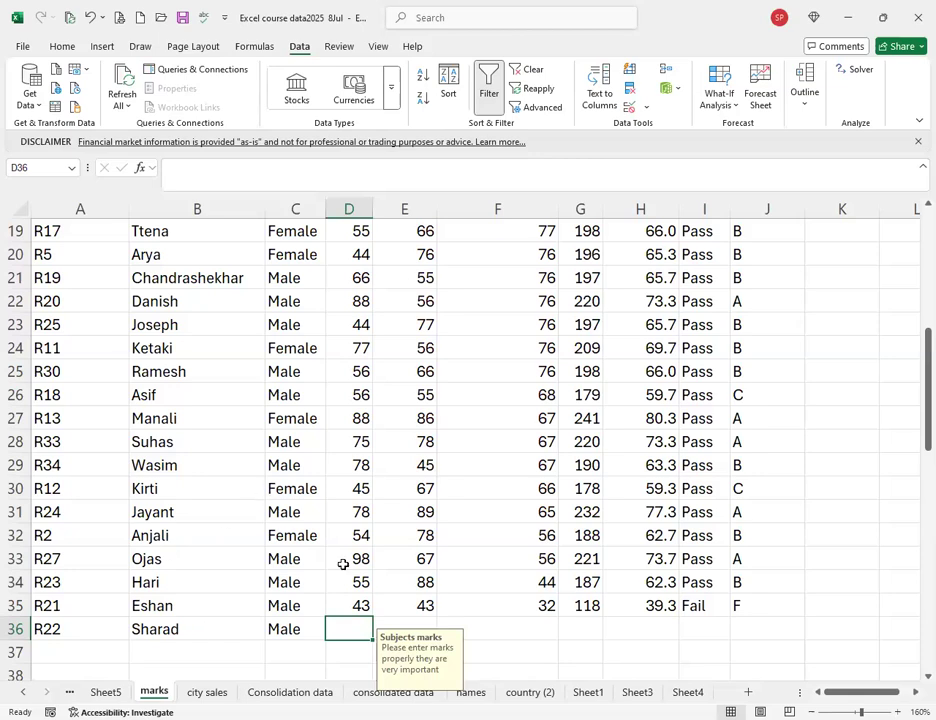
pyautogui.scroll(-2, 342, 564)
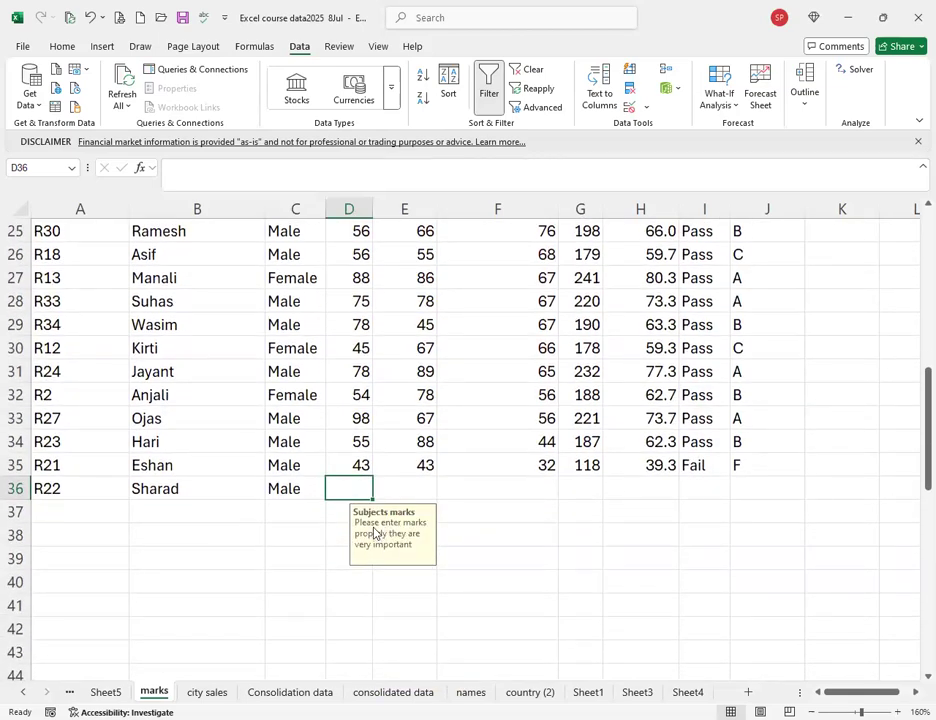
pyautogui.click(295, 488)
pyautogui.click(353, 492)
# Enter 456 in D36 to confirm the Stop alert rejects it, then cancel the entry.
pyautogui.write('456')
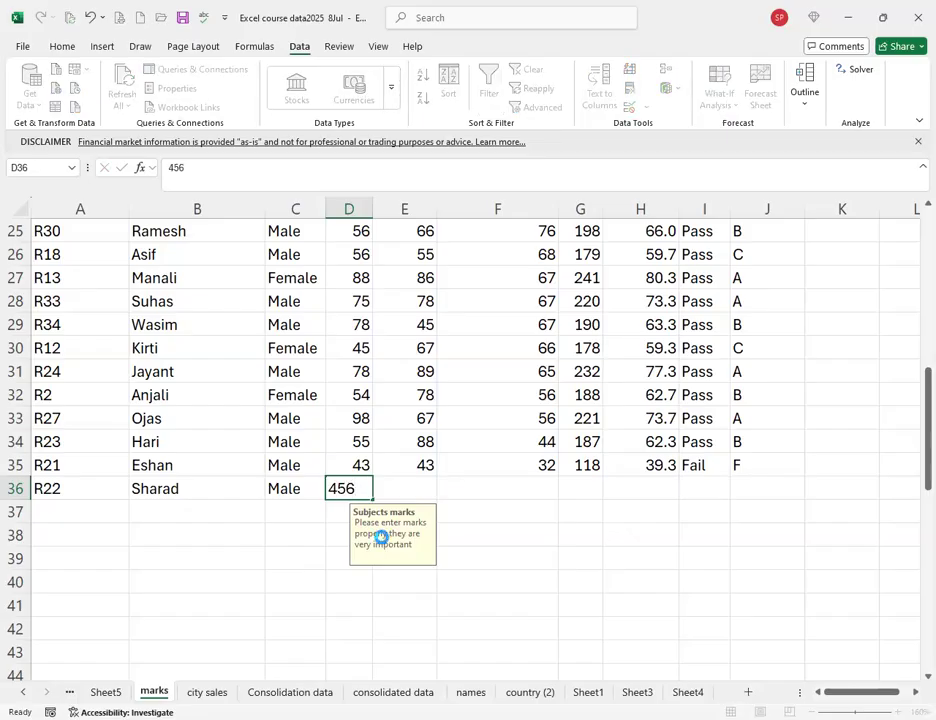
pyautogui.press('Return')
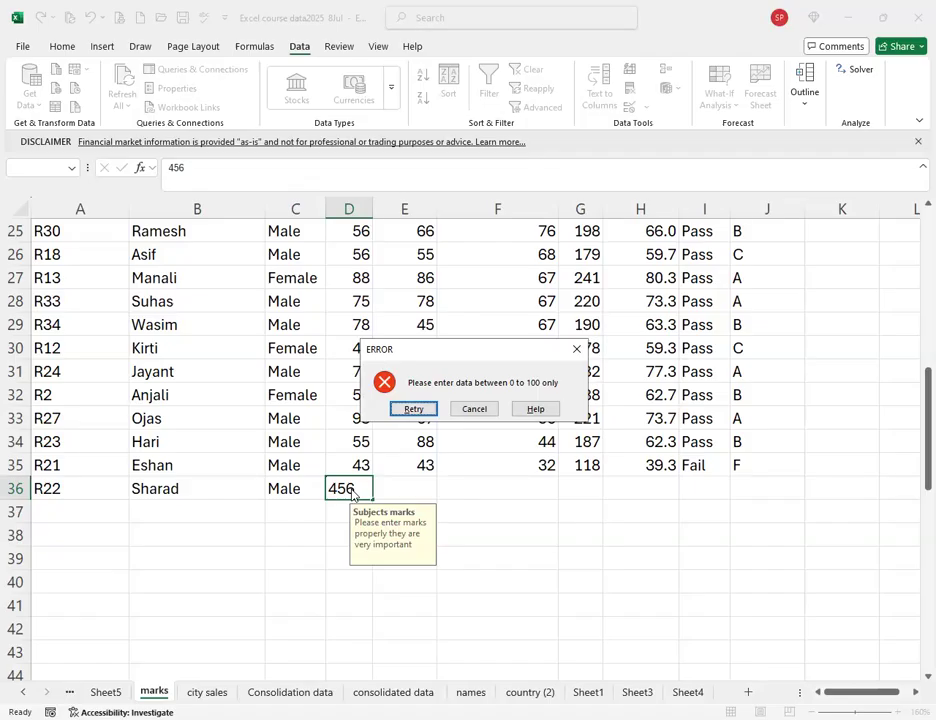
pyautogui.click(413, 409)
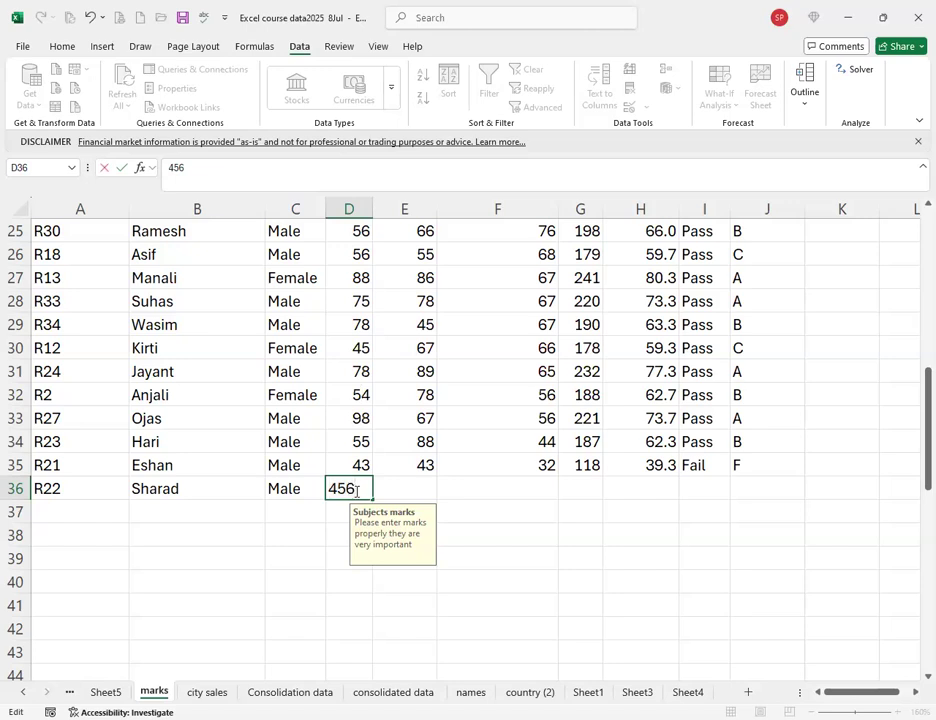
pyautogui.press('Return')
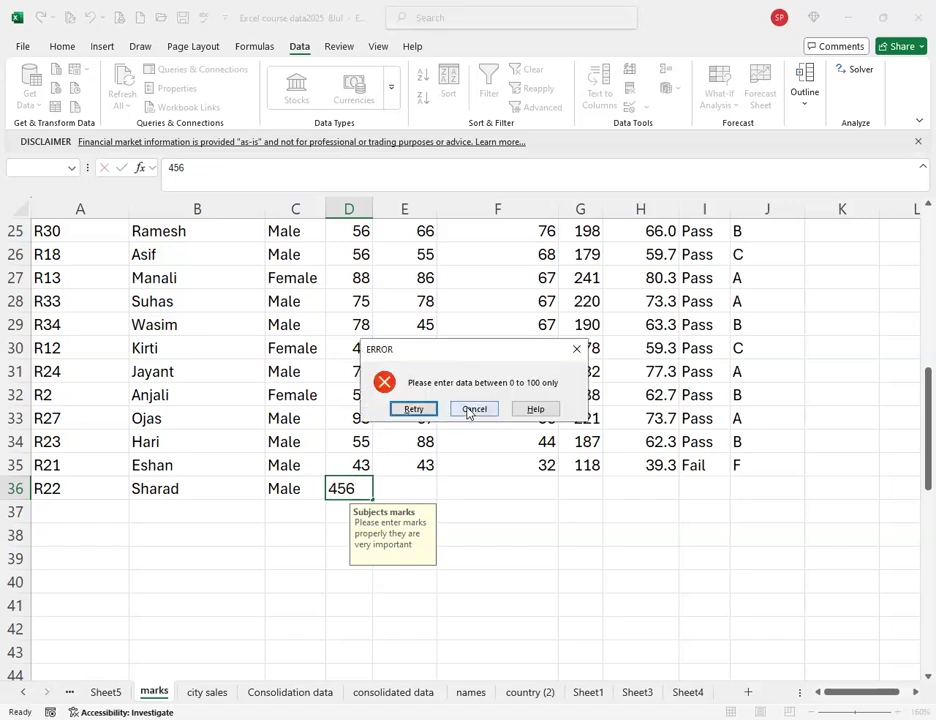
pyautogui.click(474, 409)
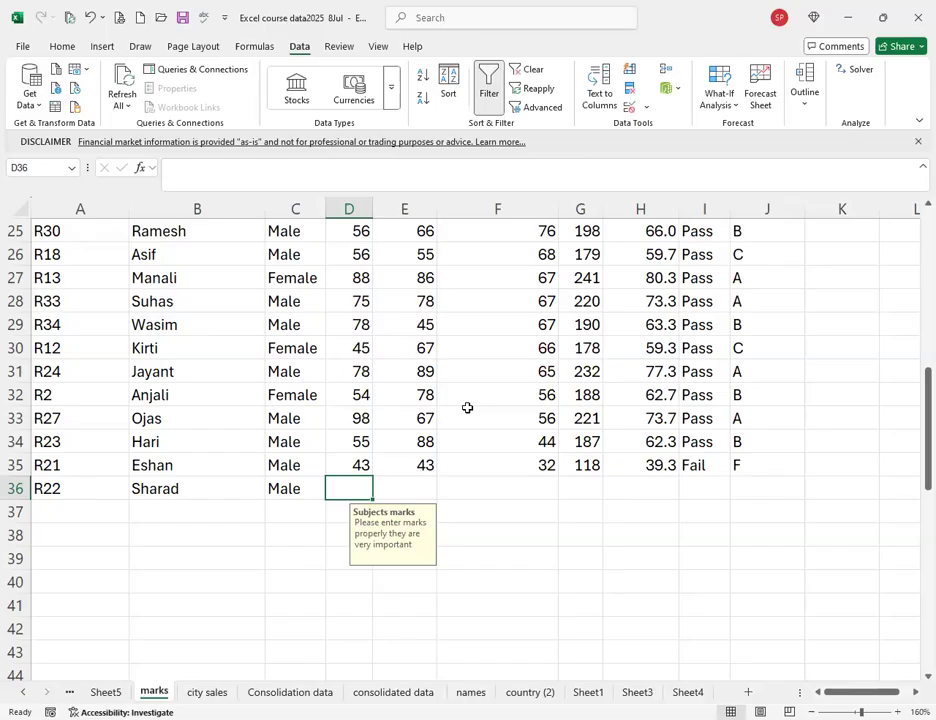
# Enter the valid mark 45 in D36 and reselect columns D to F.
pyautogui.write('45')
pyautogui.press('Return')
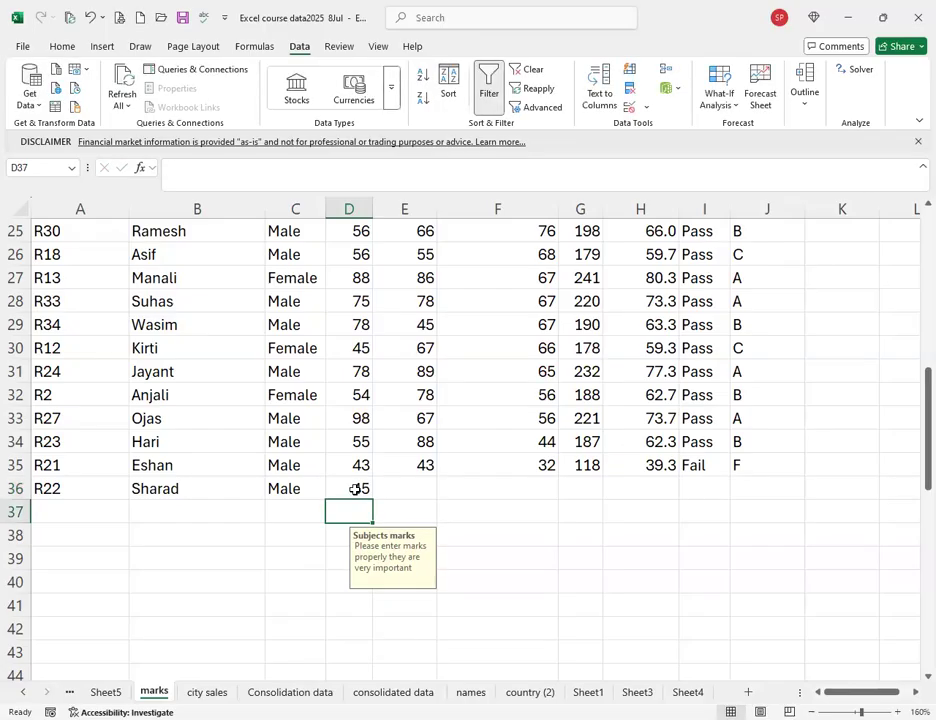
pyautogui.click(358, 488)
pyautogui.click(401, 497)
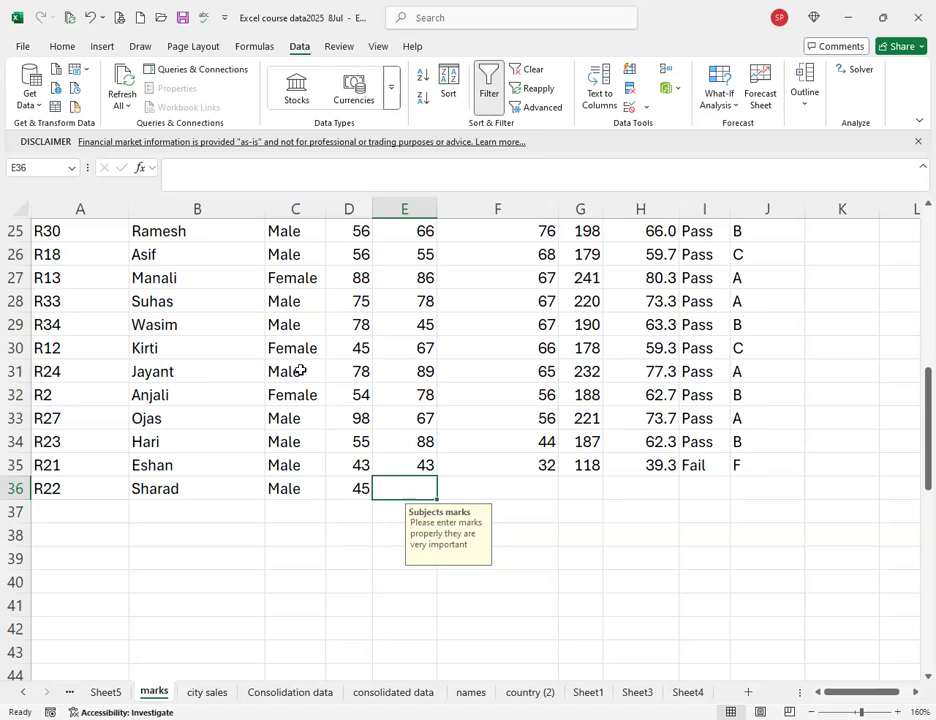
pyautogui.click(356, 231)
pyautogui.moveTo(348, 198); pyautogui.dragTo(520, 198)
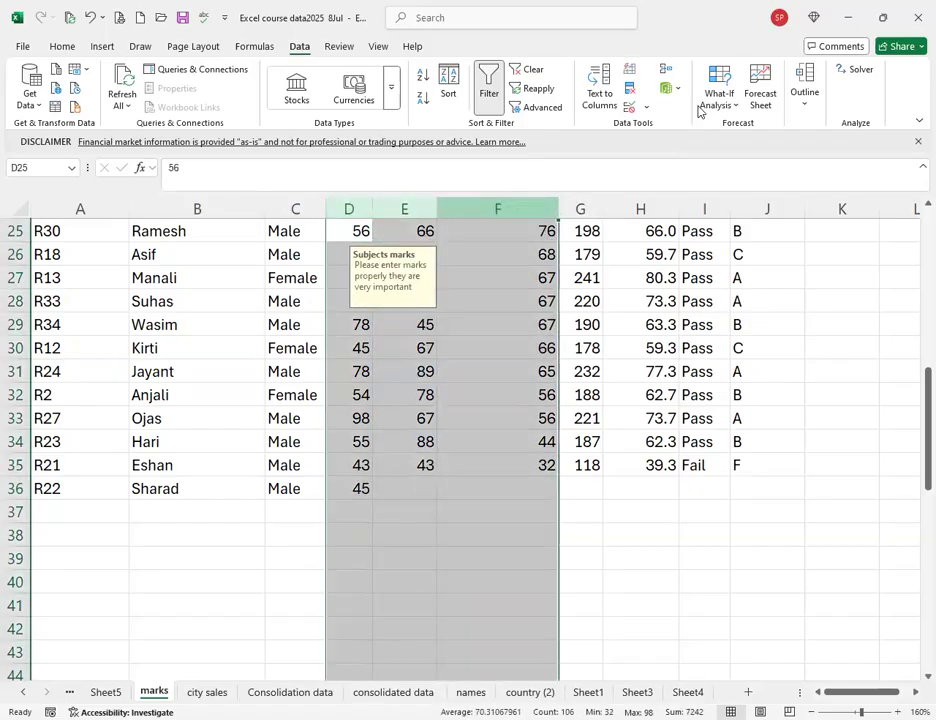
# Clear All validation from columns D–F, then check cells E33 and F36 show no prompt.
pyautogui.click(629, 110)
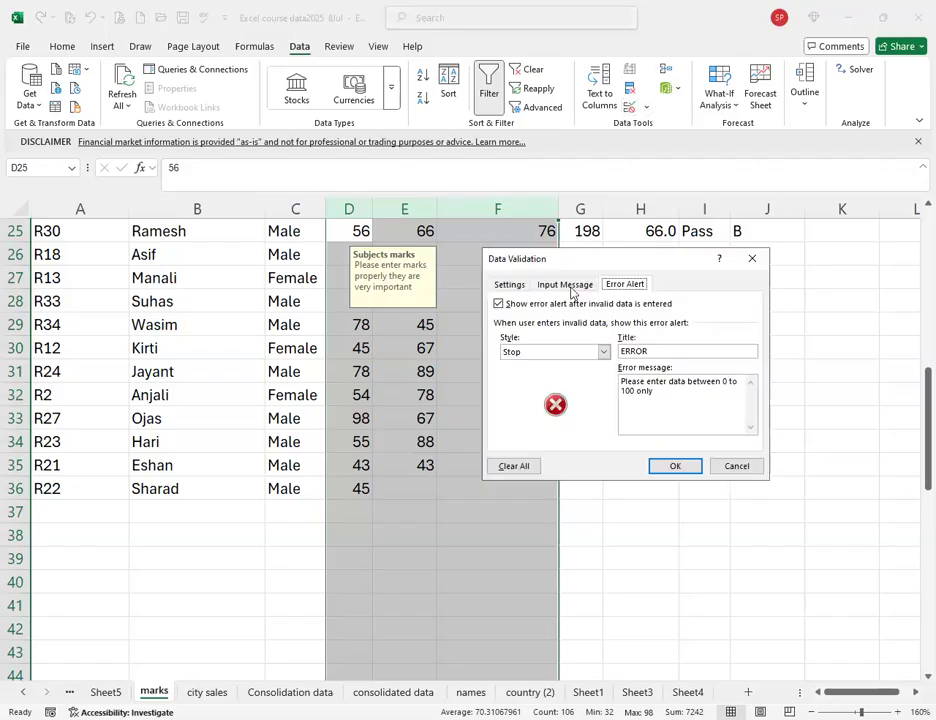
pyautogui.click(513, 467)
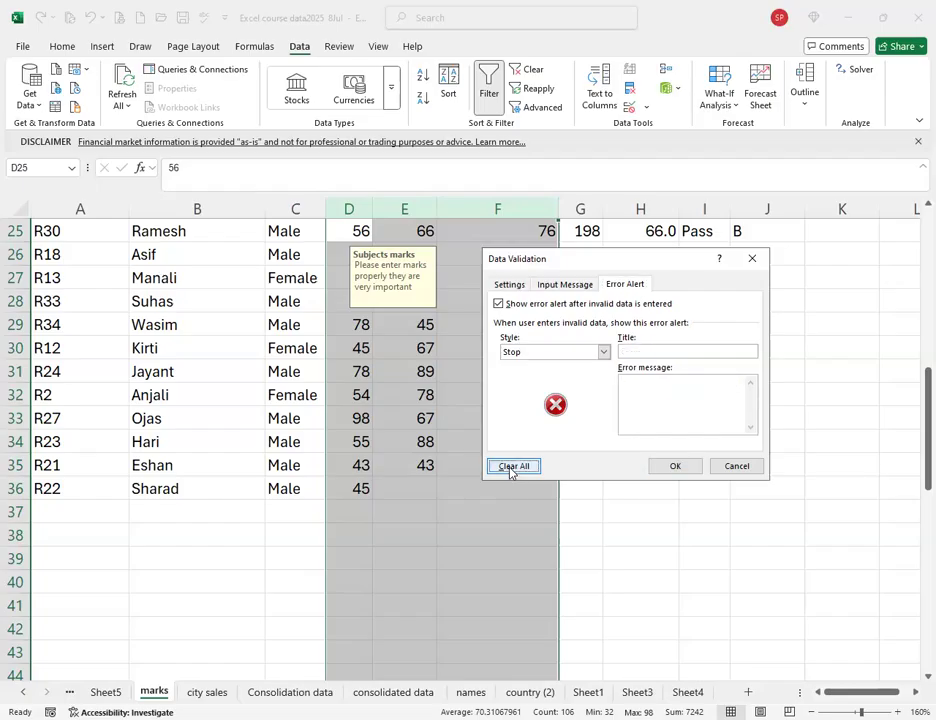
pyautogui.click(675, 466)
pyautogui.click(405, 420)
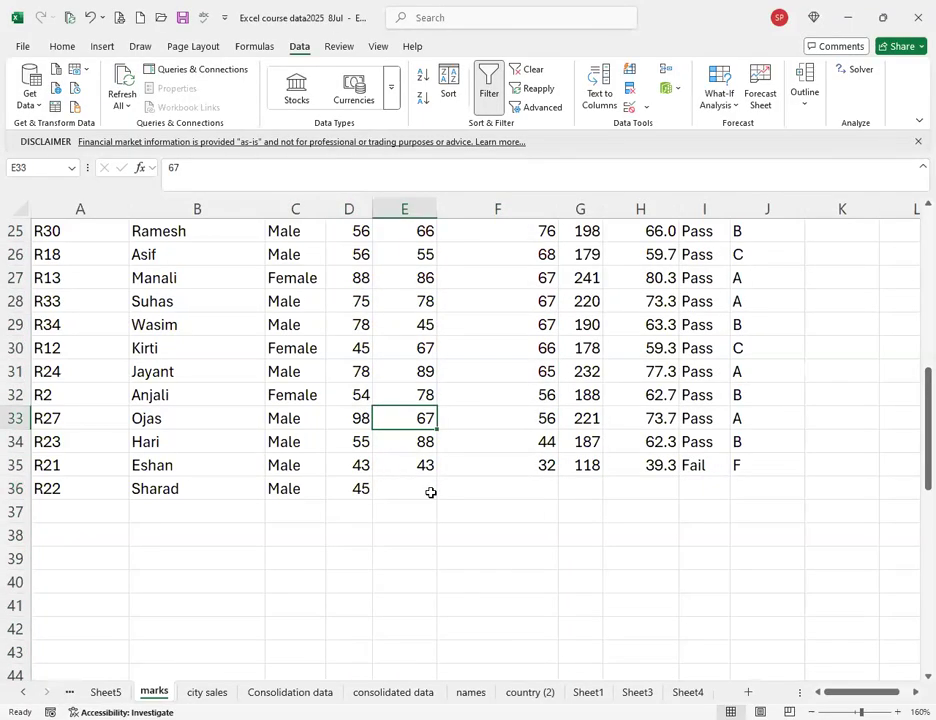
pyautogui.click(526, 484)
pyautogui.click(584, 484)
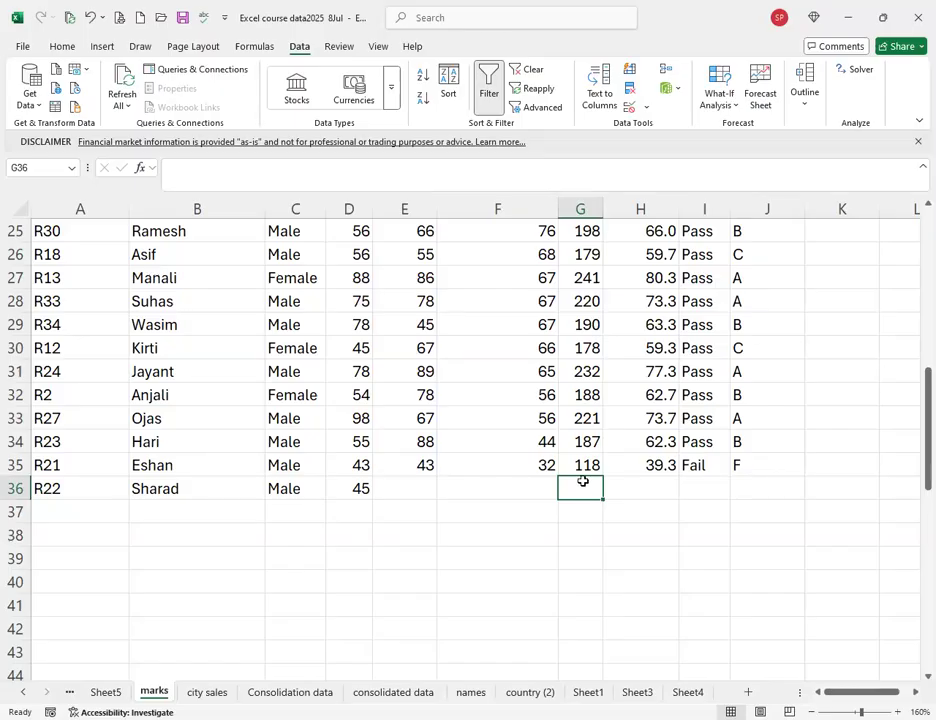
pyautogui.click(430, 324)
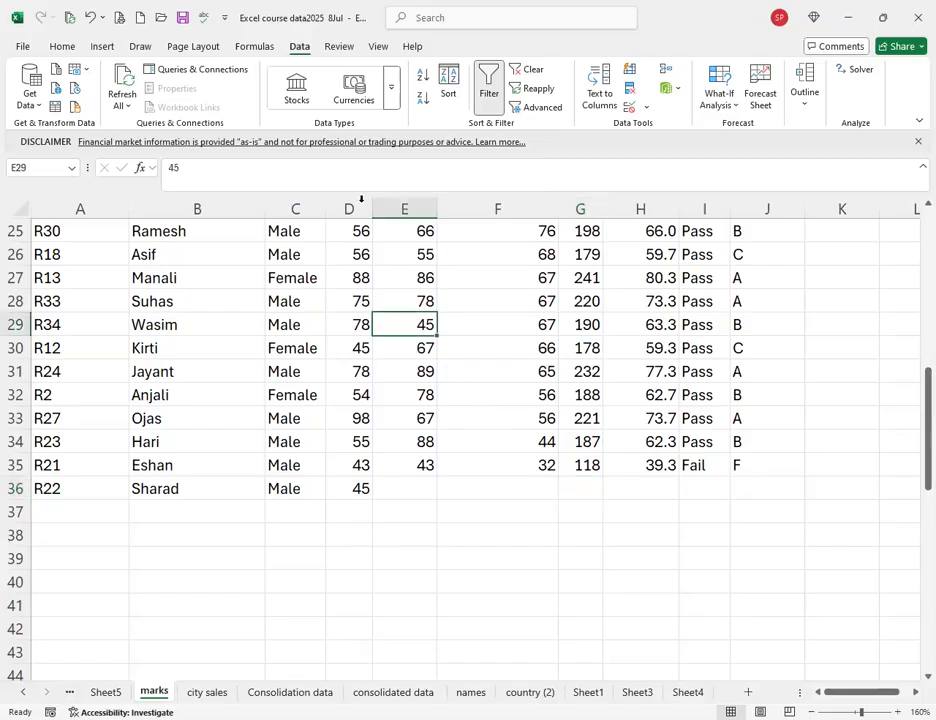